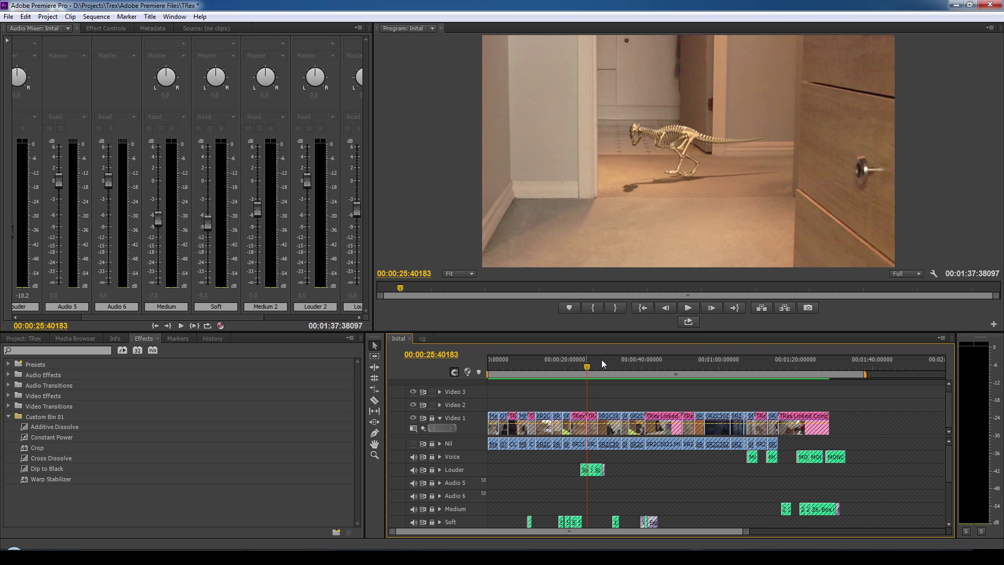
# - Play back the TRex sequence in the Program monitor, then stop it
pyautogui.click(688, 307)
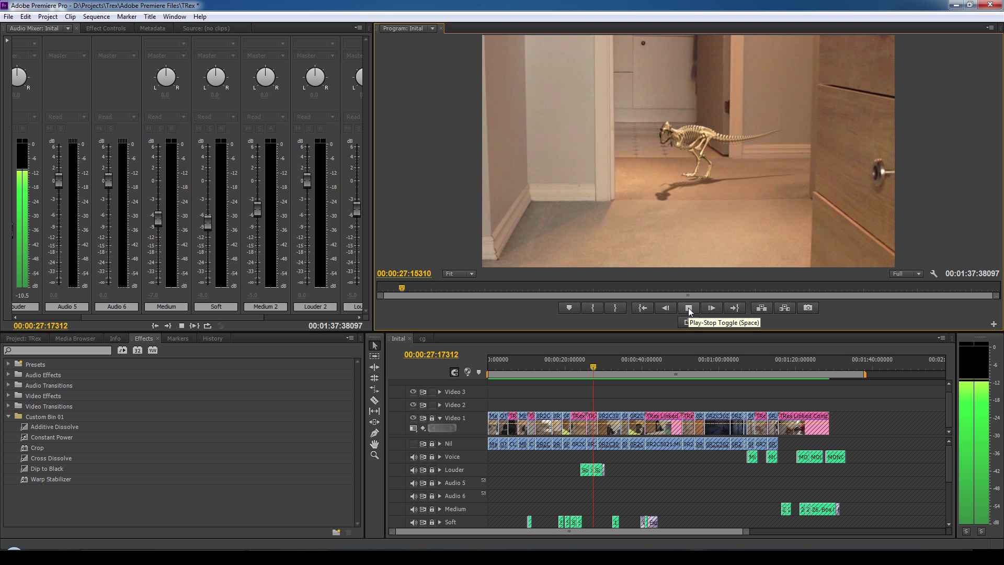
pyautogui.click(688, 308)
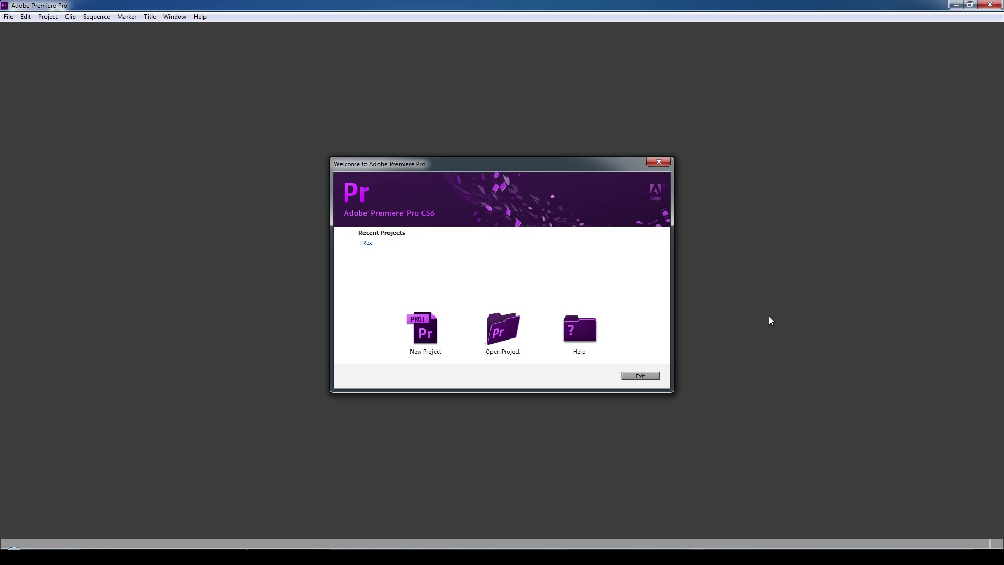
# - Create a new Premiere project and sequence saved in the Premiere folder
pyautogui.click(424, 329)
pyautogui.click(605, 360)
pyautogui.doubleClick(513, 285)
pyautogui.click(593, 245)
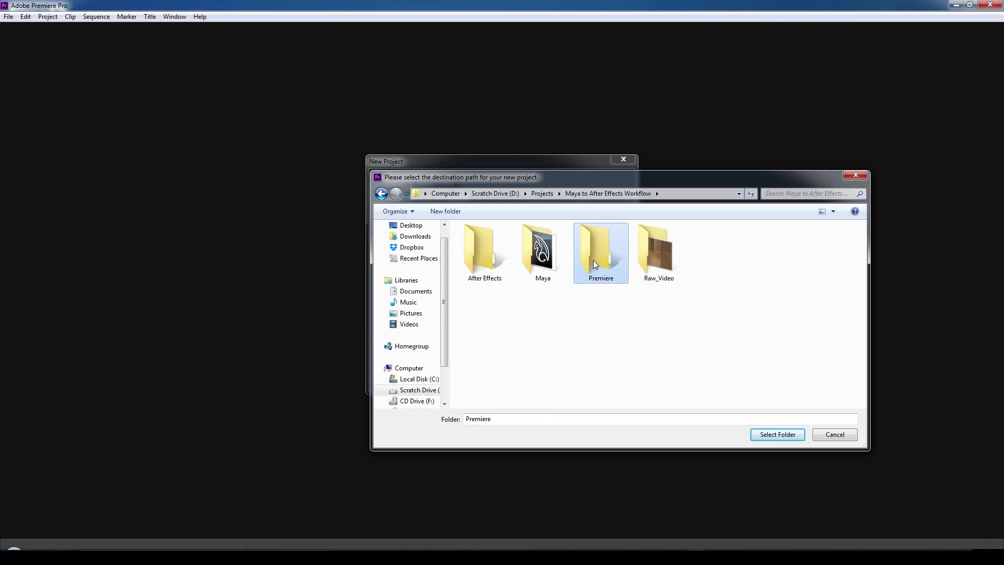
pyautogui.click(777, 434)
pyautogui.click(580, 377)
pyautogui.click(581, 446)
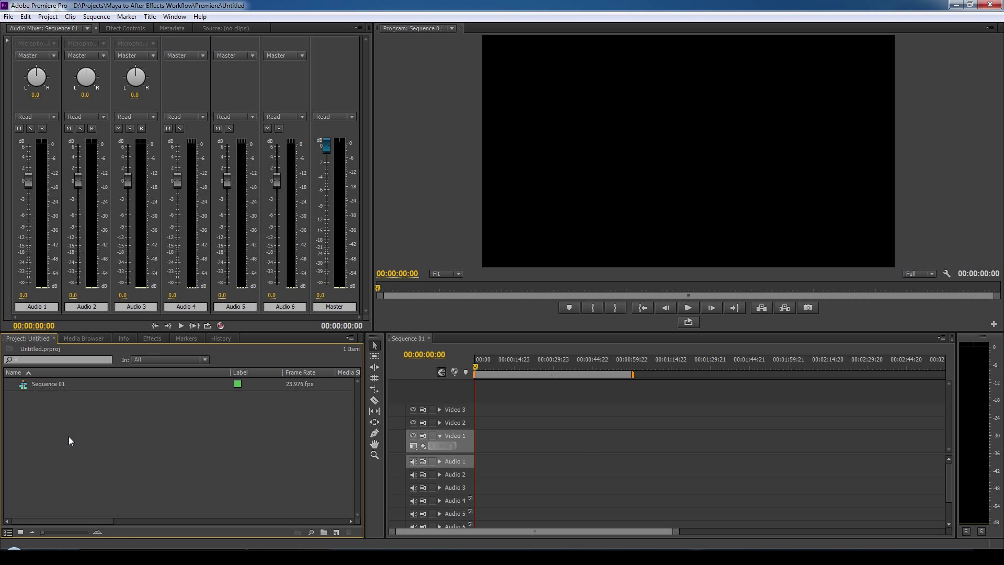
# - Import S2_Bedroom_Hallway.MOV onto Video 1 and match the sequence to the clip
pyautogui.rightClick(56, 425)
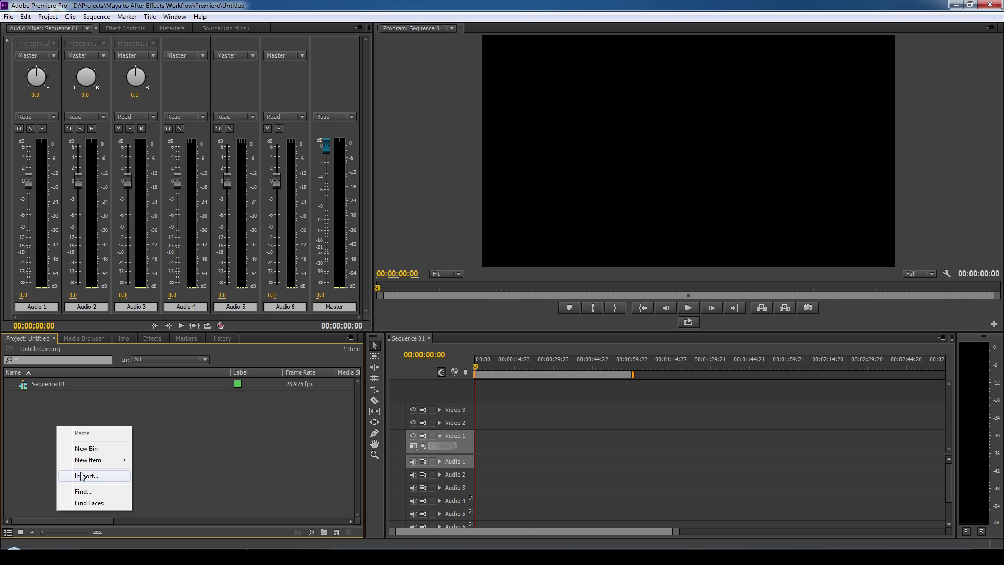
pyautogui.click(83, 475)
pyautogui.doubleClick(148, 99)
pyautogui.doubleClick(118, 94)
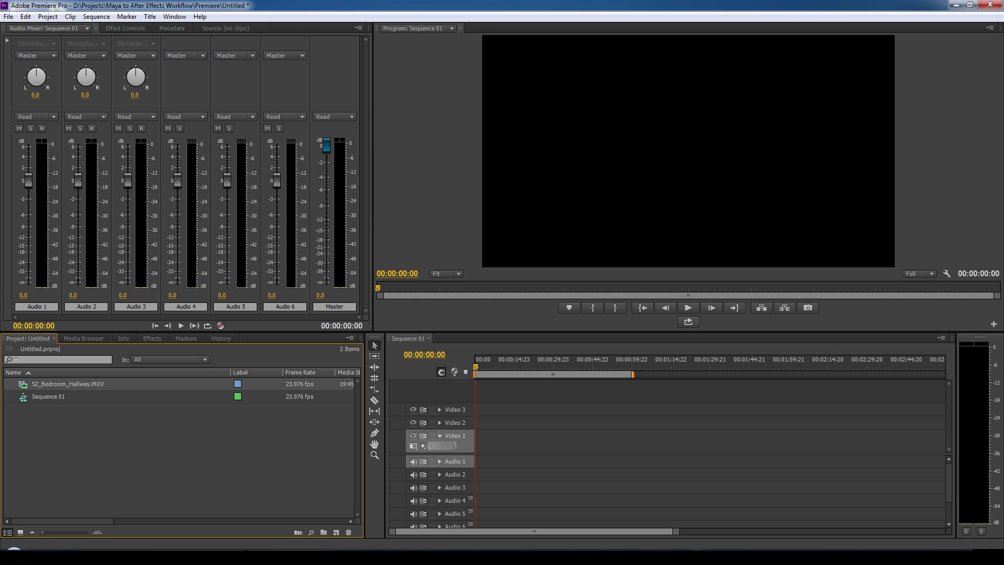
pyautogui.moveTo(68, 384); pyautogui.dragTo(518, 437)
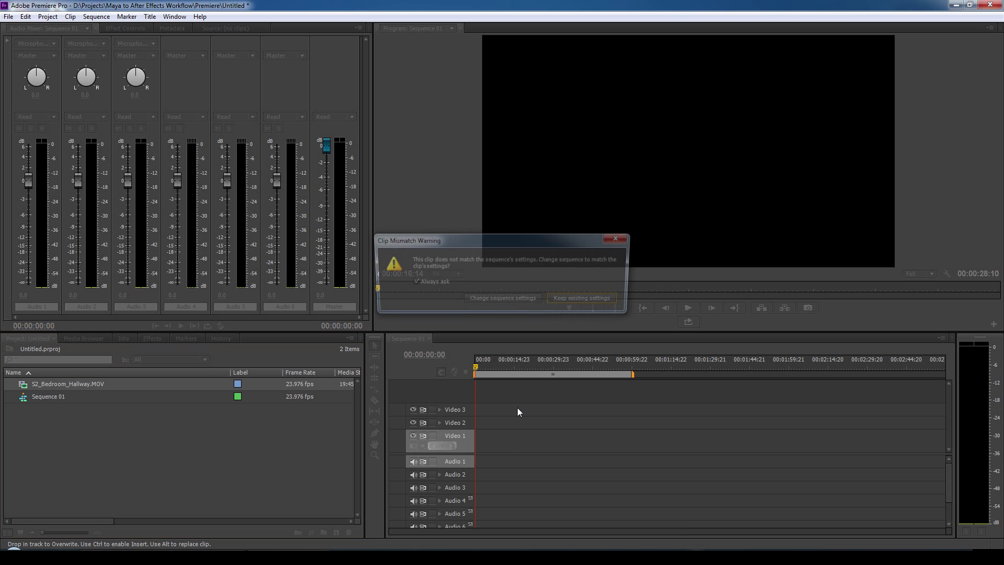
pyautogui.click(504, 299)
# - Trim the hallway clip's start and end between 00:00:17:19 and 00:00:22:04
pyautogui.click(522, 373)
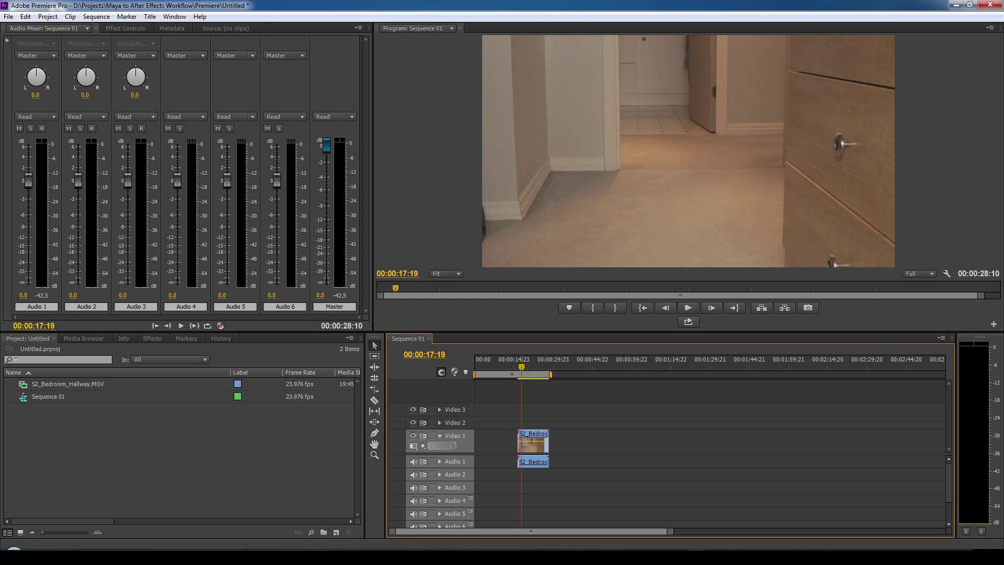
pyautogui.moveTo(526, 374); pyautogui.dragTo(545, 370)
pyautogui.moveTo(549, 460); pyautogui.dragTo(544, 460)
pyautogui.click(529, 365)
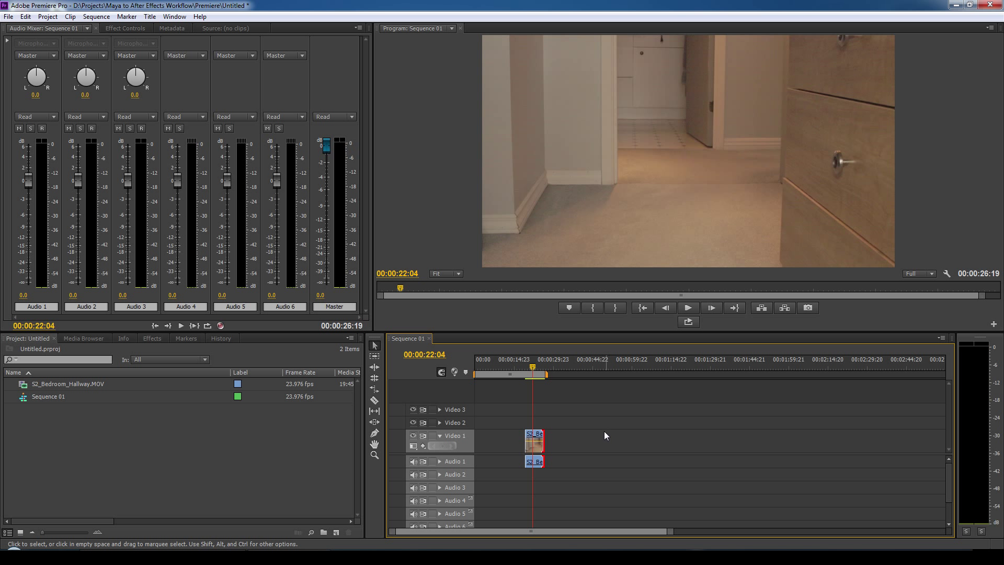
# - Replace the hallway clip with a linked After Effects composition
pyautogui.click(538, 438)
pyautogui.rightClick(538, 438)
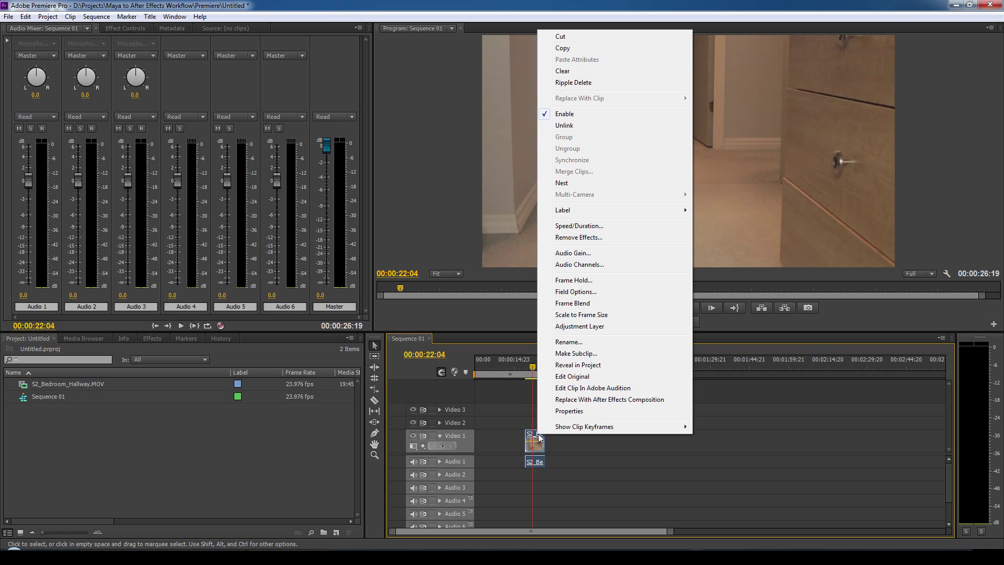
pyautogui.click(584, 402)
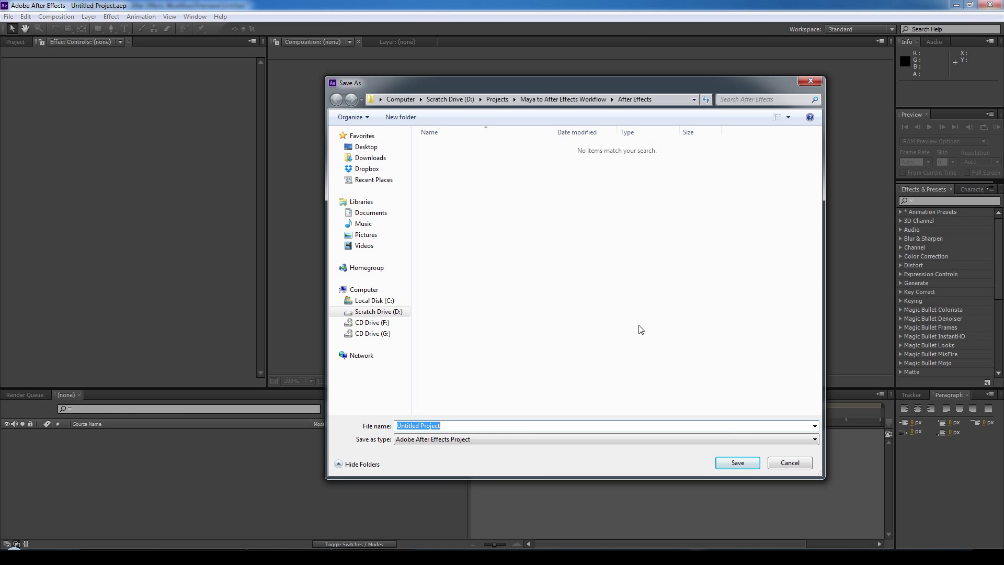
# - Save the new After Effects project and set preview resolution to Quarter
pyautogui.click(736, 462)
pyautogui.press(',')
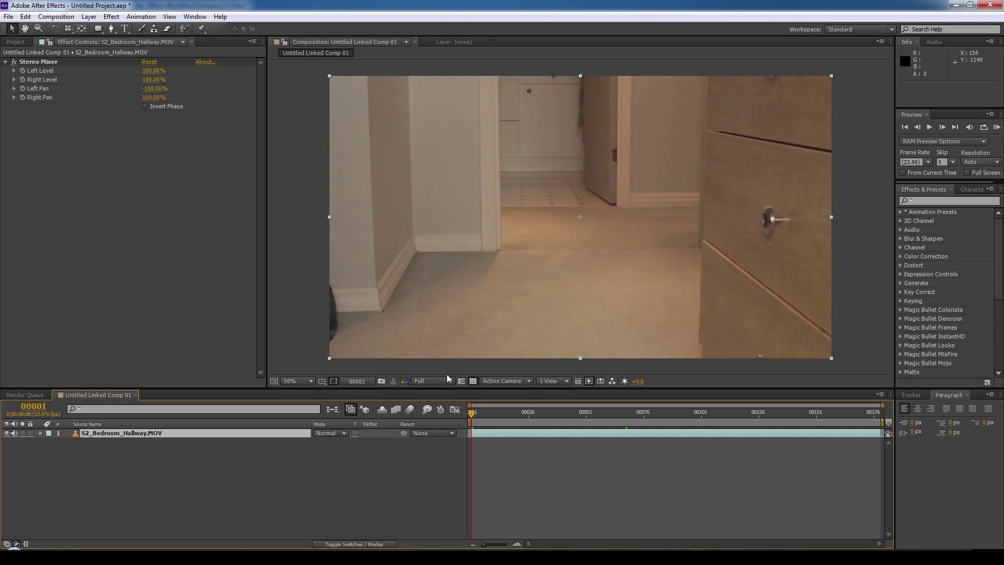
pyautogui.click(434, 381)
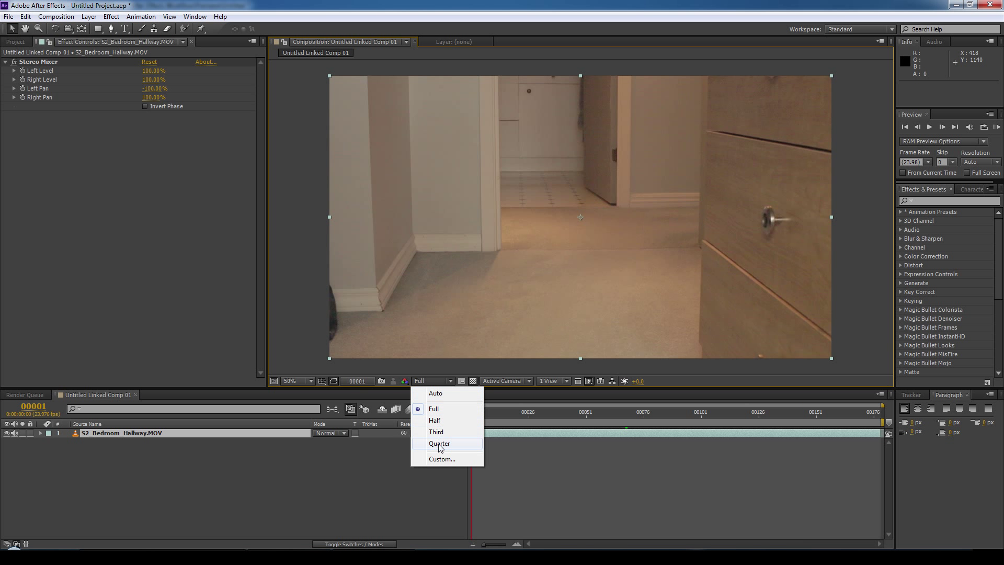
pyautogui.click(440, 443)
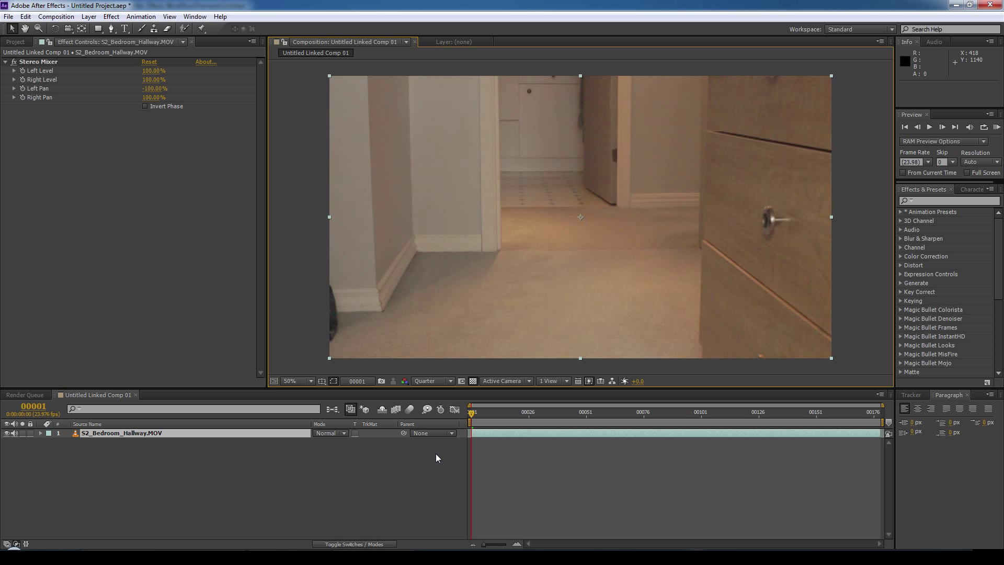
pyautogui.moveTo(482, 412); pyautogui.dragTo(878, 413)
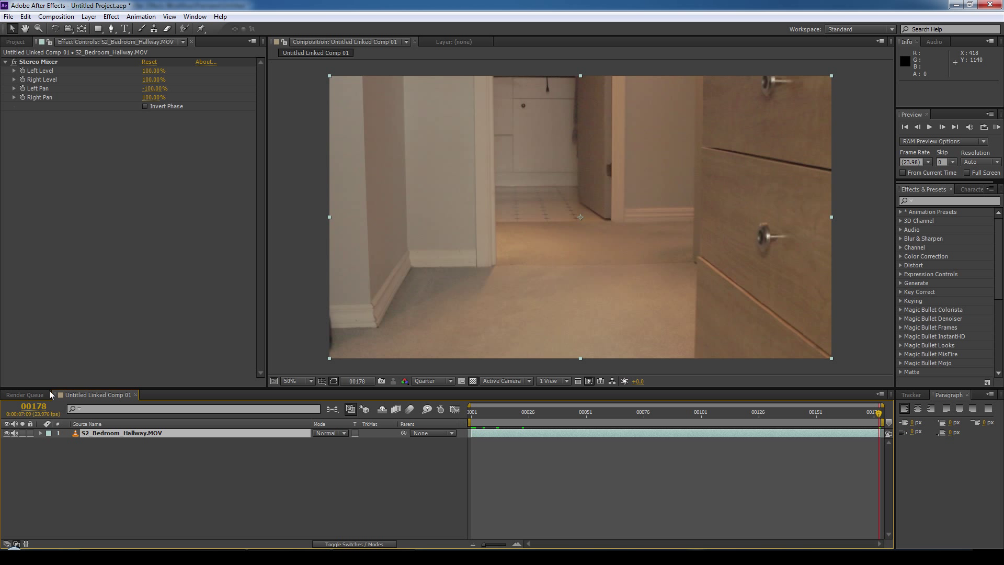
# - Check the After Effects Project Settings and close them unchanged
pyautogui.click(6, 17)
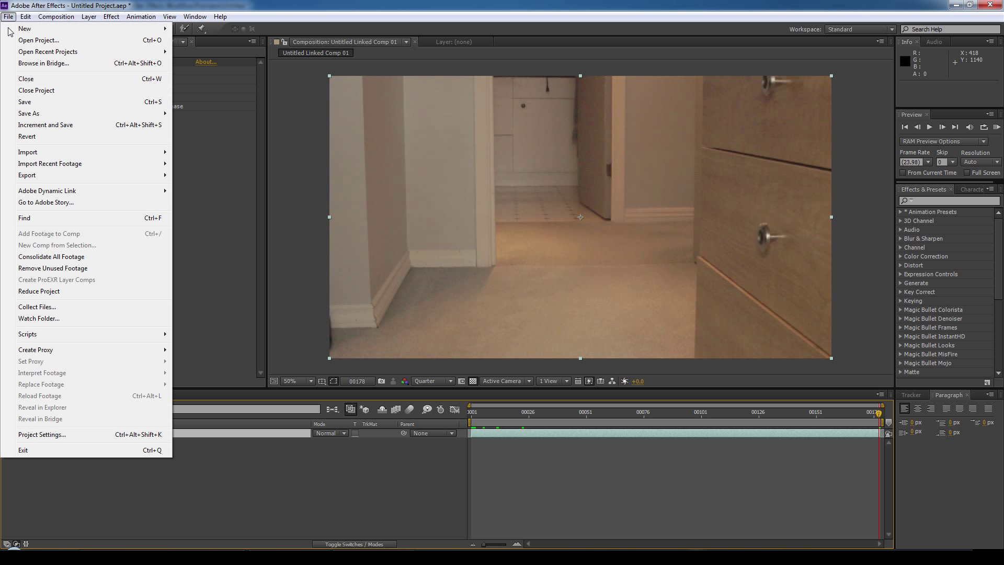
pyautogui.click(41, 435)
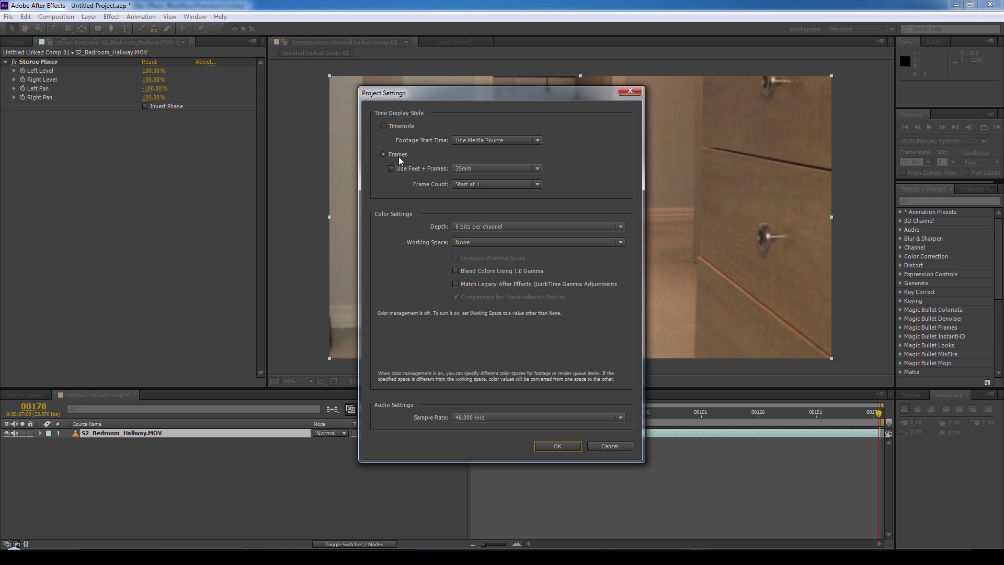
pyautogui.click(610, 446)
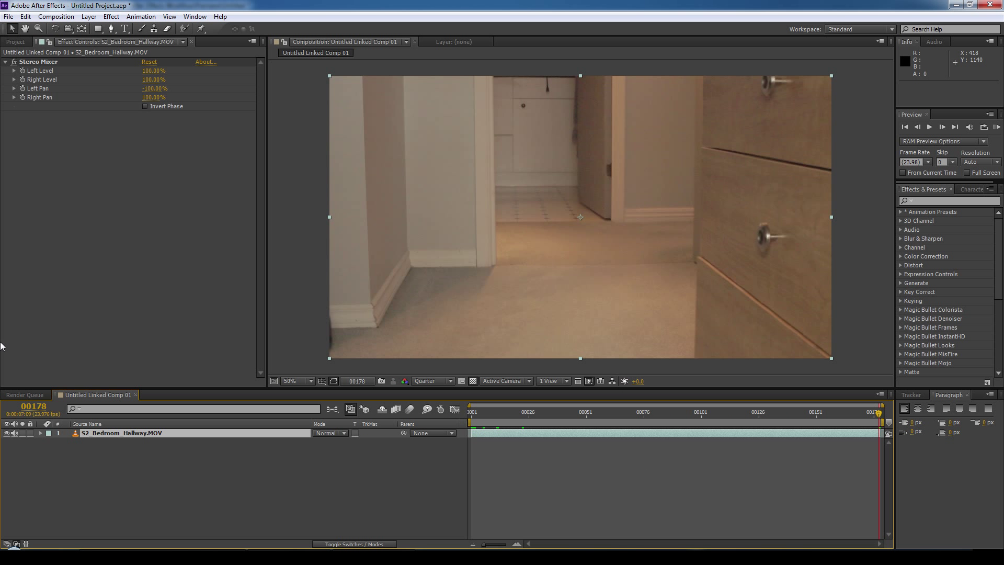
# - Save both the After Effects project and the Premiere project
pyautogui.click(8, 16)
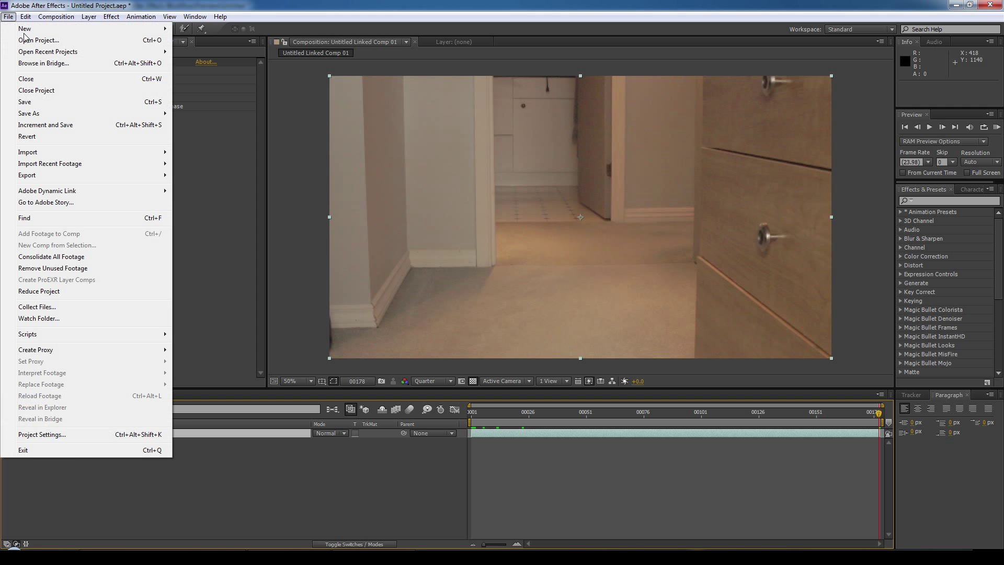
pyautogui.click(29, 104)
pyautogui.hotkey('alt', 'Tab')
pyautogui.click(9, 16)
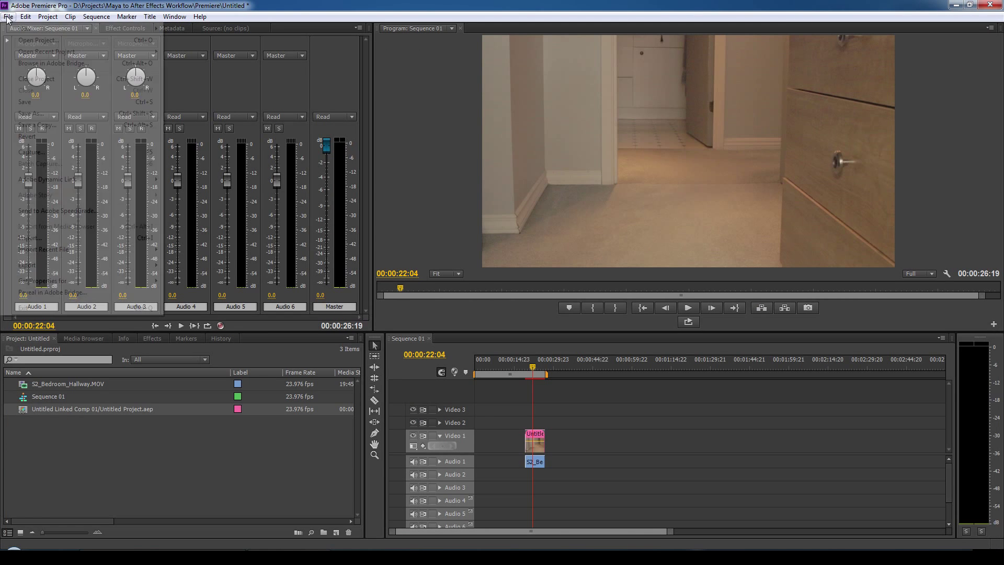
pyautogui.click(24, 102)
pyautogui.hotkey('alt', 'Tab')
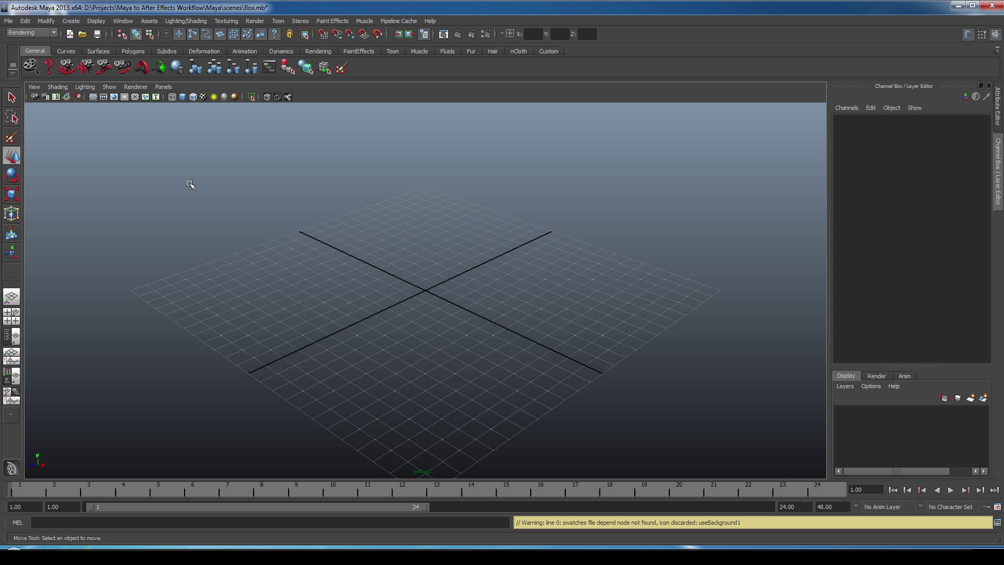
# - Create a polygon plane 22.9 units wide and high with 2×2 subdivisions
pyautogui.click(70, 20)
pyautogui.moveTo(86, 46)
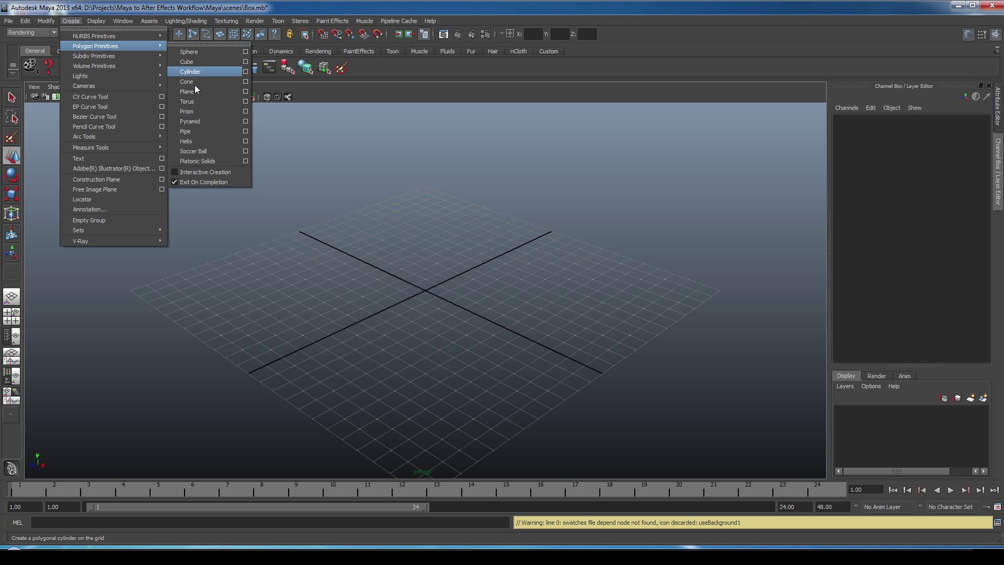
pyautogui.click(194, 87)
pyautogui.click(855, 237)
pyautogui.moveTo(936, 244); pyautogui.dragTo(936, 253)
pyautogui.moveTo(471, 313); pyautogui.dragTo(576, 324, button='middle')
pyautogui.moveTo(931, 261); pyautogui.dragTo(930, 270)
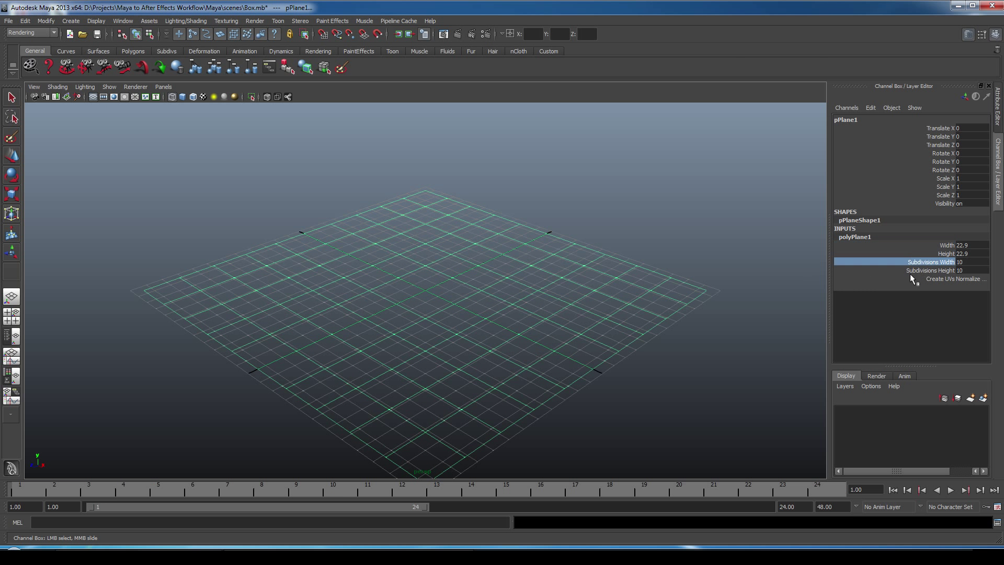
pyautogui.moveTo(575, 397); pyautogui.dragTo(623, 402, button='middle')
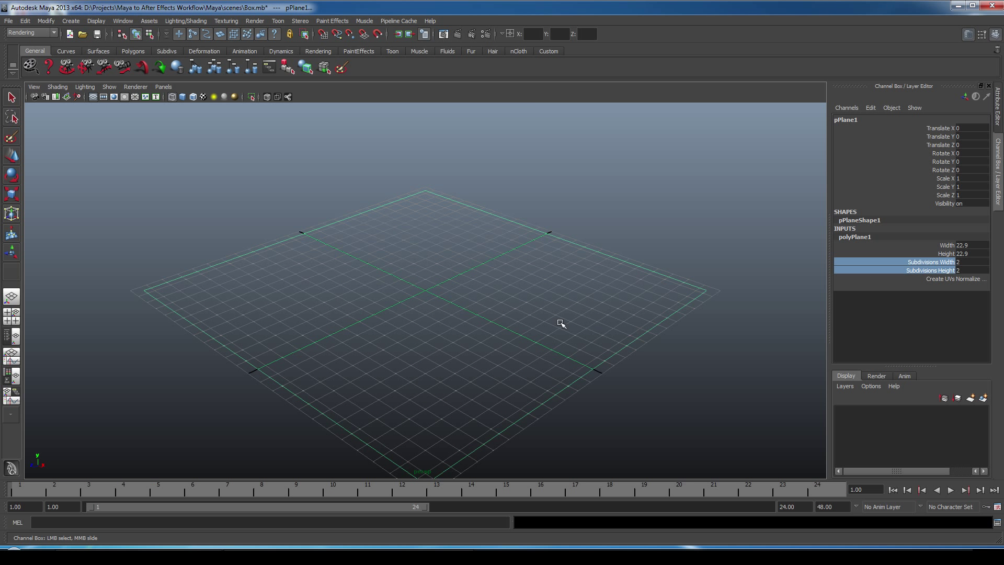
# - Add a polygon cube, raise it onto the plane, and switch to smooth shading
pyautogui.click(71, 21)
pyautogui.moveTo(99, 48)
pyautogui.click(201, 71)
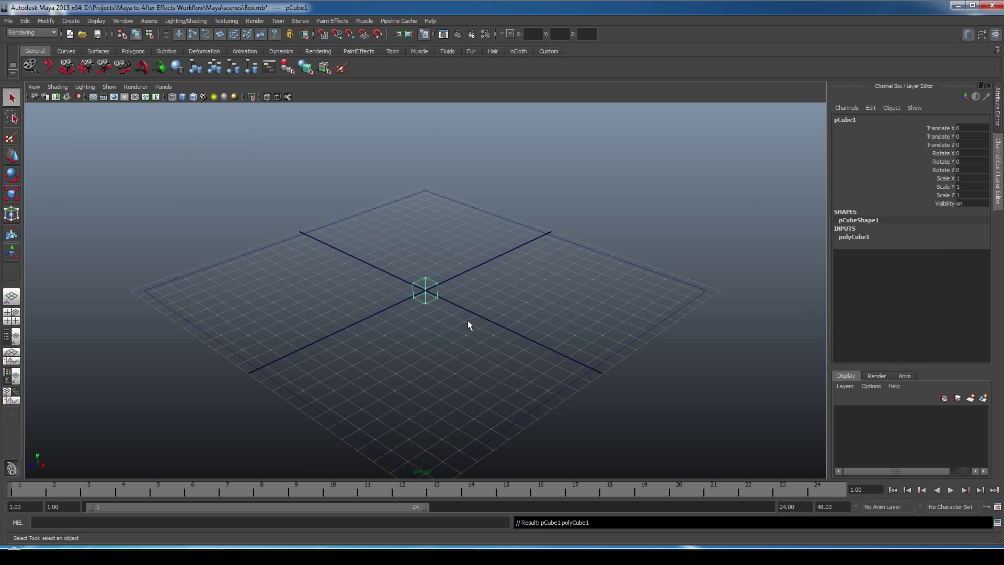
pyautogui.press('space')
pyautogui.press('w')
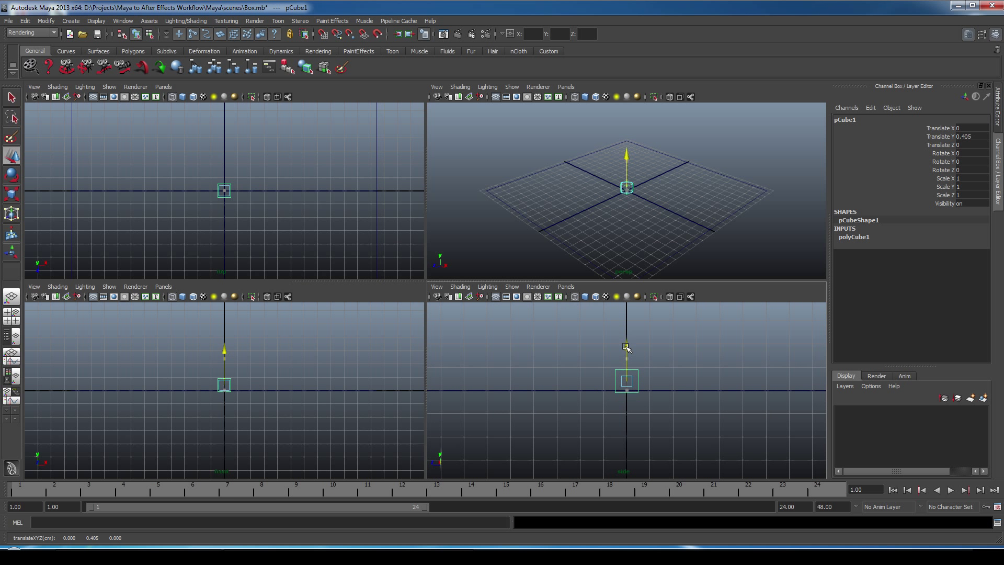
pyautogui.moveTo(626, 355); pyautogui.dragTo(626, 349)
pyautogui.press('space')
pyautogui.click(548, 241)
pyautogui.press('5')
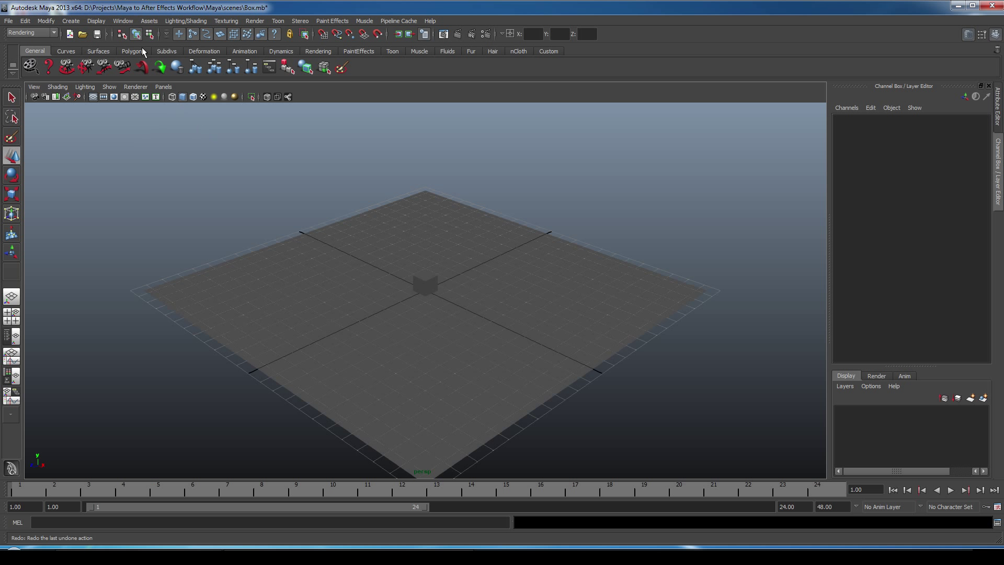
pyautogui.click(123, 21)
# - Create cyan blinn1 and magenta blinn2 materials in Hypershade, assigning magenta to the plane
pyautogui.moveTo(173, 46)
pyautogui.click(253, 71)
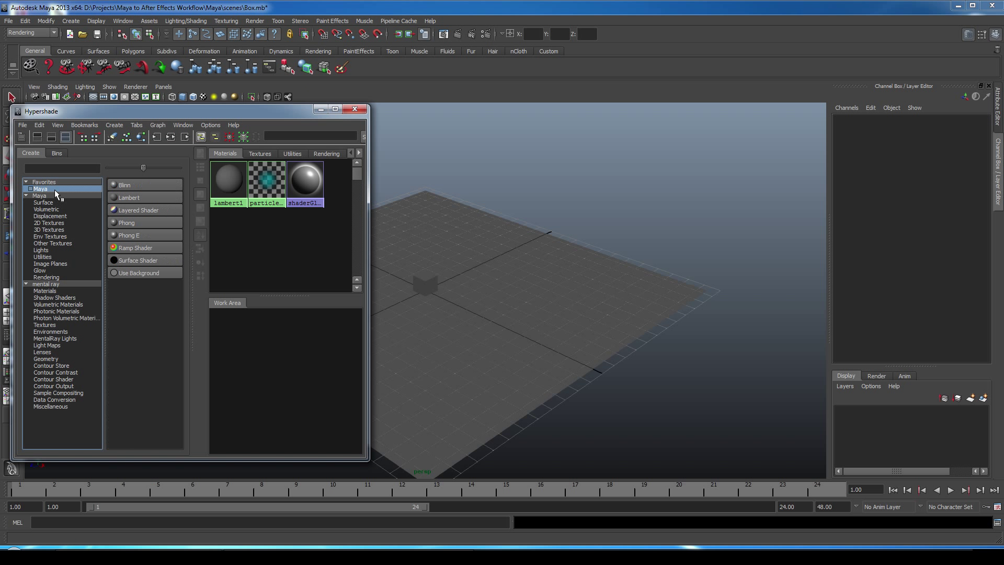
pyautogui.click(124, 185)
pyautogui.click(872, 237)
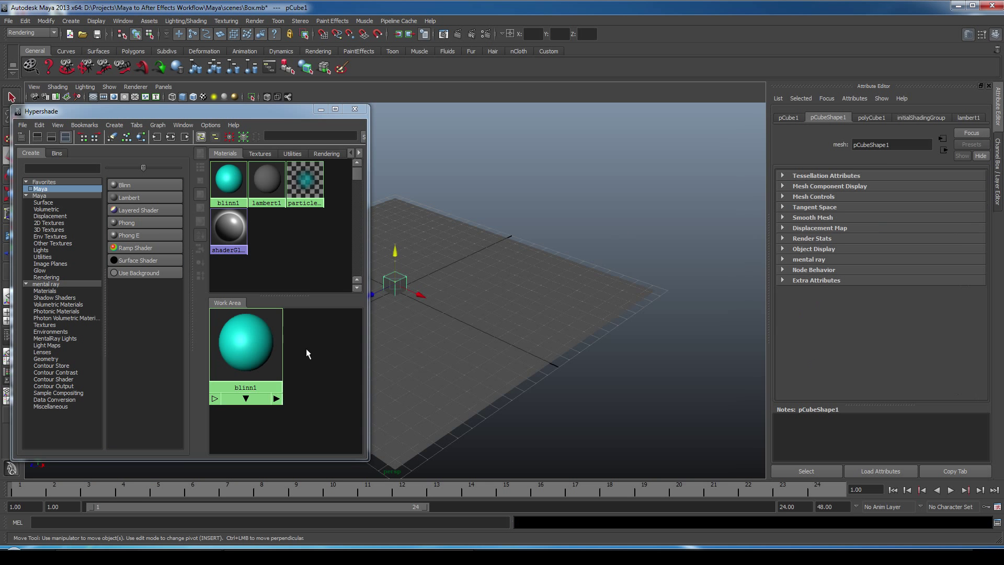
pyautogui.click(125, 185)
pyautogui.click(872, 237)
pyautogui.click(897, 220)
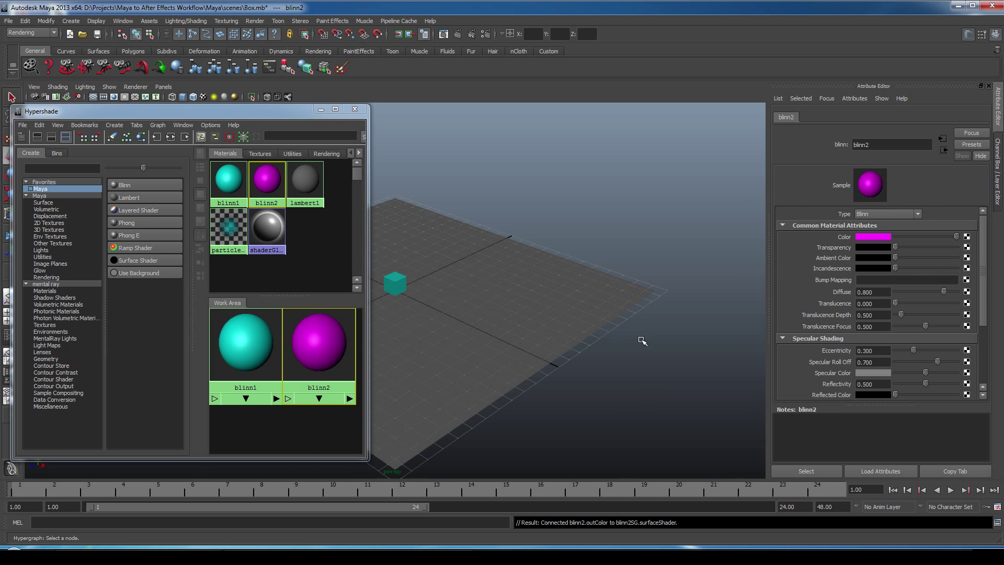
pyautogui.click(643, 341)
pyautogui.click(355, 109)
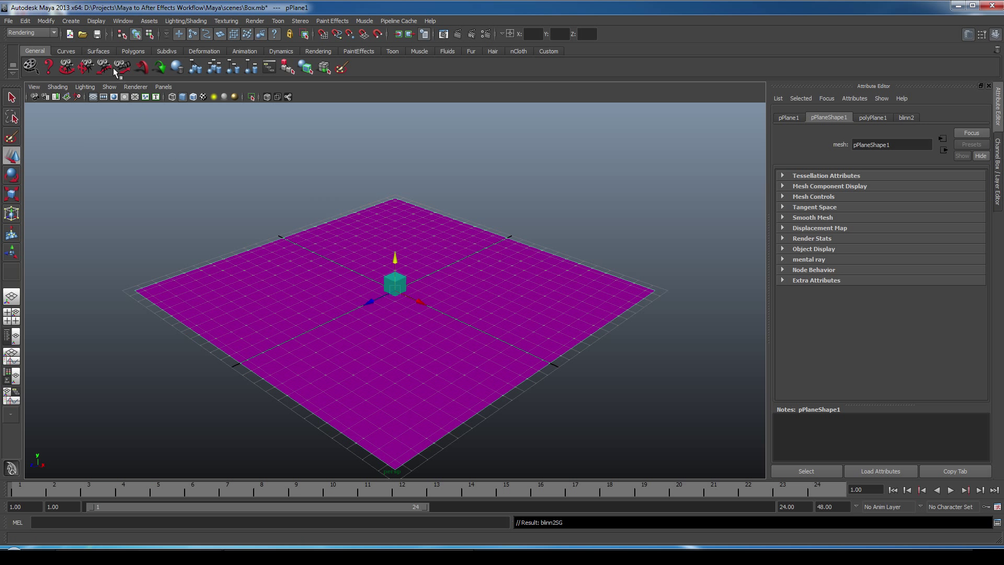
# - Add a new camera and move it out away from the cube
pyautogui.click(72, 22)
pyautogui.moveTo(83, 86)
pyautogui.click(188, 86)
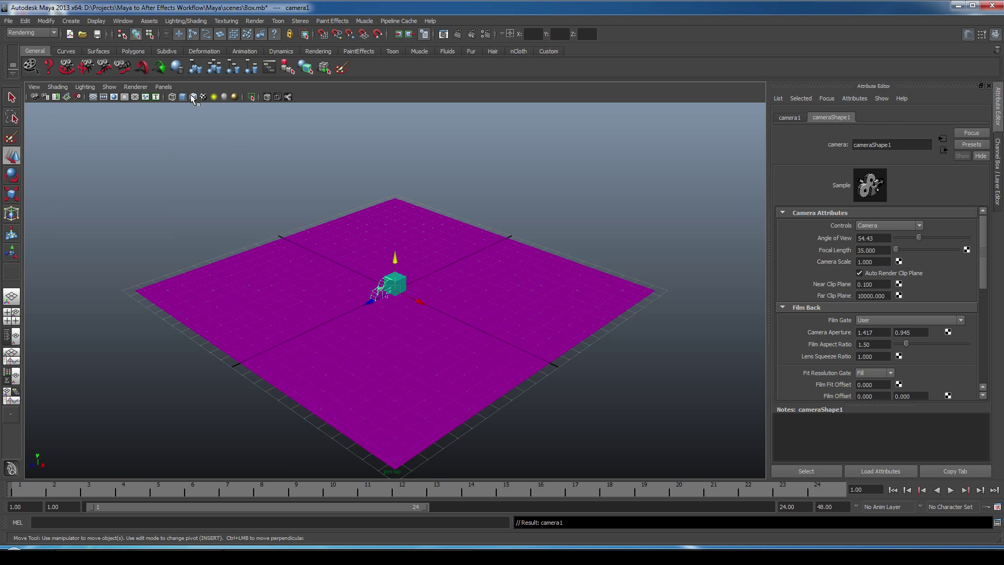
pyautogui.moveTo(394, 285); pyautogui.dragTo(314, 265)
pyautogui.click(790, 118)
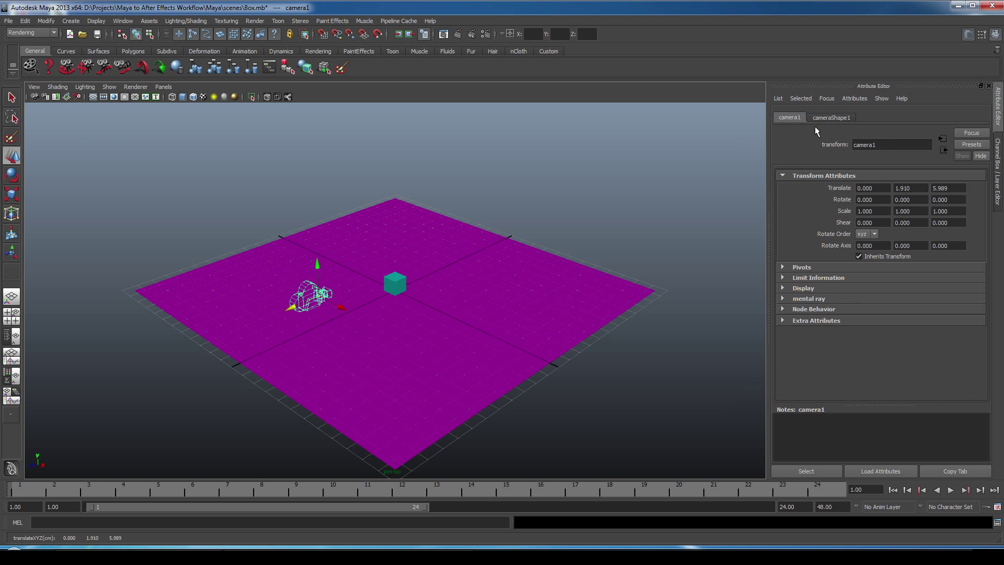
# - Rename the camera to hallway and set its focal length to 50
pyautogui.doubleClick(865, 144)
pyautogui.write('hallway')
pyautogui.press('Return')
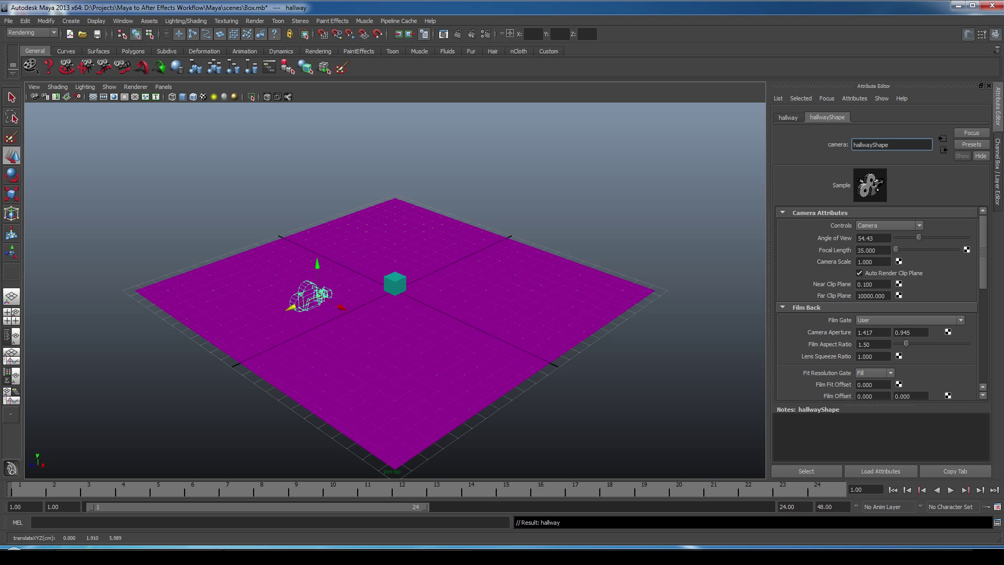
pyautogui.click(872, 250)
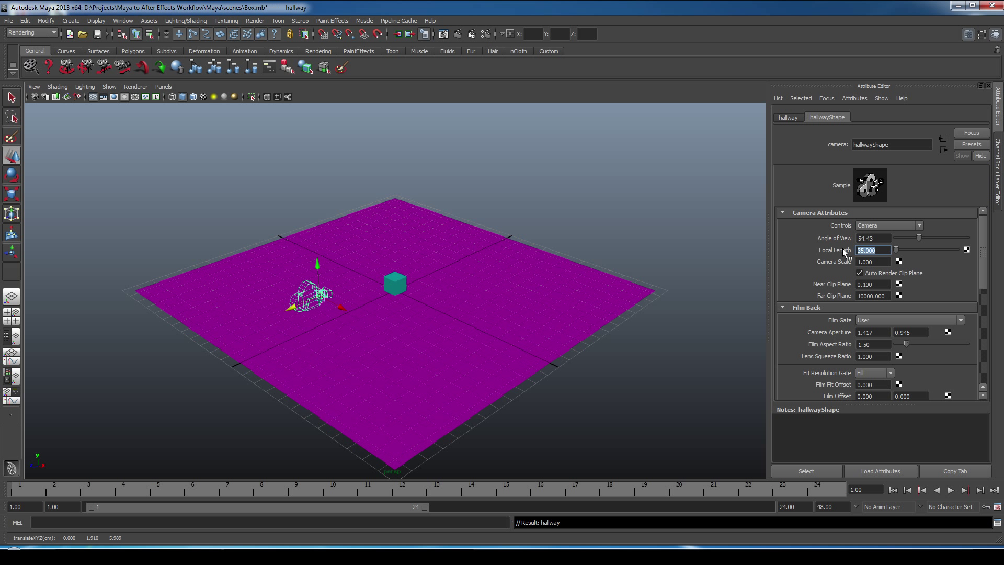
pyautogui.write('5')
# - Split the viewport into Two Panes Side by Side
pyautogui.click(164, 87)
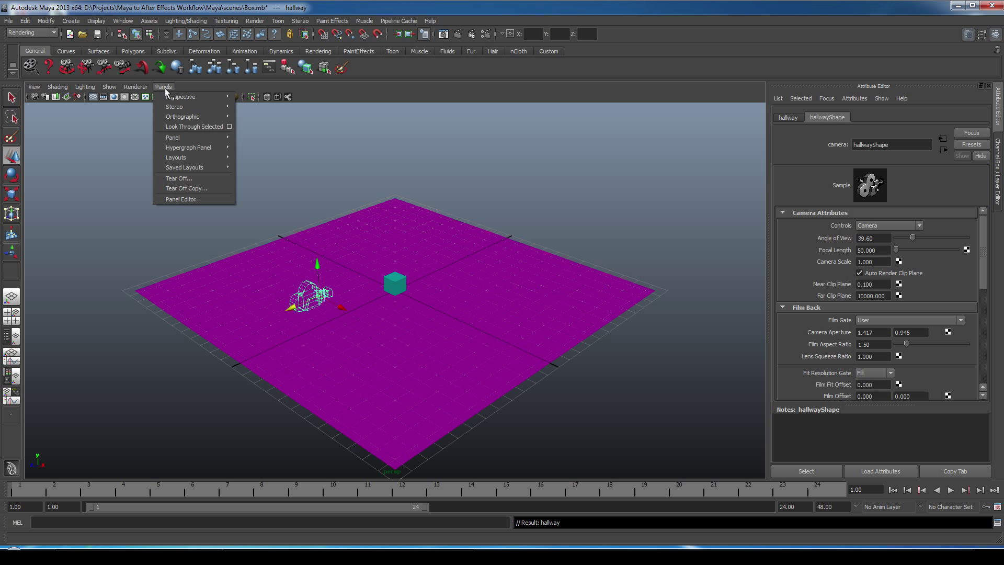
pyautogui.moveTo(188, 158)
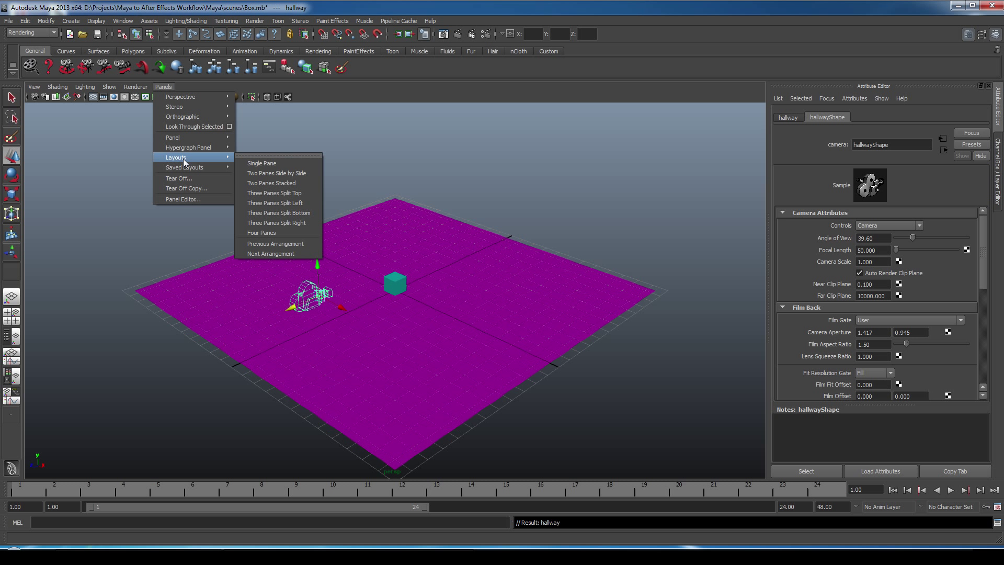
pyautogui.click(261, 173)
pyautogui.click(230, 149)
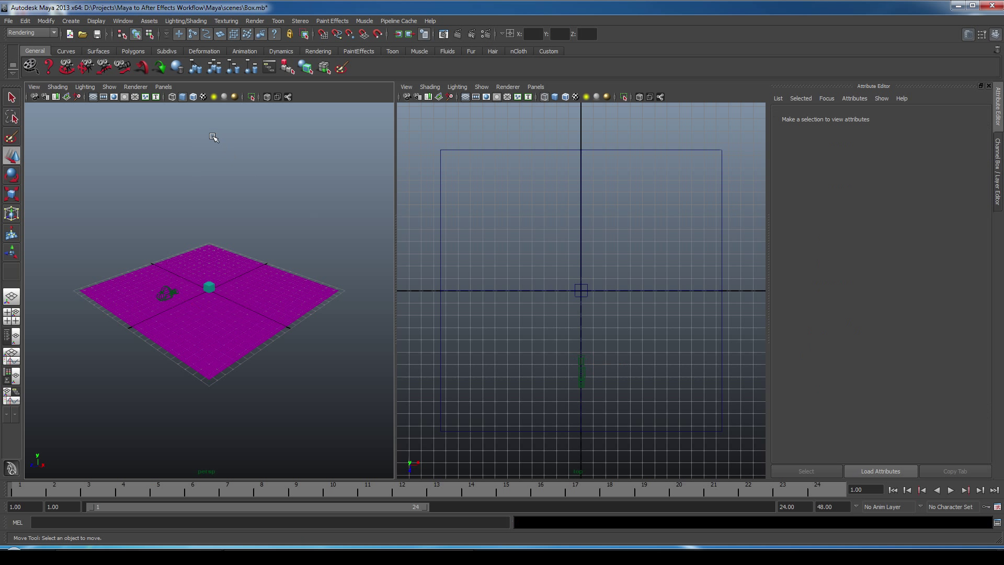
# - Look through the hallway camera in the left pane and persp in the right pane
pyautogui.click(164, 87)
pyautogui.moveTo(173, 95)
pyautogui.click(254, 105)
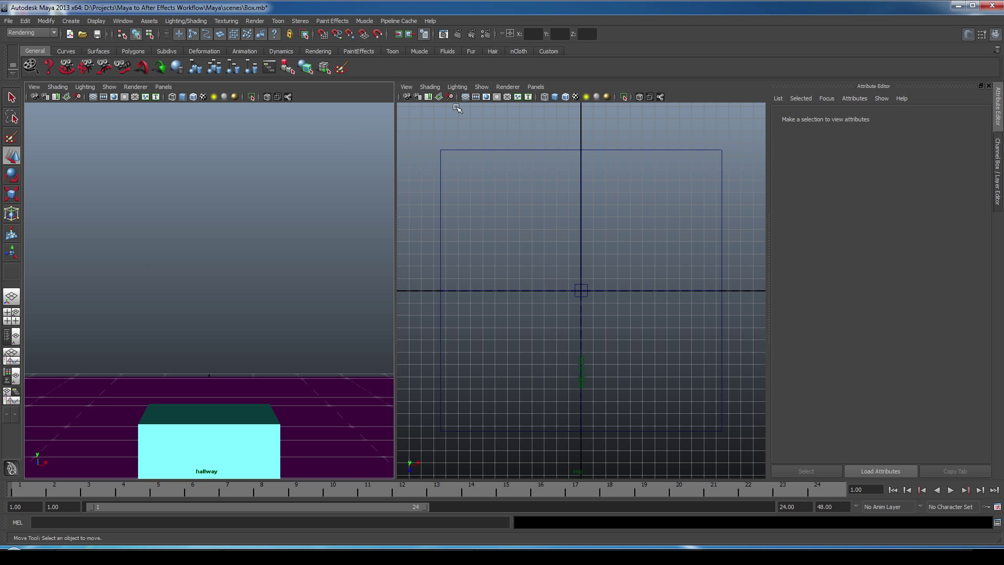
pyautogui.click(536, 87)
pyautogui.moveTo(590, 98)
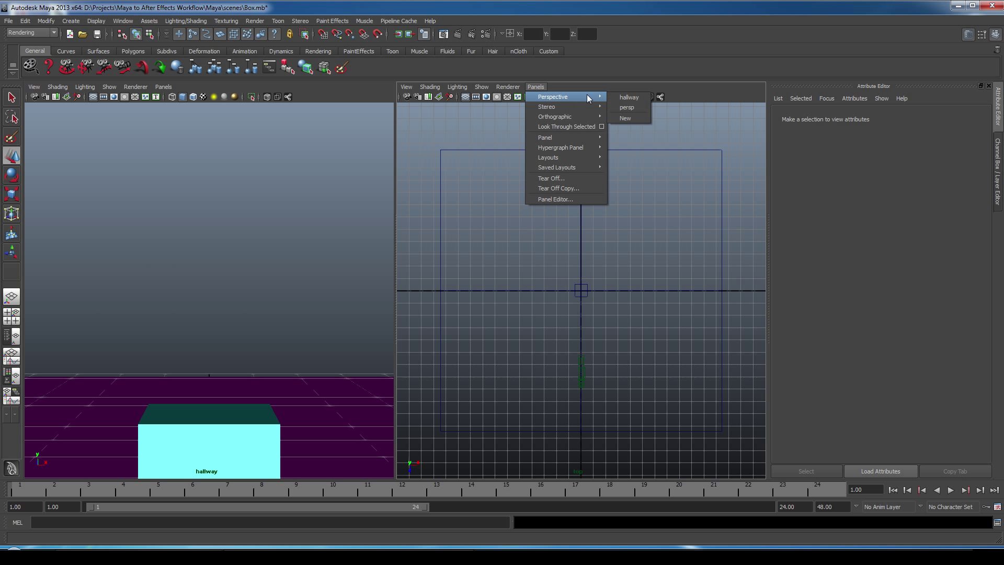
pyautogui.click(626, 107)
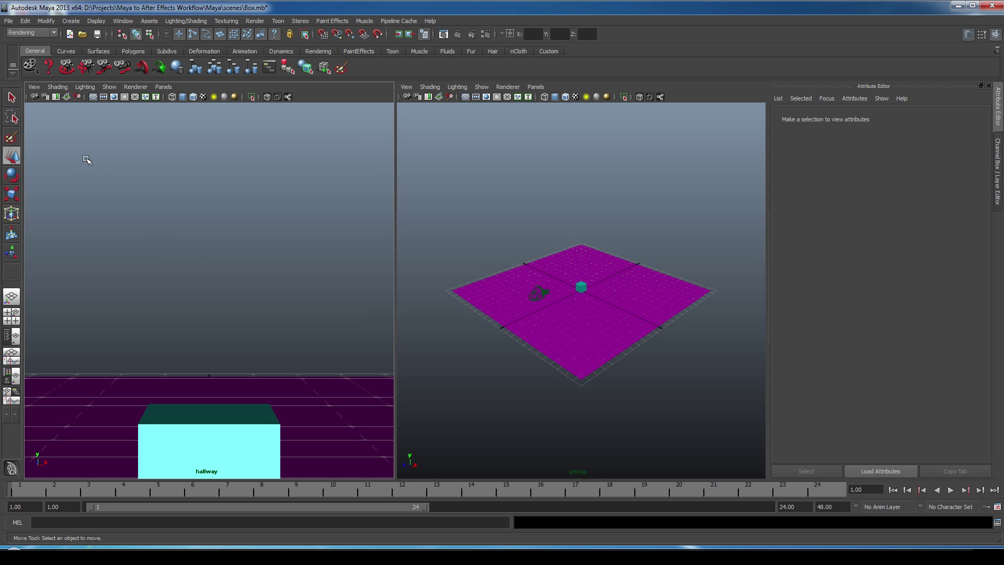
pyautogui.click(34, 86)
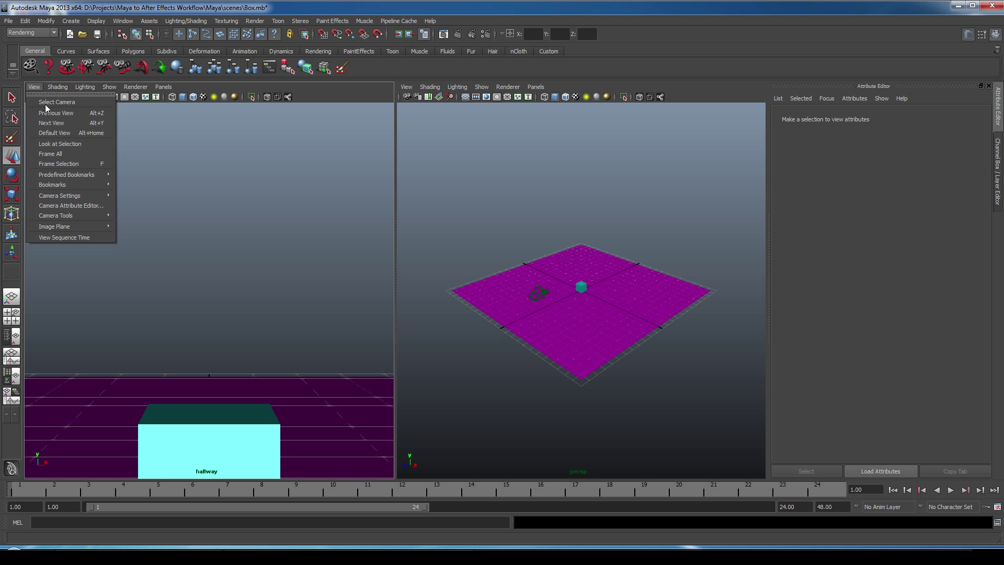
pyautogui.moveTo(72, 197)
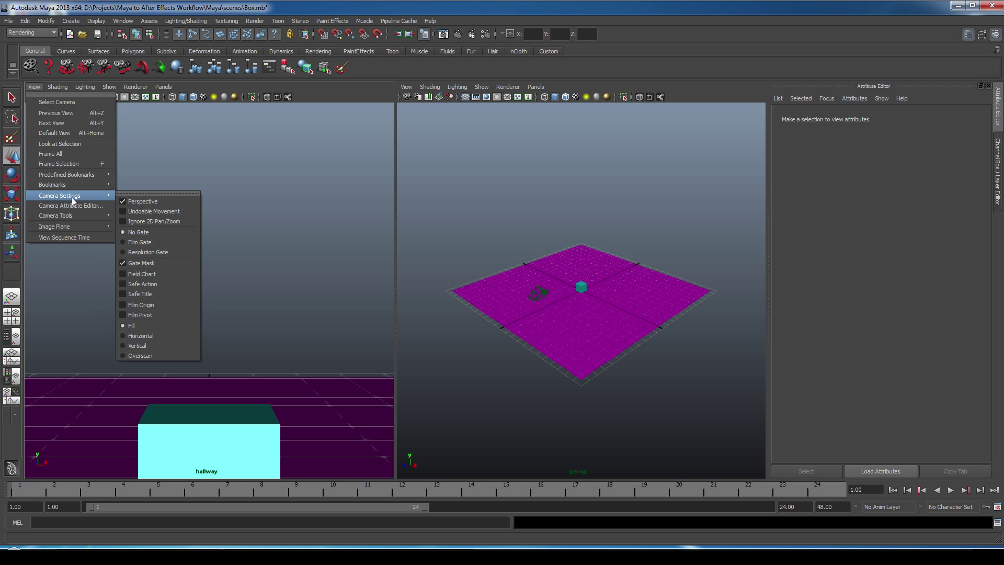
# - Turn on the hallway view's resolution gate and set render size to HD 1080 (1920 x 1080)
pyautogui.click(143, 252)
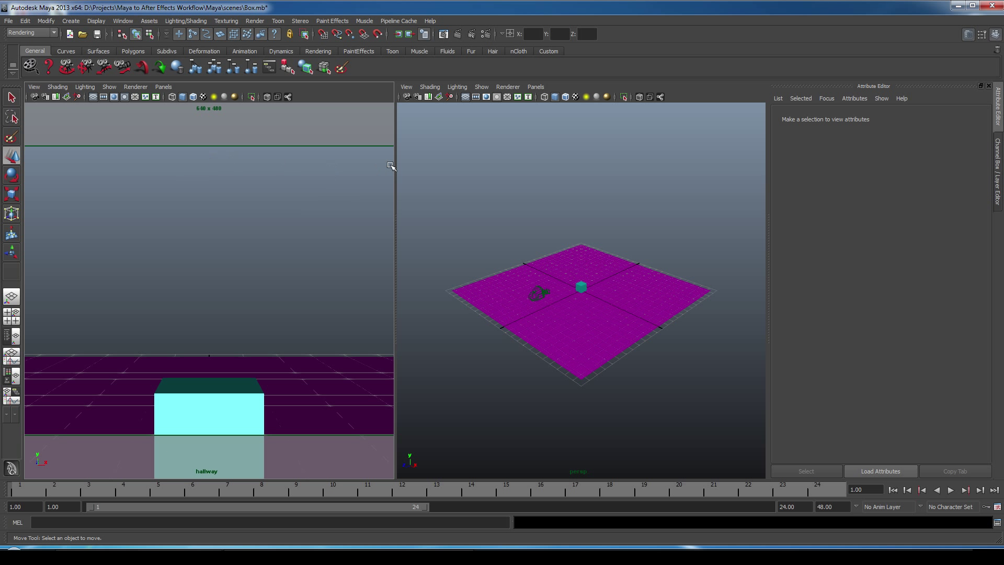
pyautogui.click(487, 32)
pyautogui.scroll(-3, 613, 362)
pyautogui.click(481, 315)
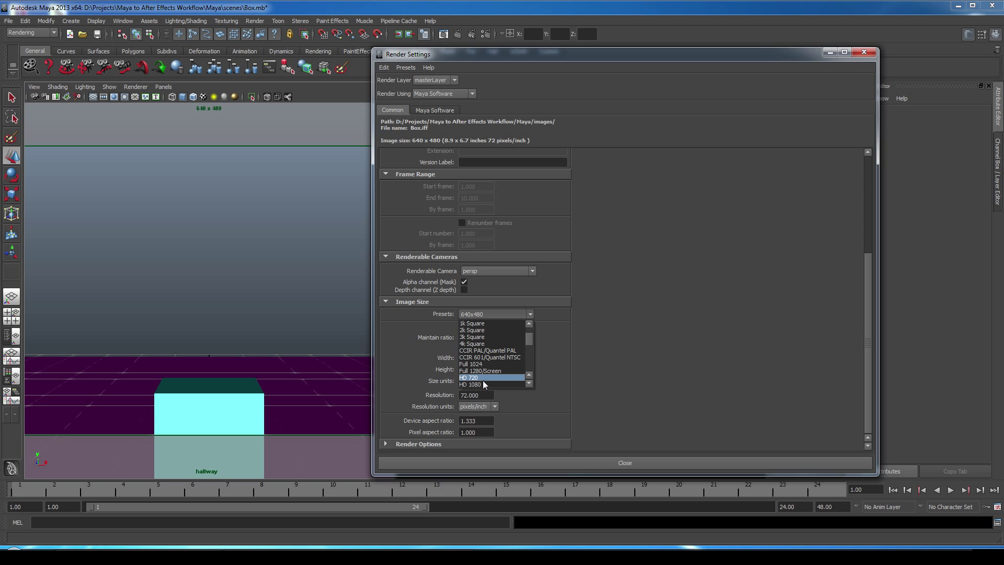
pyautogui.click(480, 384)
pyautogui.click(862, 53)
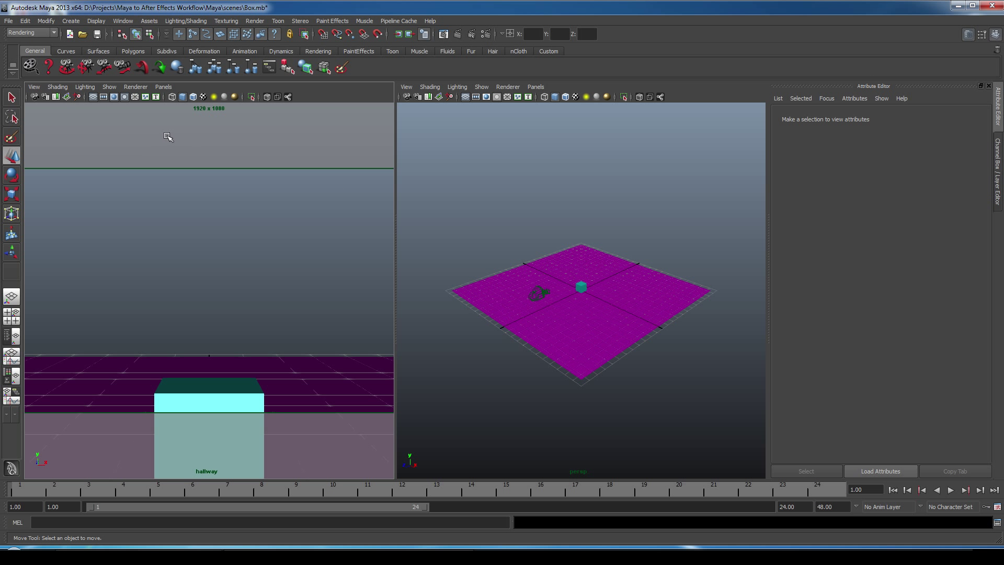
# - Import S2_Bedroom_Hallway_Still.jpg as the hallway camera's image plane
pyautogui.click(34, 86)
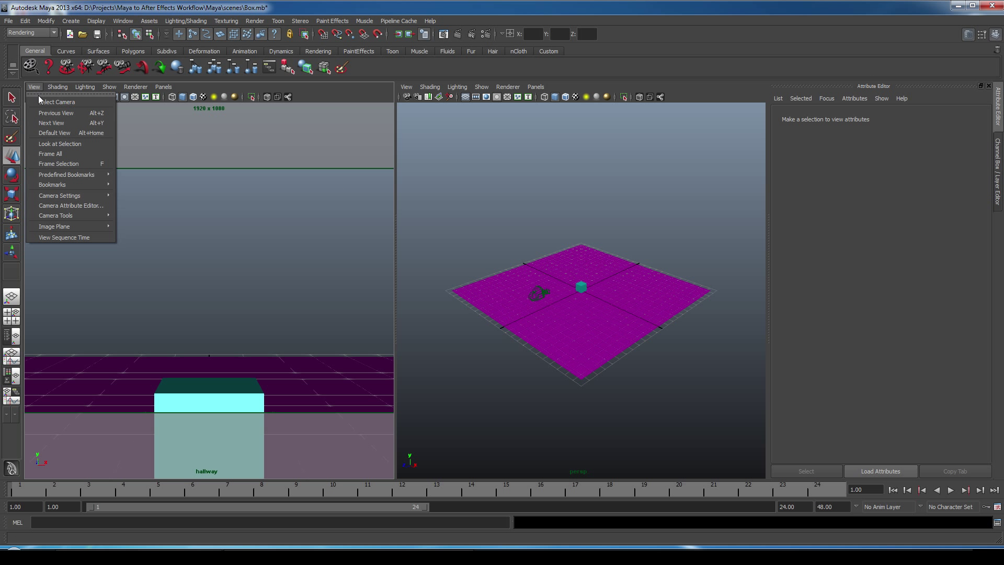
pyautogui.moveTo(54, 225)
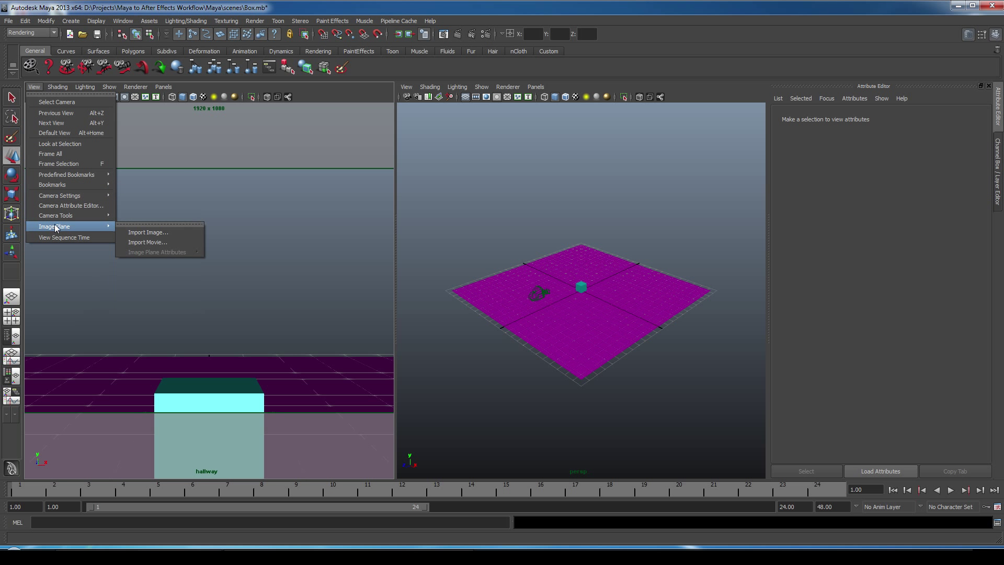
pyautogui.click(143, 234)
pyautogui.doubleClick(377, 264)
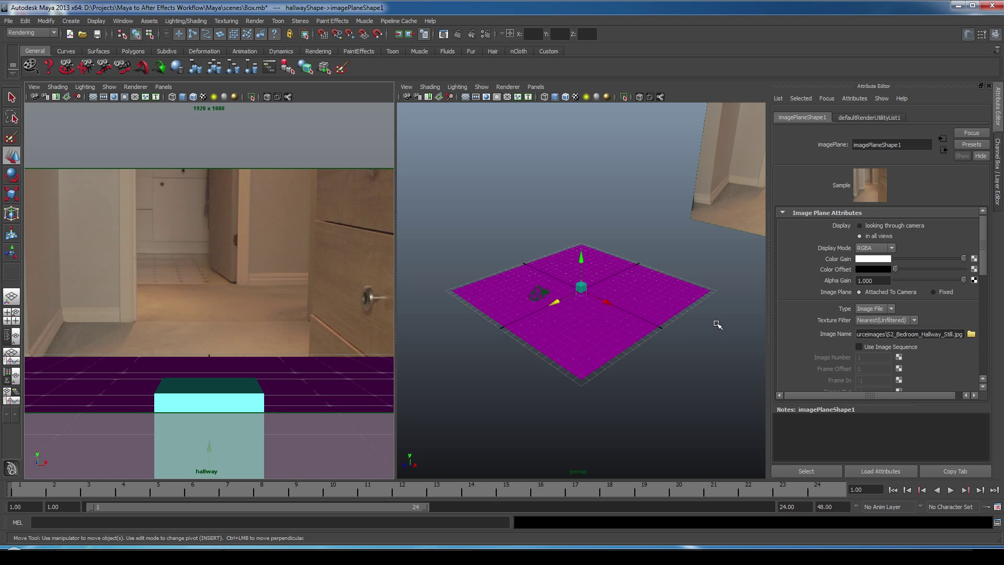
pyautogui.moveTo(721, 324); pyautogui.dragTo(680, 264)
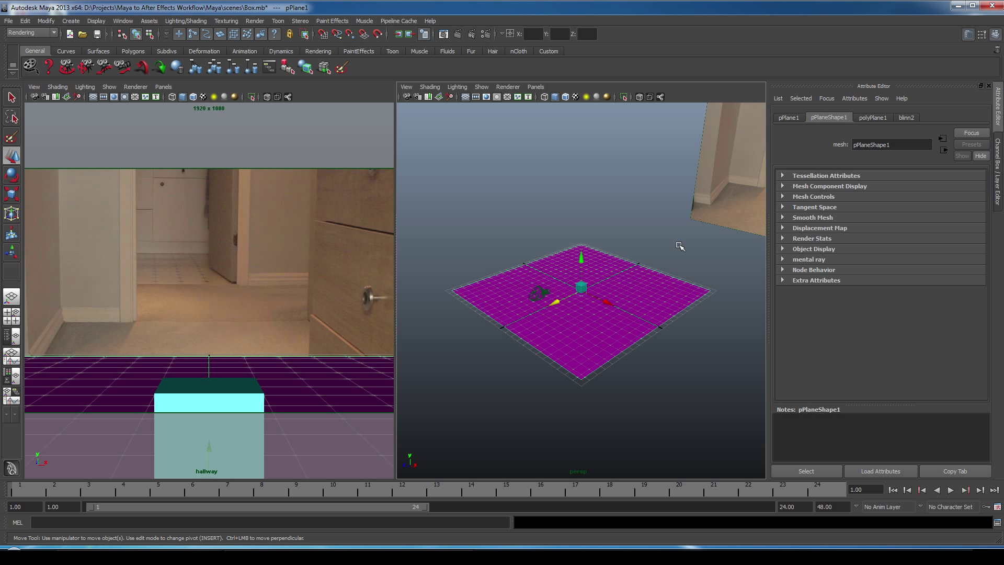
# - Raise blinn2's transparency and move and tilt the hallway camera to match the footage
pyautogui.click(906, 117)
pyautogui.moveTo(899, 243); pyautogui.dragTo(921, 244)
pyautogui.click(539, 293)
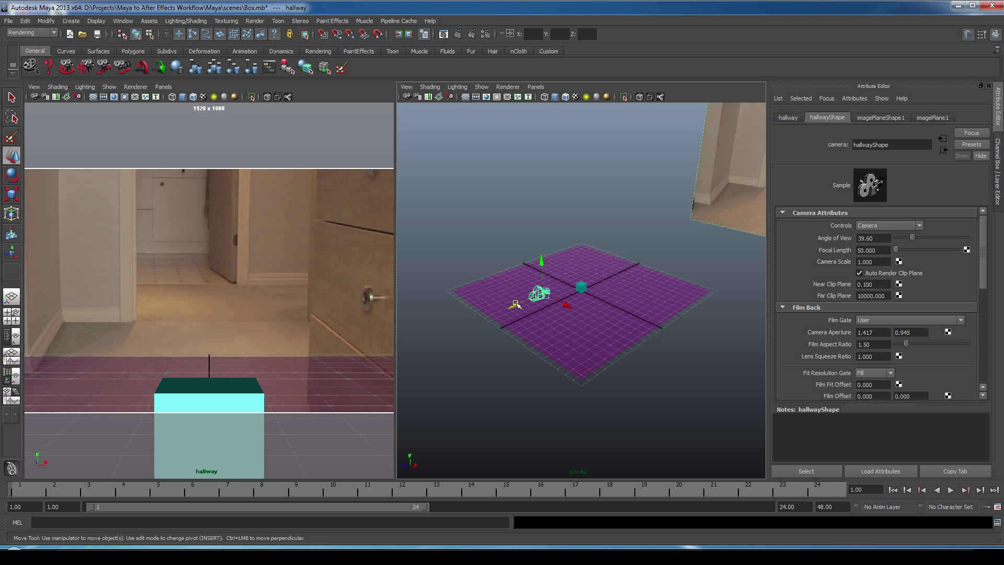
pyautogui.moveTo(515, 304); pyautogui.dragTo(516, 273)
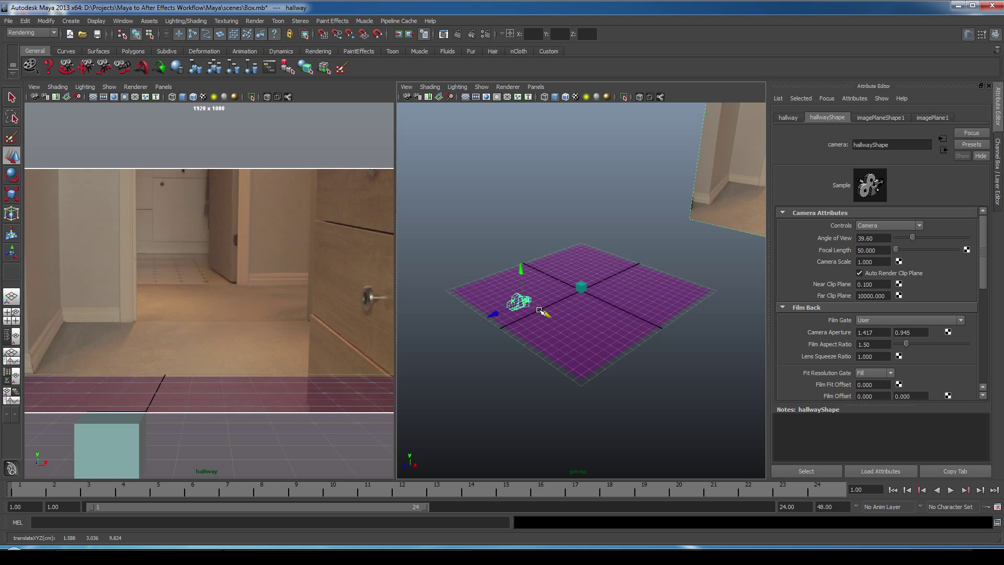
pyautogui.press('e')
pyautogui.moveTo(503, 327)
pyautogui.mouseDown()
pyautogui.moveTo(495, 278)
pyautogui.moveTo(510, 321)
pyautogui.moveTo(518, 314)
pyautogui.mouseUp()
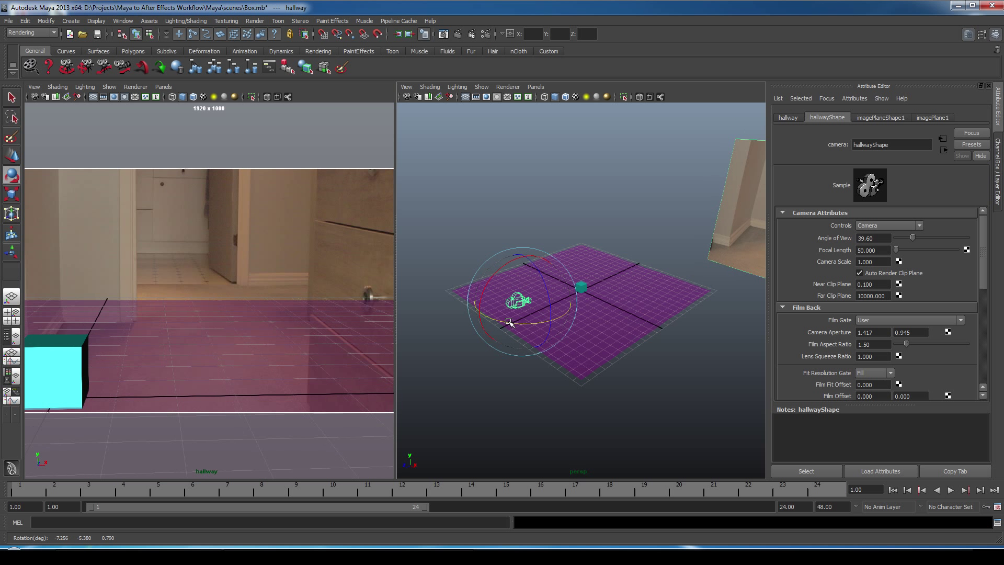
# - Slide the floor plane along its depth axis to line up with the hallway floor
pyautogui.click(591, 329)
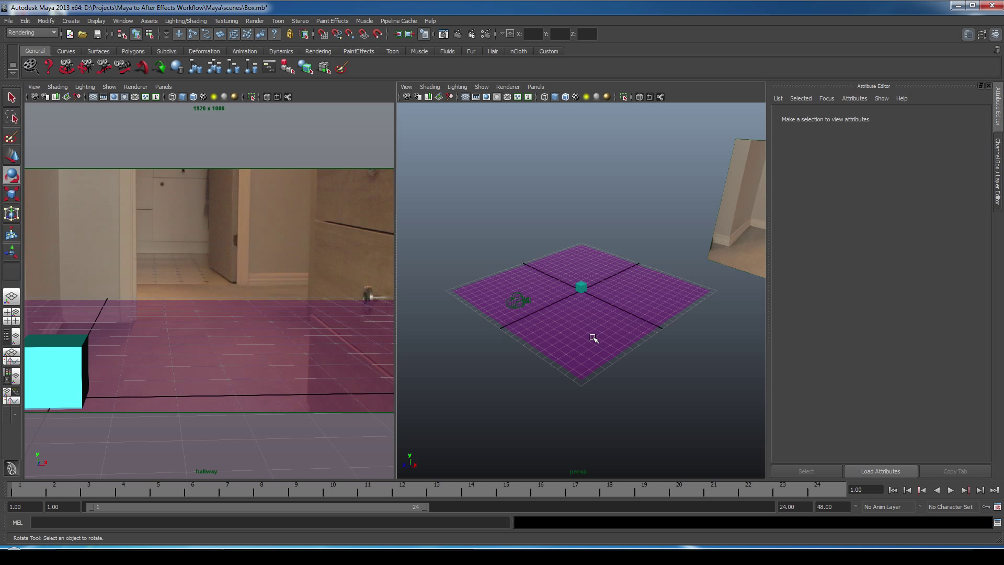
pyautogui.click(593, 338)
pyautogui.press('w')
pyautogui.moveTo(560, 299); pyautogui.dragTo(578, 226)
# - Scale up the cube and move it onto the hallway floor
pyautogui.click(581, 287)
pyautogui.press('r')
pyautogui.press('w')
pyautogui.press('f')
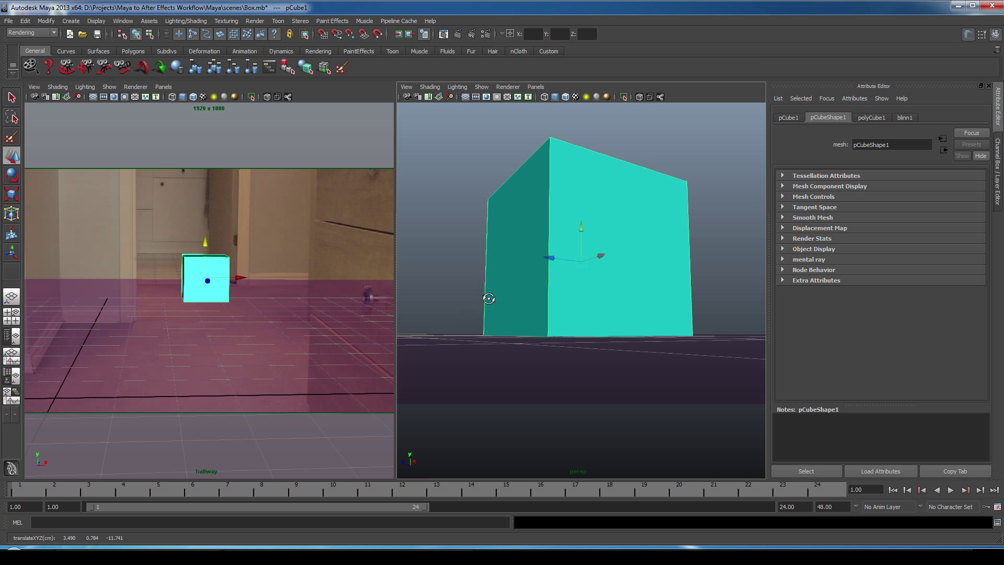
pyautogui.keyDown('alt'); pyautogui.moveTo(484, 294); pyautogui.dragTo(494, 342); pyautogui.keyUp('alt')
pyautogui.scroll(-10, 517, 361)
pyautogui.keyDown('alt'); pyautogui.moveTo(540, 377); pyautogui.dragTo(533, 386); pyautogui.keyUp('alt')
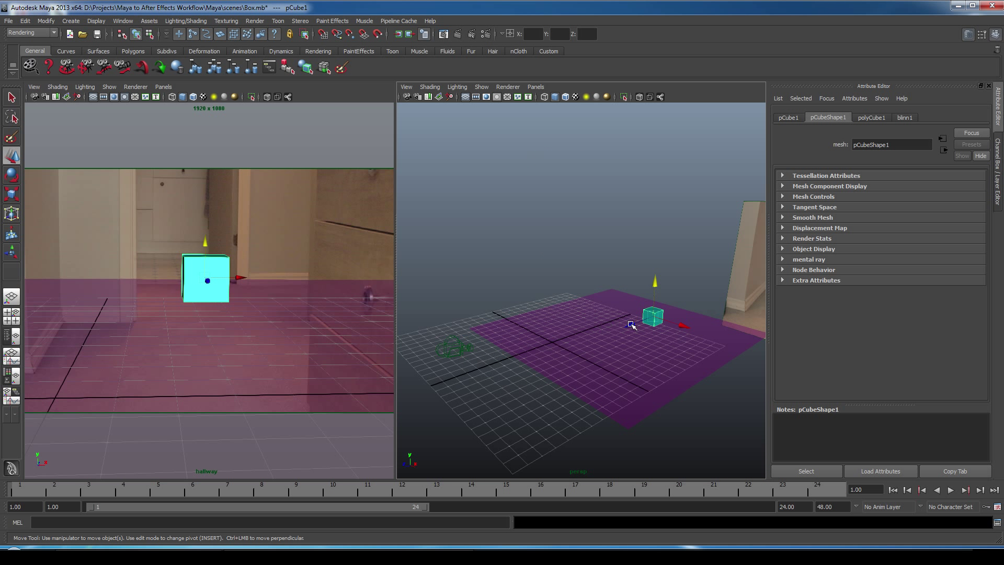
pyautogui.moveTo(631, 324); pyautogui.dragTo(621, 329)
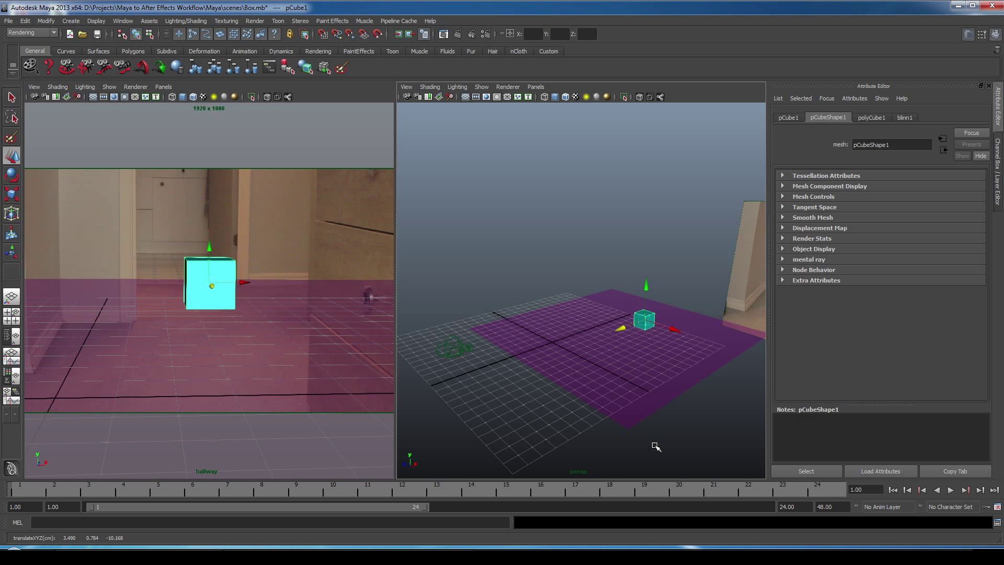
pyautogui.click(635, 421)
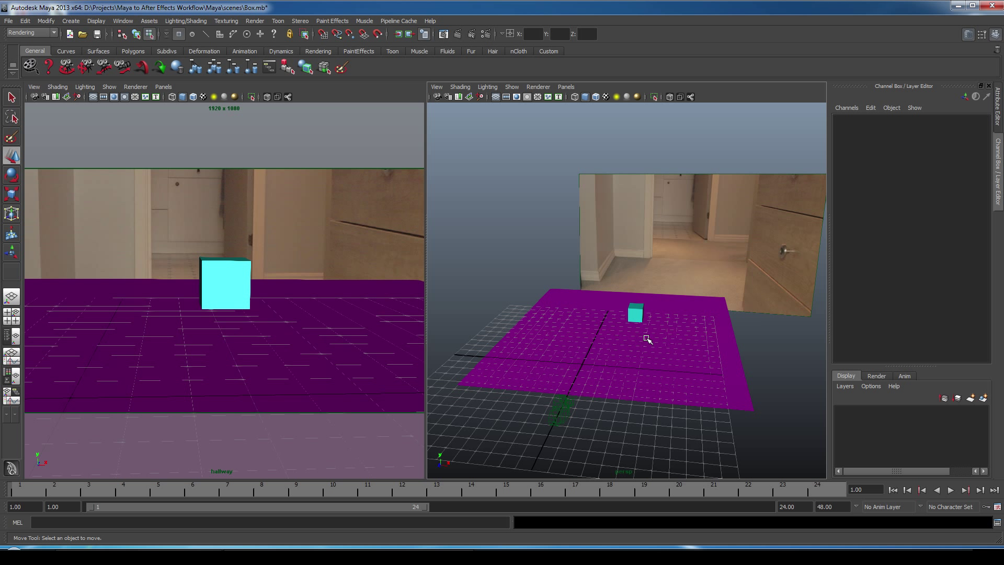
# - Add a point light and raise it above the floor
pyautogui.keyDown('alt'); pyautogui.moveTo(650, 345); pyautogui.dragTo(377, 163); pyautogui.keyUp('alt')
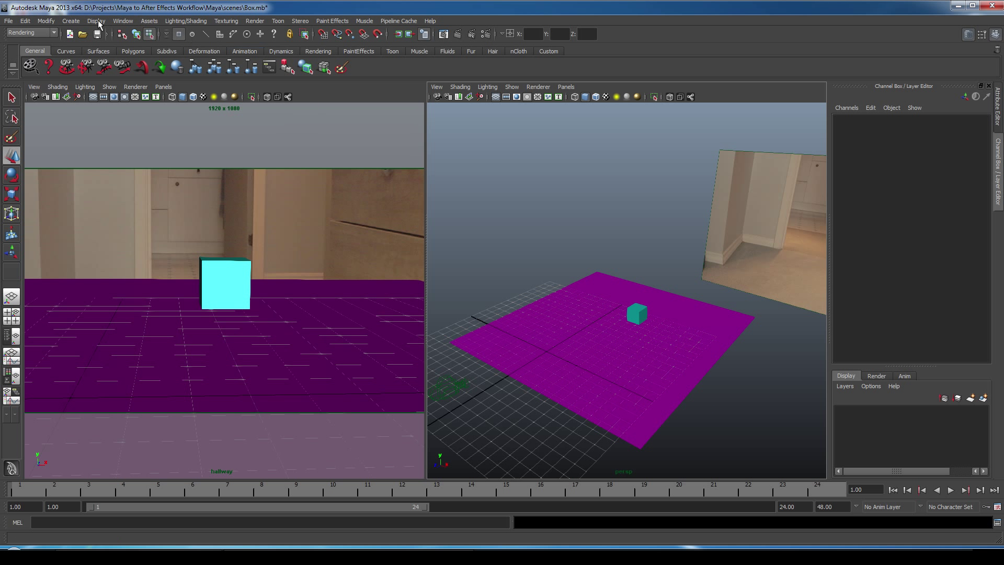
pyautogui.click(70, 21)
pyautogui.moveTo(99, 76)
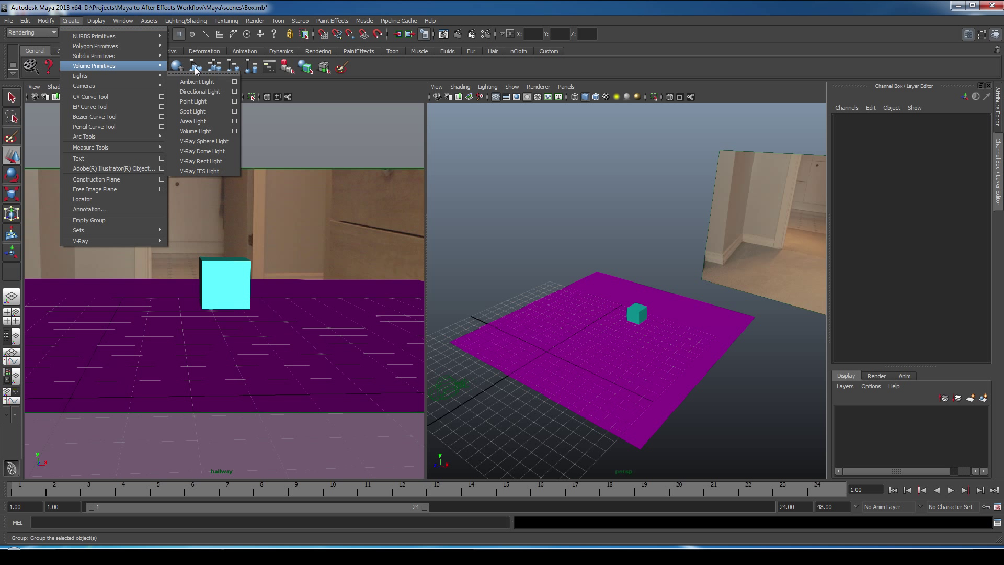
pyautogui.click(197, 103)
pyautogui.moveTo(533, 359); pyautogui.dragTo(663, 235)
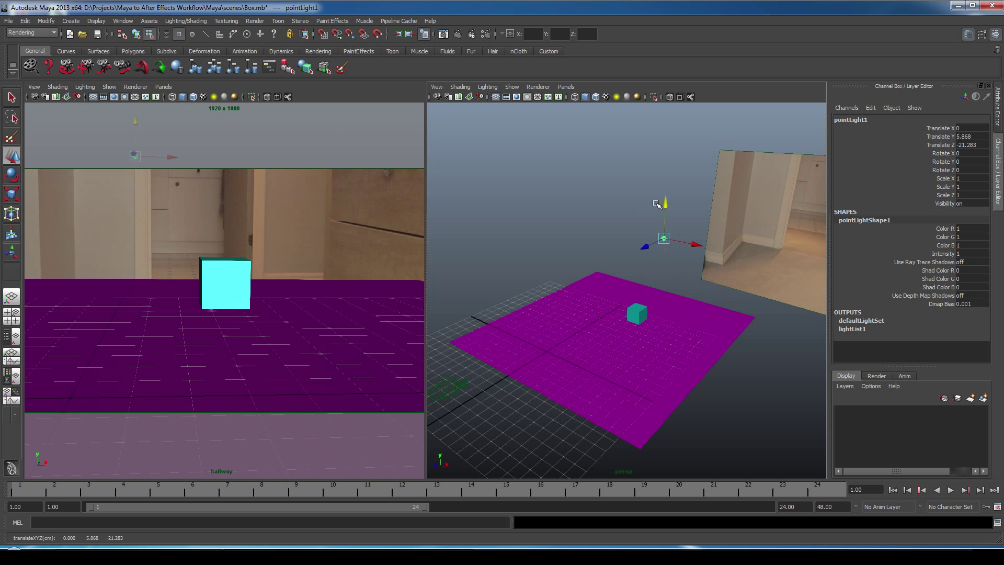
# - Give the point light a desaturated cyan colour and 0.8 intensity
pyautogui.click(997, 105)
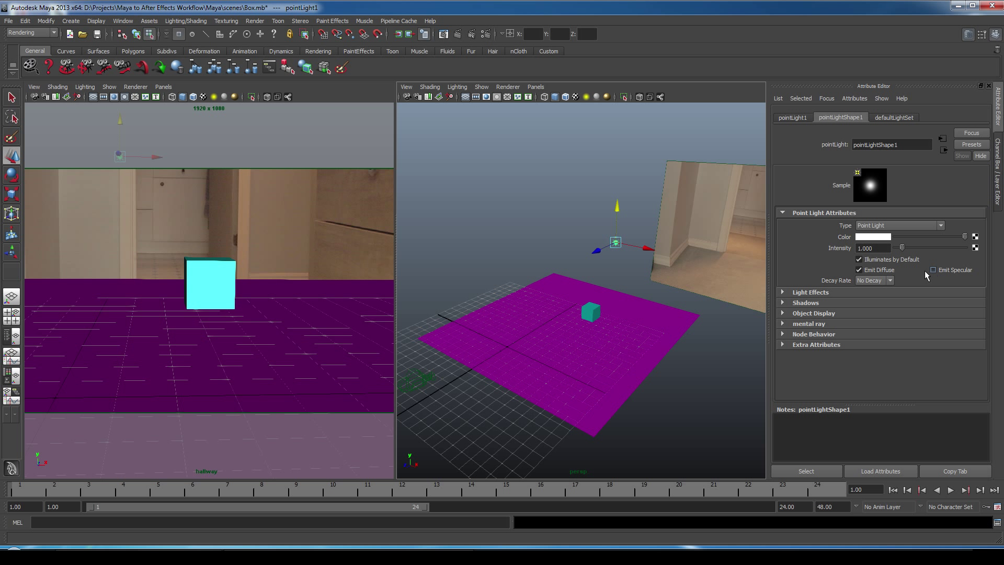
pyautogui.click(873, 236)
pyautogui.click(869, 211)
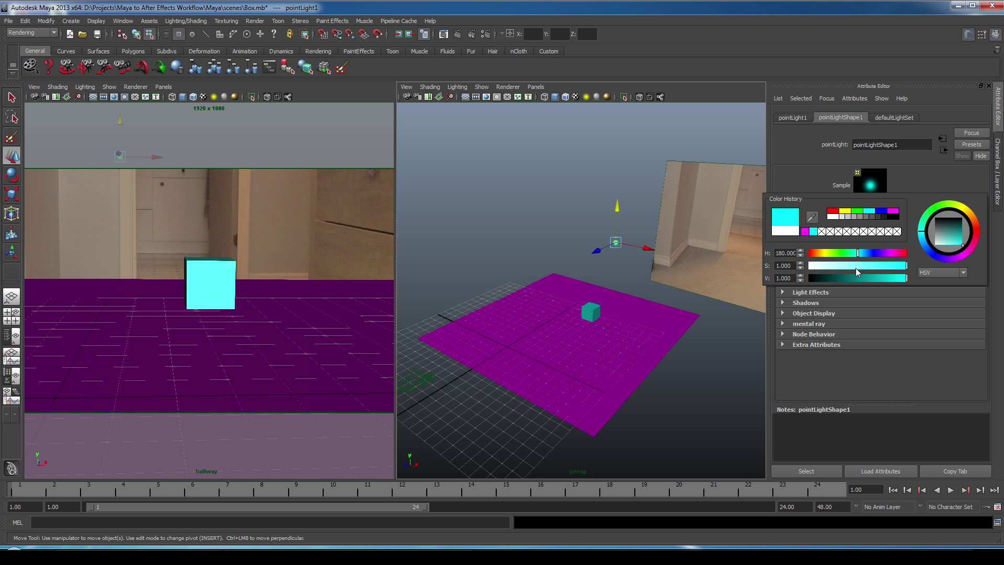
pyautogui.moveTo(841, 264); pyautogui.dragTo(858, 265)
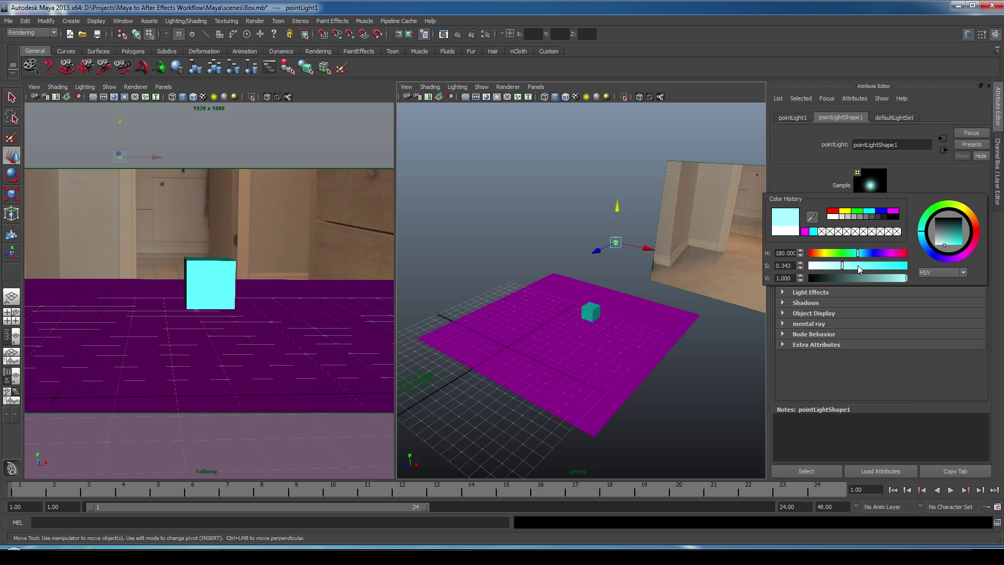
pyautogui.write('0.8')
pyautogui.press('Return')
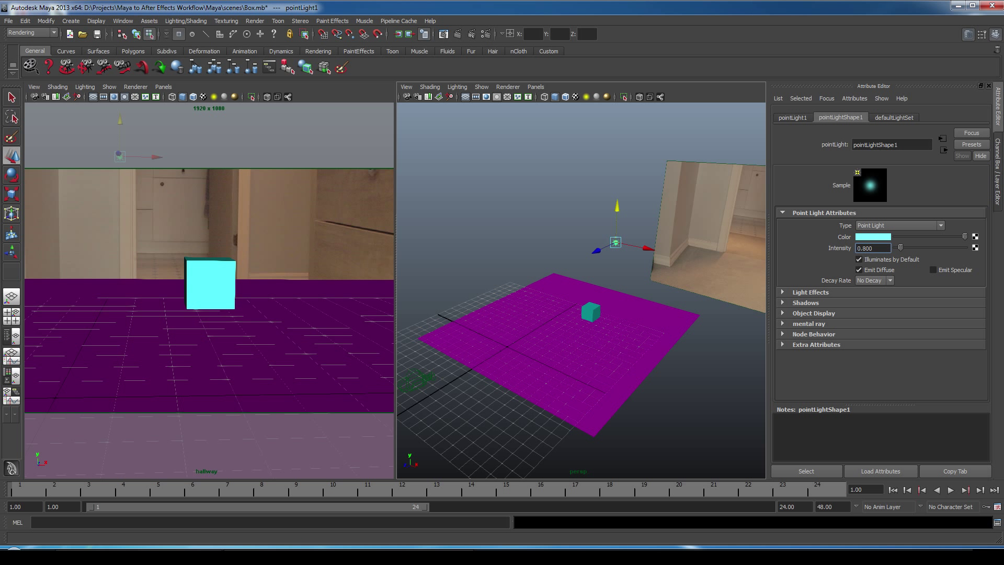
pyautogui.keyDown('alt'); pyautogui.moveTo(656, 334); pyautogui.dragTo(694, 279); pyautogui.keyUp('alt')
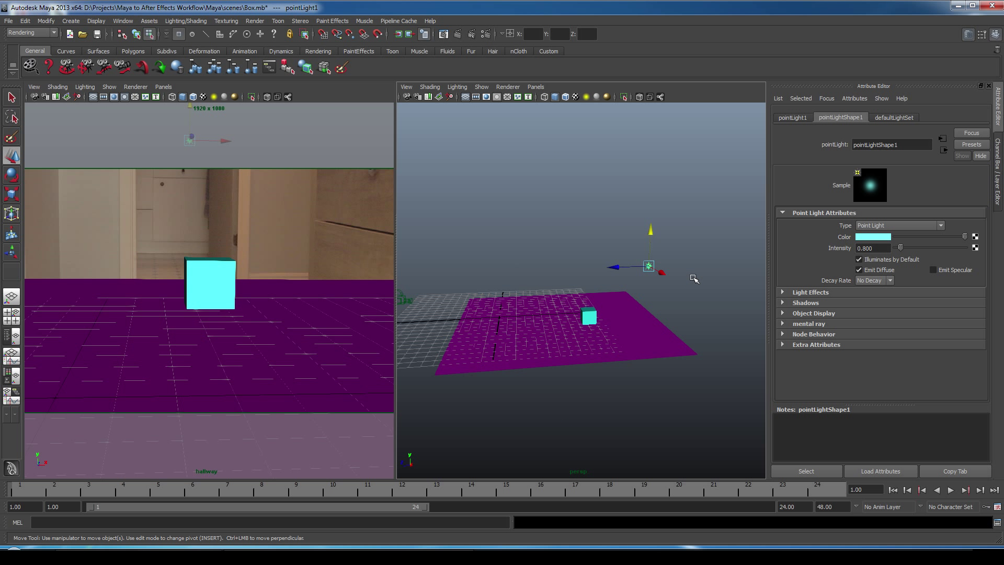
# - Duplicate the cyan point light, move it along Z, and make it orange at 0.7 intensity
pyautogui.hotkey('ctrl', 'd')
pyautogui.moveTo(618, 270); pyautogui.dragTo(453, 286)
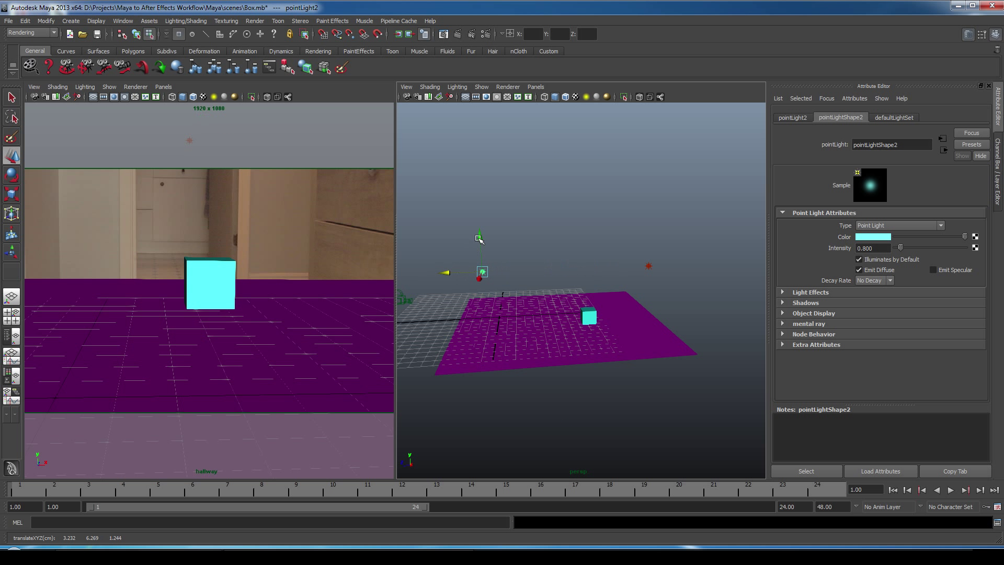
pyautogui.click(868, 240)
pyautogui.click(946, 230)
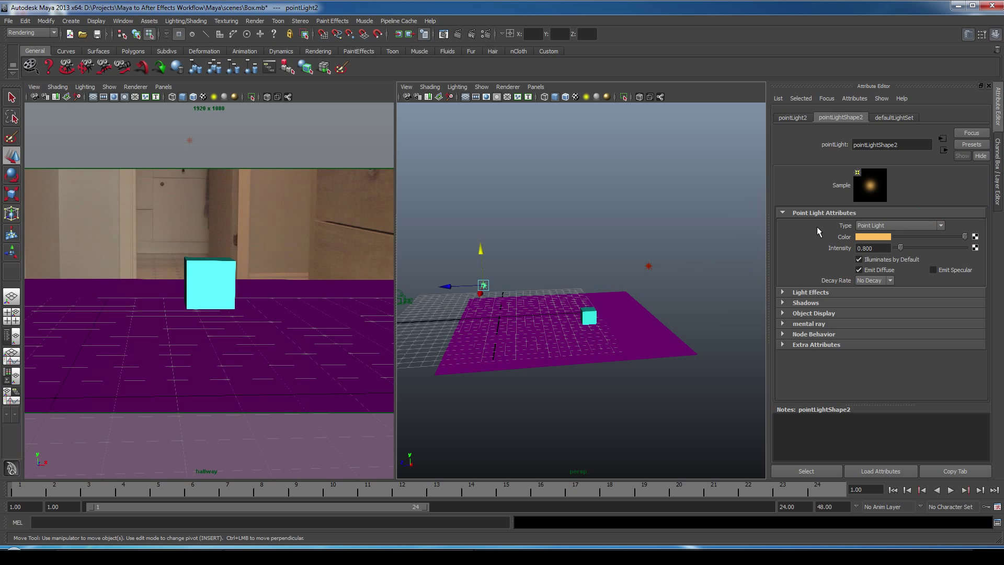
pyautogui.click(865, 249)
pyautogui.press('BackSpace')
pyautogui.press('BackSpace')
pyautogui.press('BackSpace')
pyautogui.write('7')
pyautogui.press('Return')
# - Duplicate a third light lower onto the plane, coloured white at 0.5 intensity
pyautogui.hotkey('ctrl', 'd')
pyautogui.moveTo(481, 292); pyautogui.dragTo(606, 331)
pyautogui.click(873, 236)
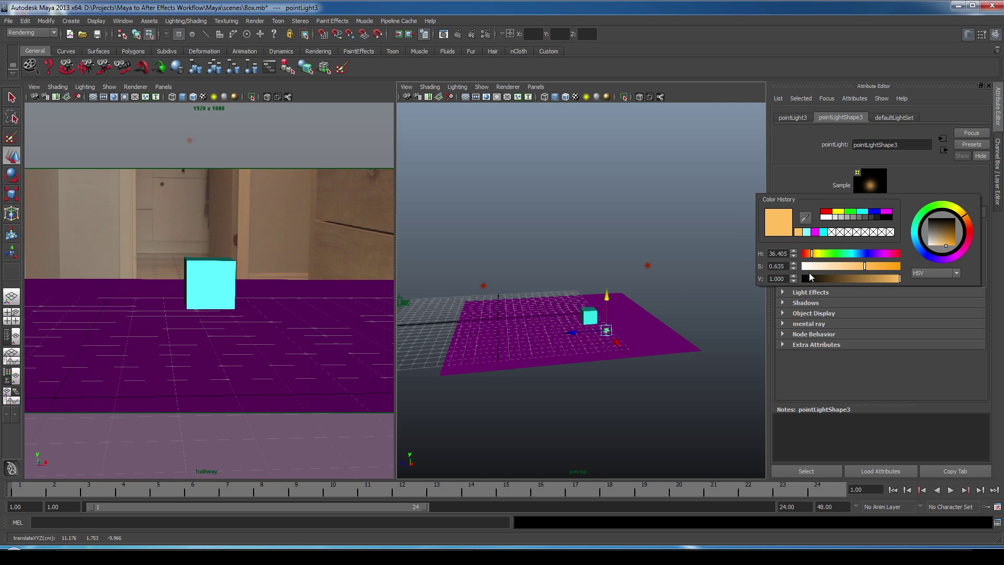
pyautogui.click(941, 234)
pyautogui.doubleClick(872, 248)
pyautogui.write('0.5')
pyautogui.press('Return')
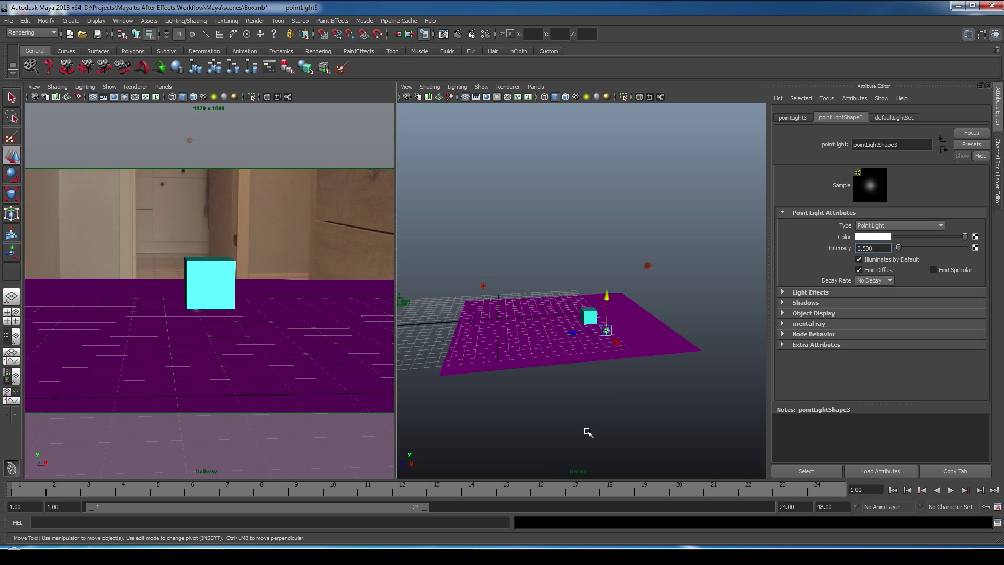
# - Duplicate a fourth light, move it to the left, and clear the selection
pyautogui.keyDown('alt'); pyautogui.moveTo(586, 364); pyautogui.dragTo(665, 436); pyautogui.keyUp('alt')
pyautogui.hotkey('ctrl', 'd')
pyautogui.moveTo(688, 311); pyautogui.dragTo(708, 395)
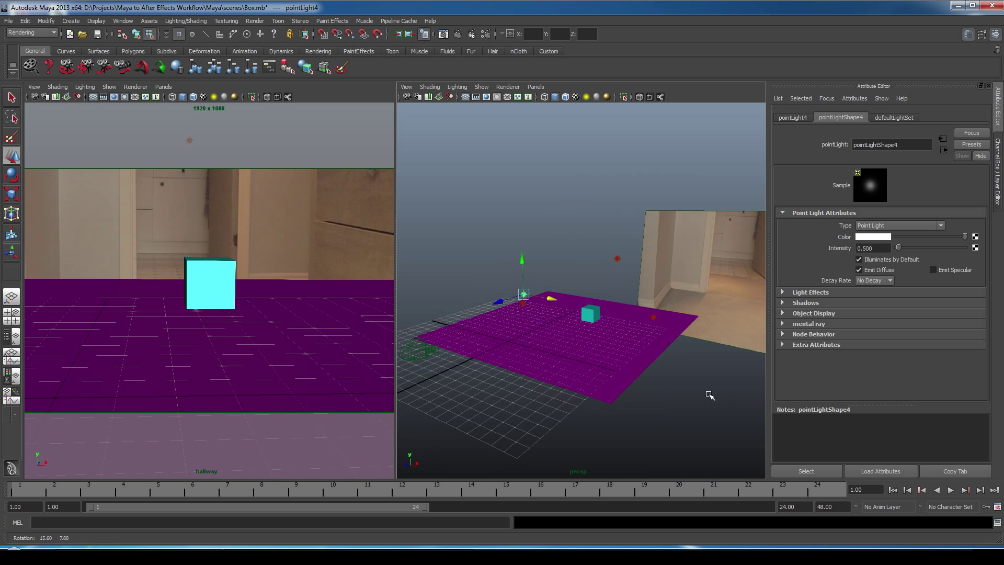
pyautogui.click(690, 370)
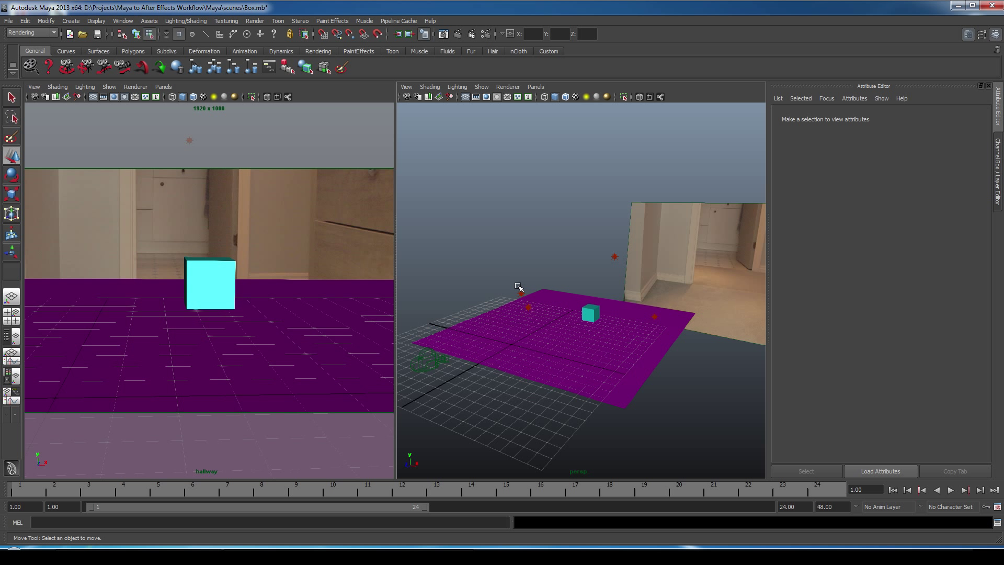
pyautogui.keyDown('alt'); pyautogui.moveTo(678, 337); pyautogui.dragTo(682, 290); pyautogui.keyUp('alt')
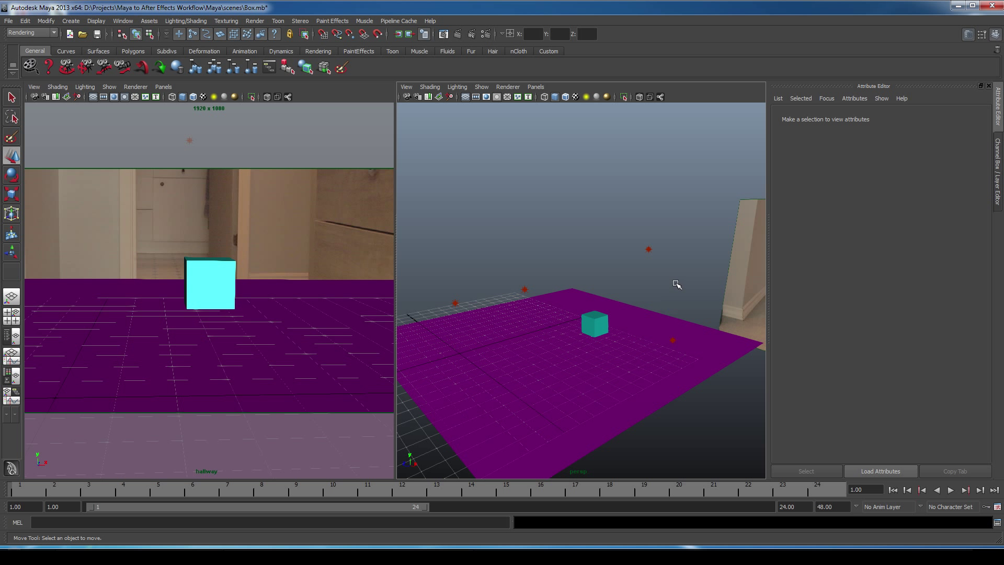
# - Turn on Emit Specular for the cyan pointLight1, review its Shadows settings, then deselect it
pyautogui.click(649, 249)
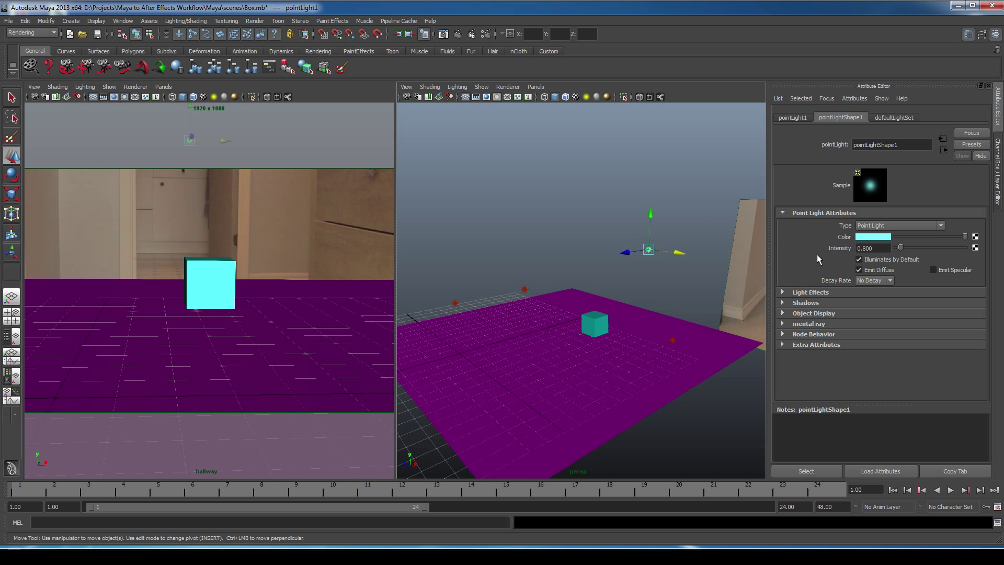
pyautogui.click(934, 270)
pyautogui.click(805, 303)
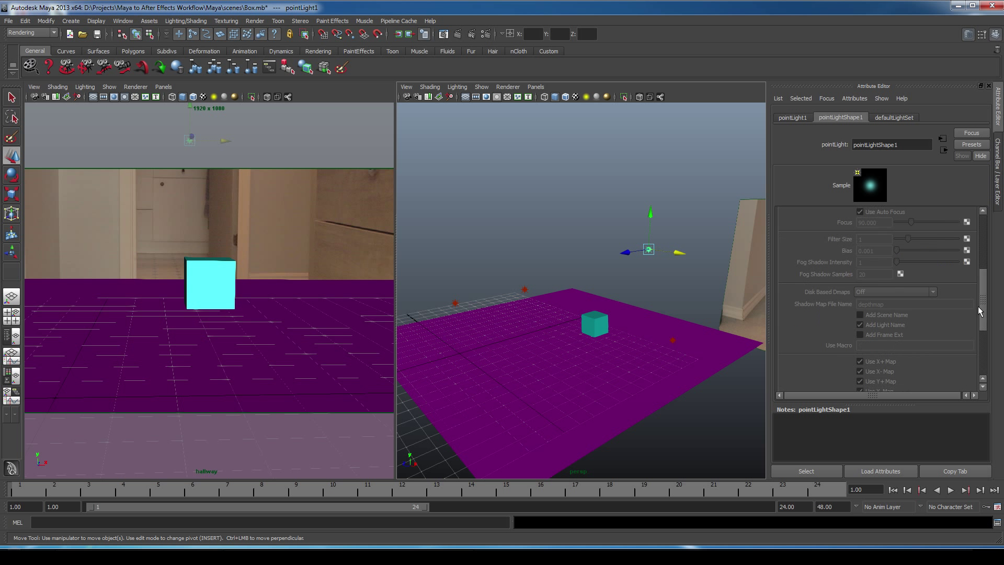
pyautogui.scroll(-4, 967, 345)
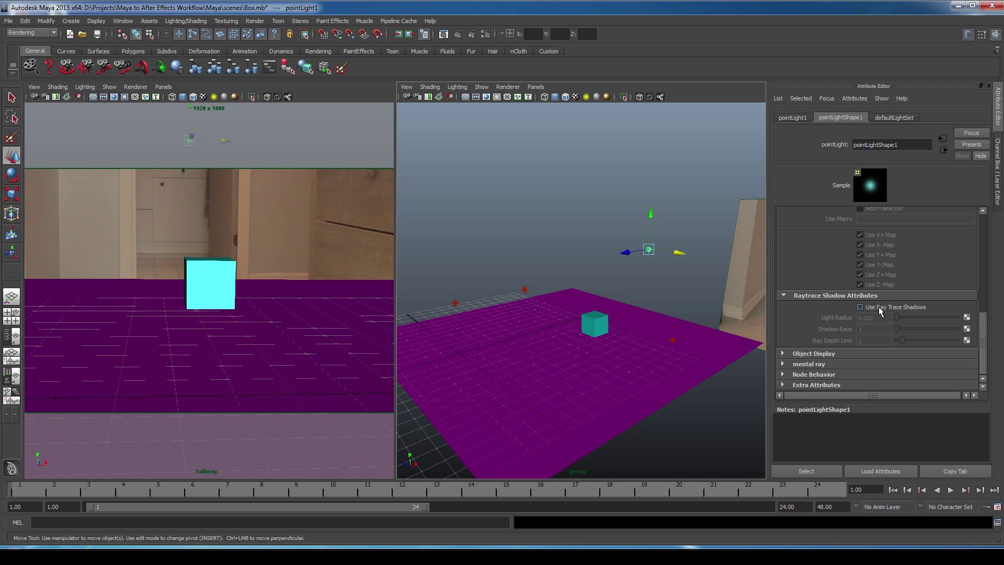
pyautogui.click(658, 159)
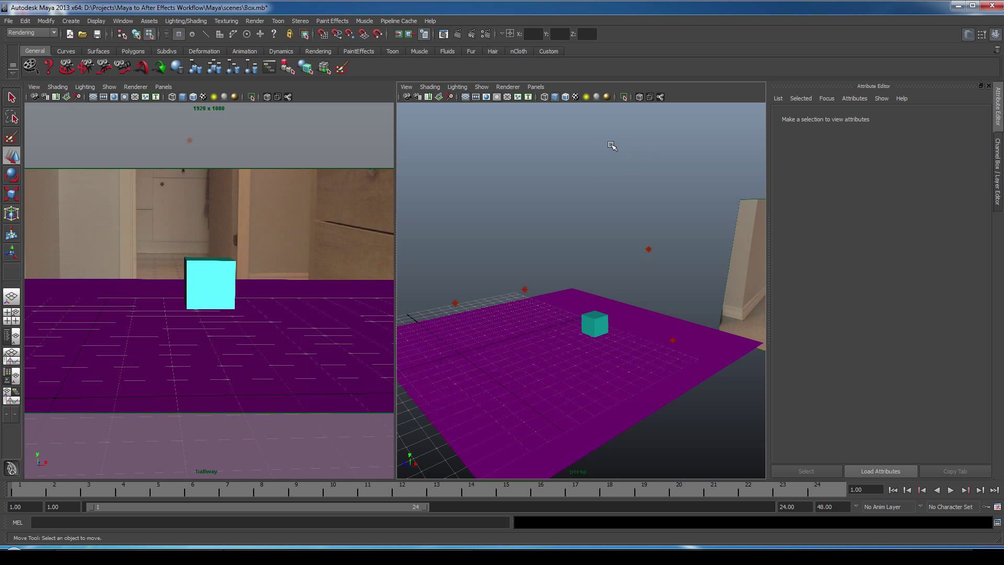
# - In Render Settings, switch the renderer to mental ray and the renderable camera to hallway
pyautogui.click(485, 34)
pyautogui.click(457, 94)
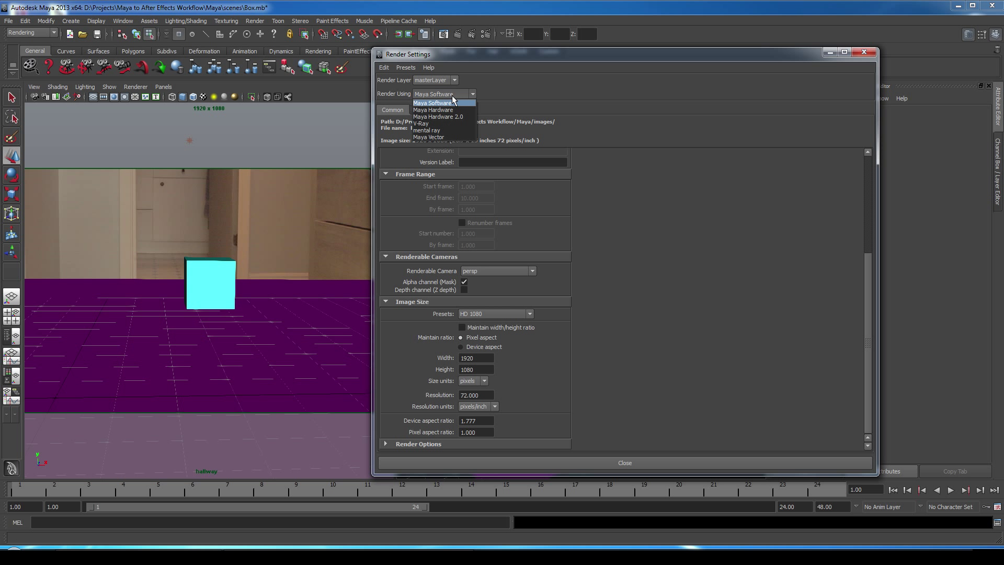
pyautogui.click(434, 134)
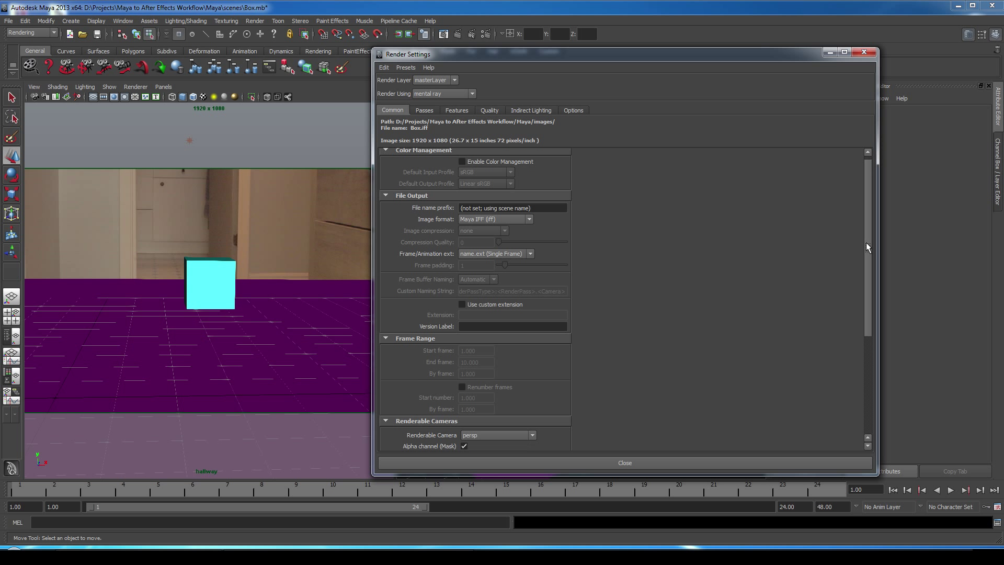
pyautogui.moveTo(866, 243); pyautogui.dragTo(638, 328)
pyautogui.click(508, 338)
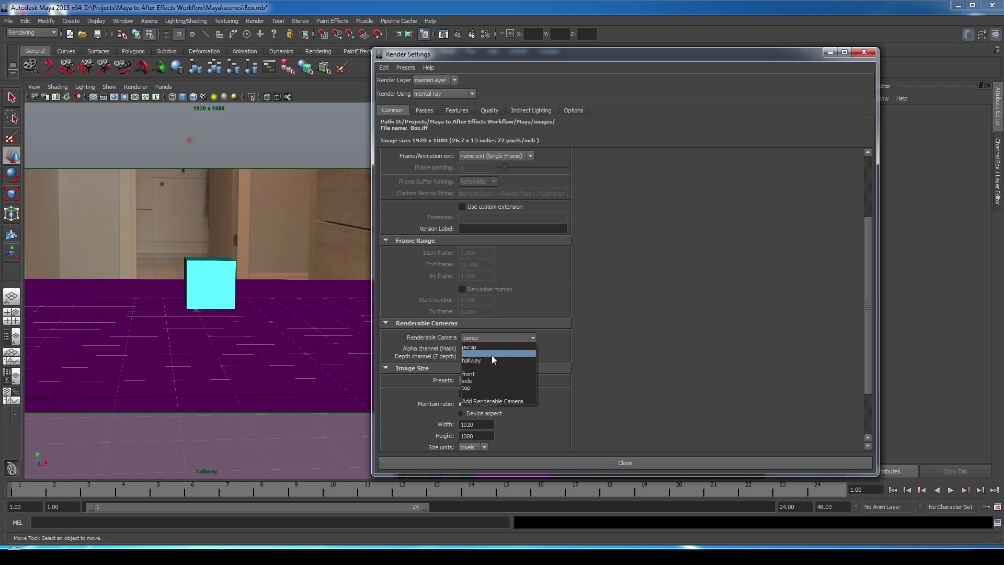
pyautogui.click(488, 356)
# - Turn on Final Gathering under Indirect Lighting and close Render Settings
pyautogui.scroll(-1, 868, 297)
pyautogui.scroll(-3, 868, 300)
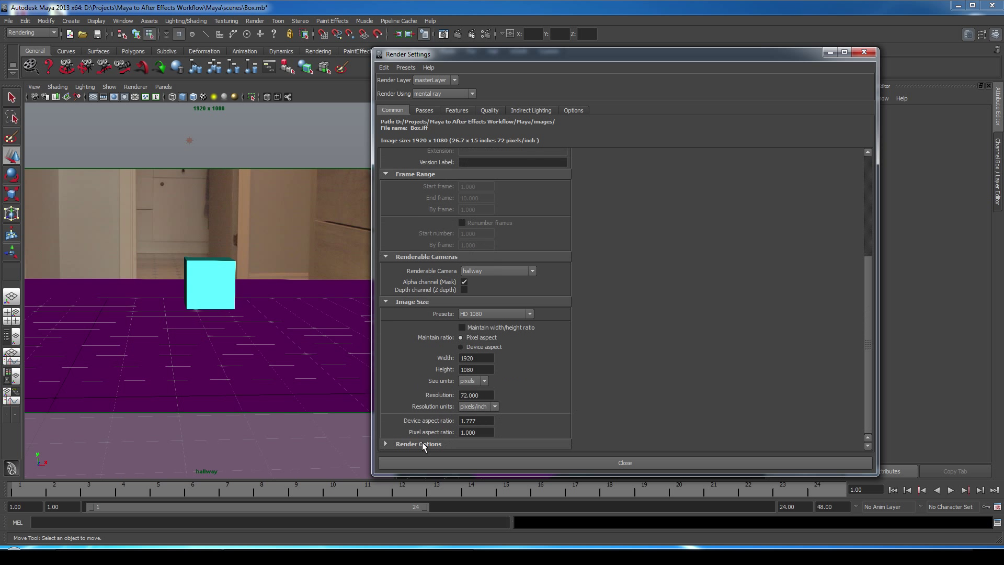
pyautogui.click(386, 444)
pyautogui.scroll(-5, 606, 381)
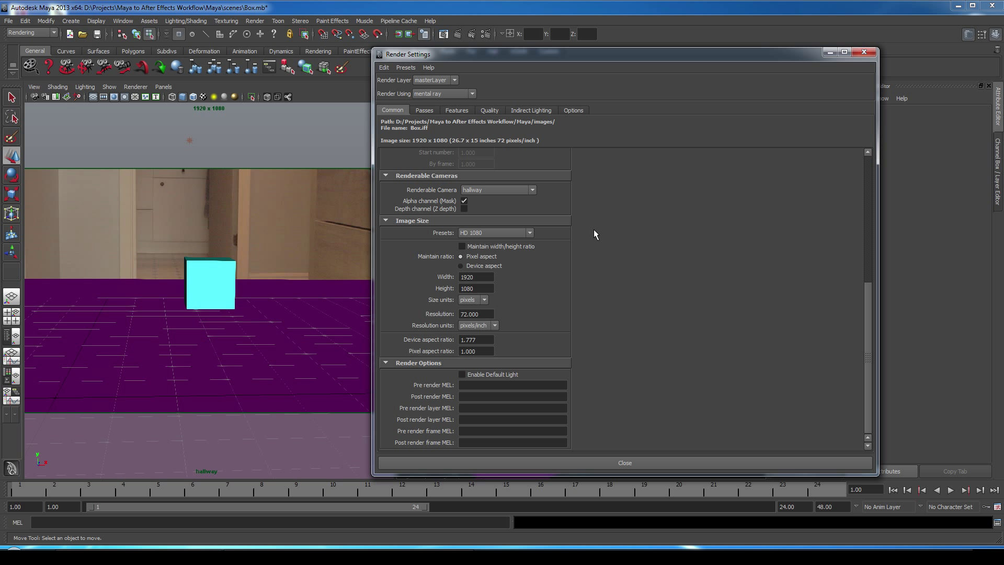
pyautogui.click(529, 107)
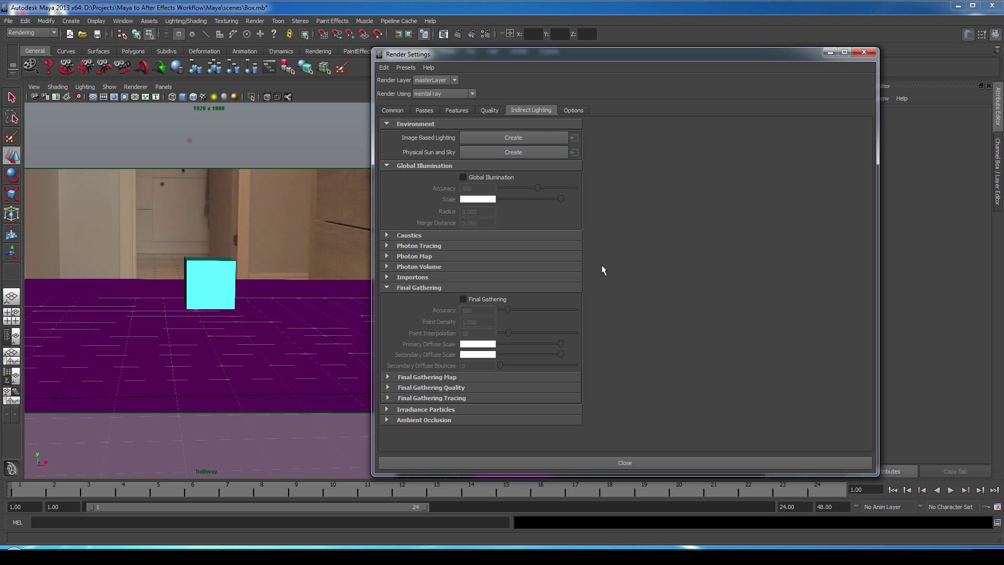
pyautogui.click(464, 299)
pyautogui.click(863, 51)
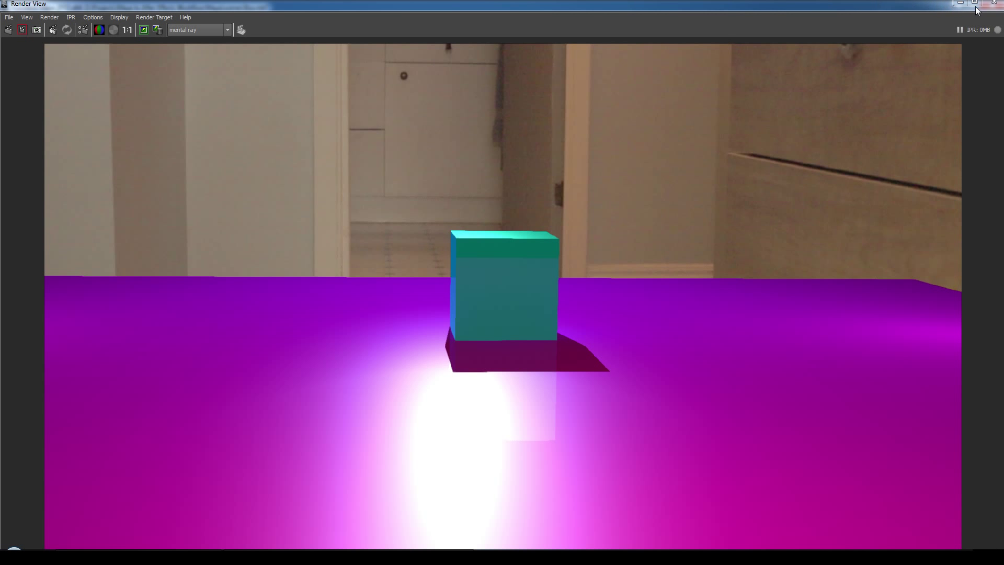
# - Close the test render and open Hypershade from Window > Rendering Editors
pyautogui.click(993, 2)
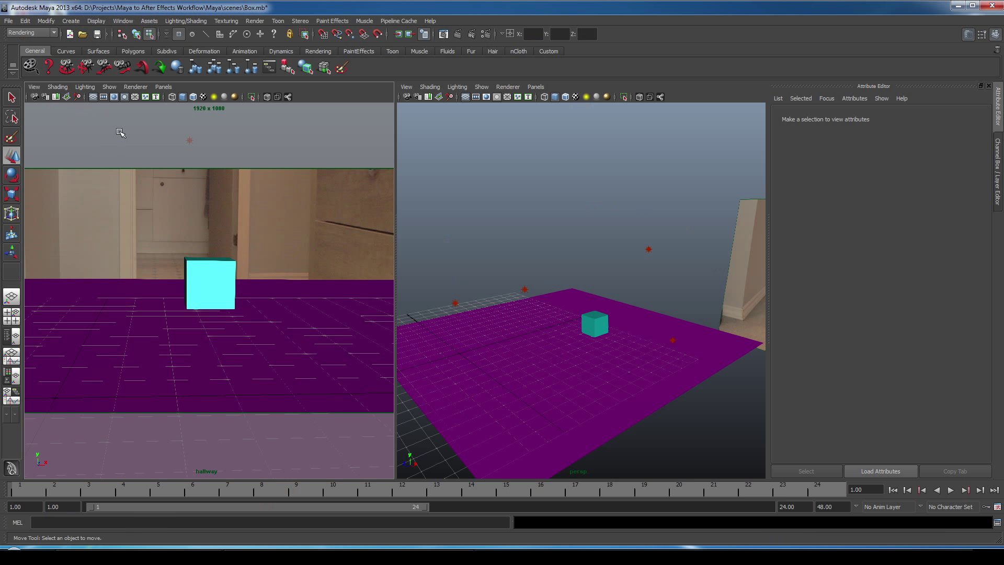
pyautogui.click(123, 20)
pyautogui.moveTo(136, 46)
pyautogui.click(251, 67)
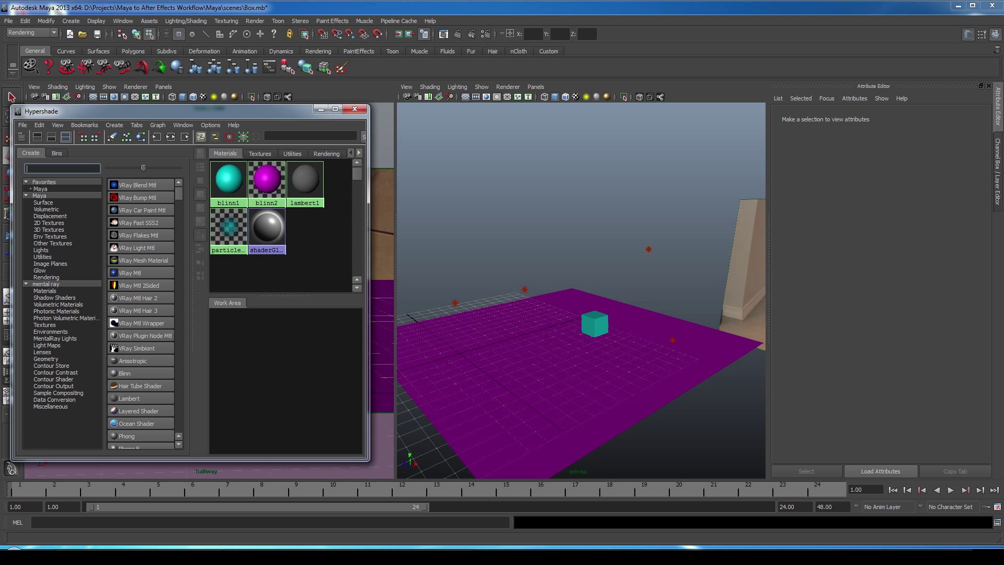
# - Create a Use Background material via a 'back' search and assign it to the ground plane
pyautogui.write('back')
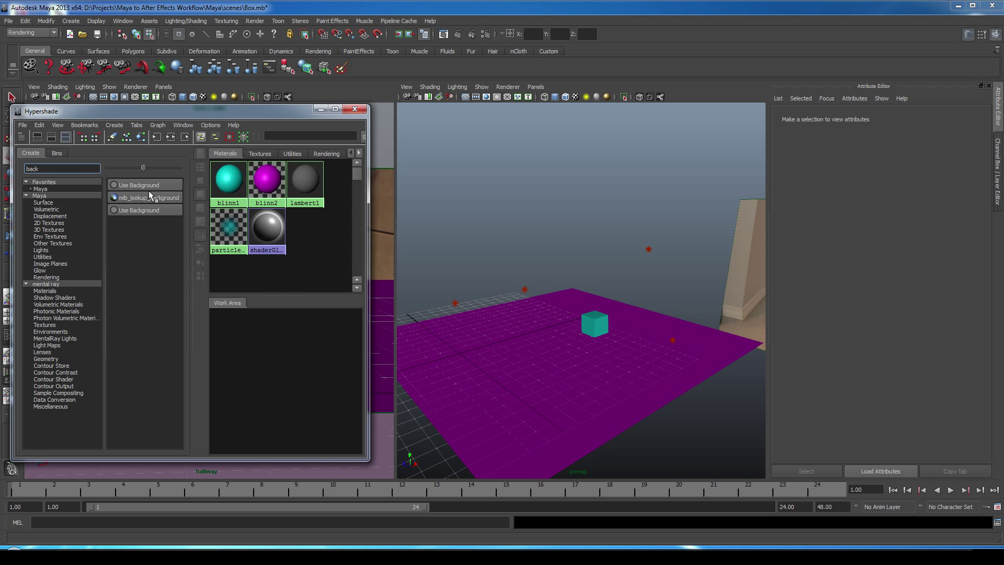
pyautogui.click(144, 186)
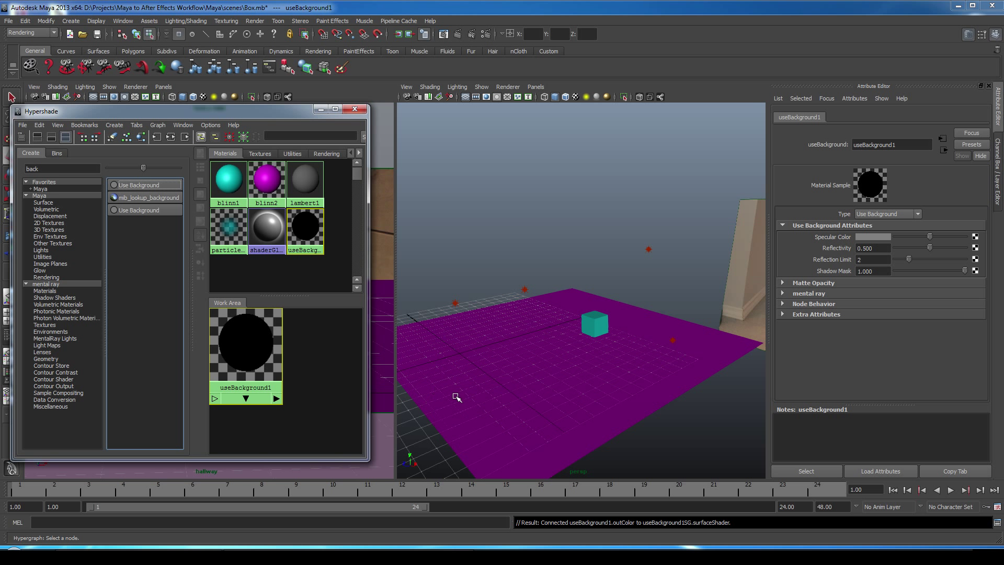
pyautogui.click(680, 386)
pyautogui.rightClick(246, 342)
pyautogui.click(235, 386)
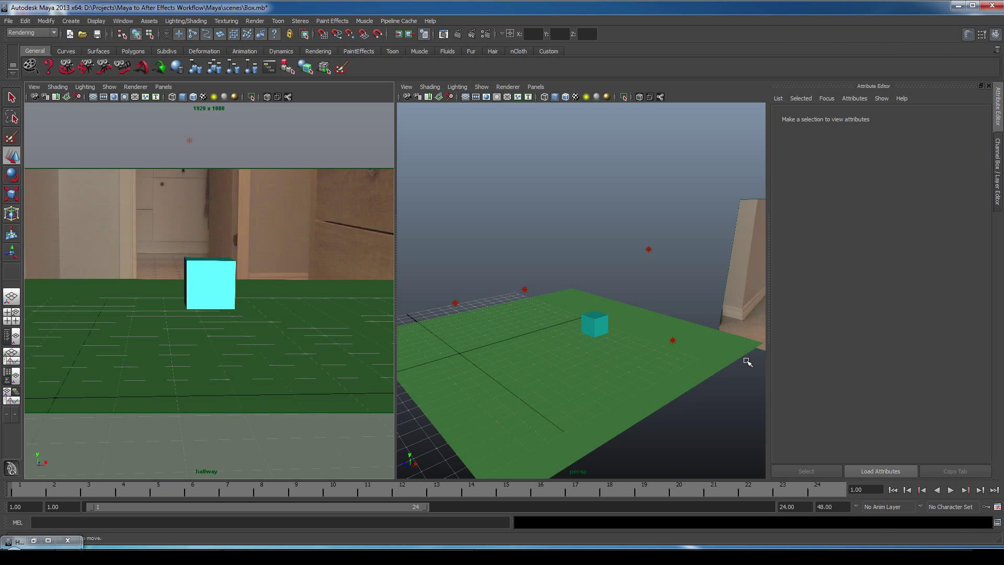
# - Lower the floor material's reflectivity and set its mental ray occlusion mask to 0
pyautogui.click(726, 366)
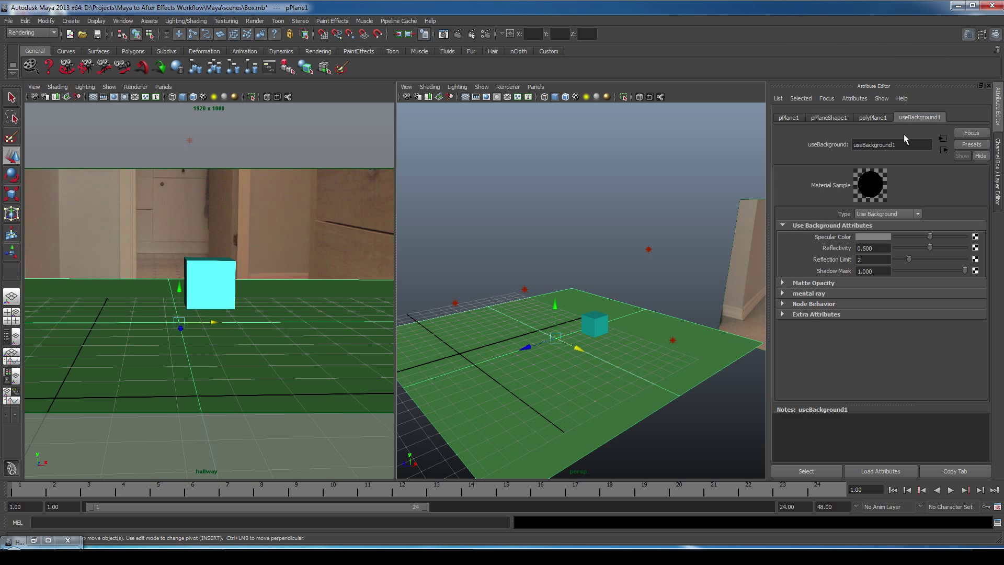
pyautogui.moveTo(927, 247); pyautogui.dragTo(887, 257)
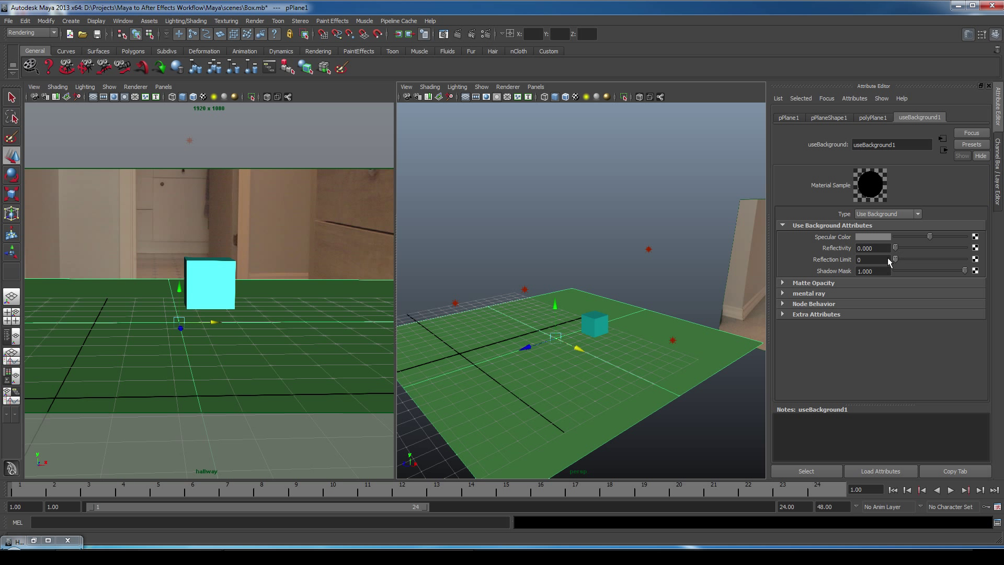
pyautogui.click(783, 293)
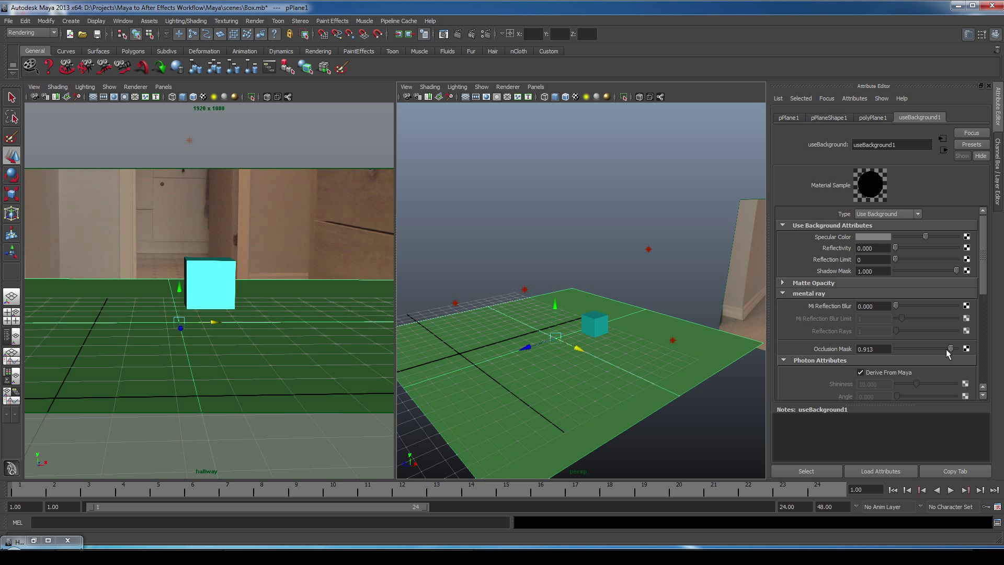
pyautogui.moveTo(947, 354); pyautogui.dragTo(890, 358)
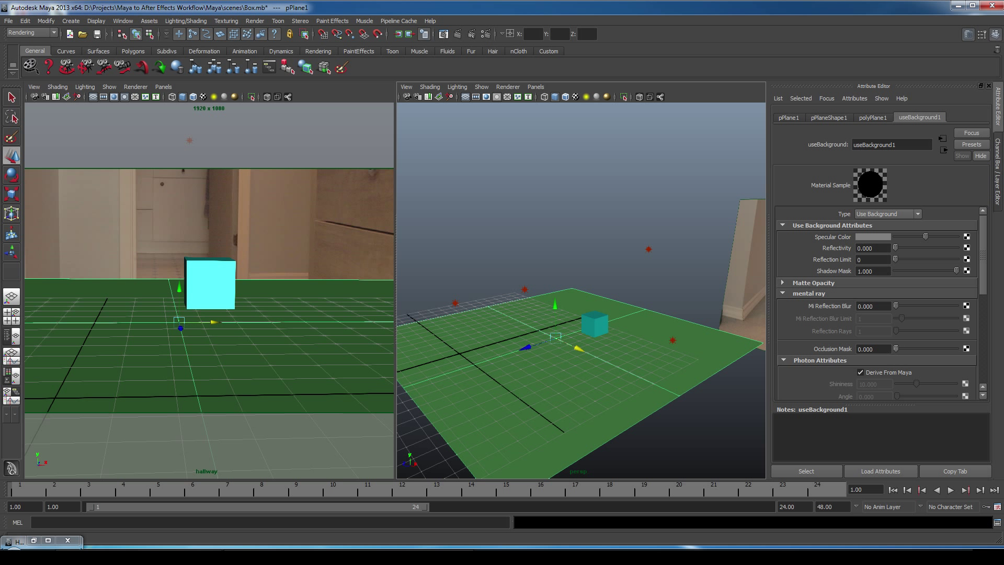
# - Deselect everything and render a test frame of the cube over the hallway footage
pyautogui.click(294, 123)
pyautogui.click(398, 34)
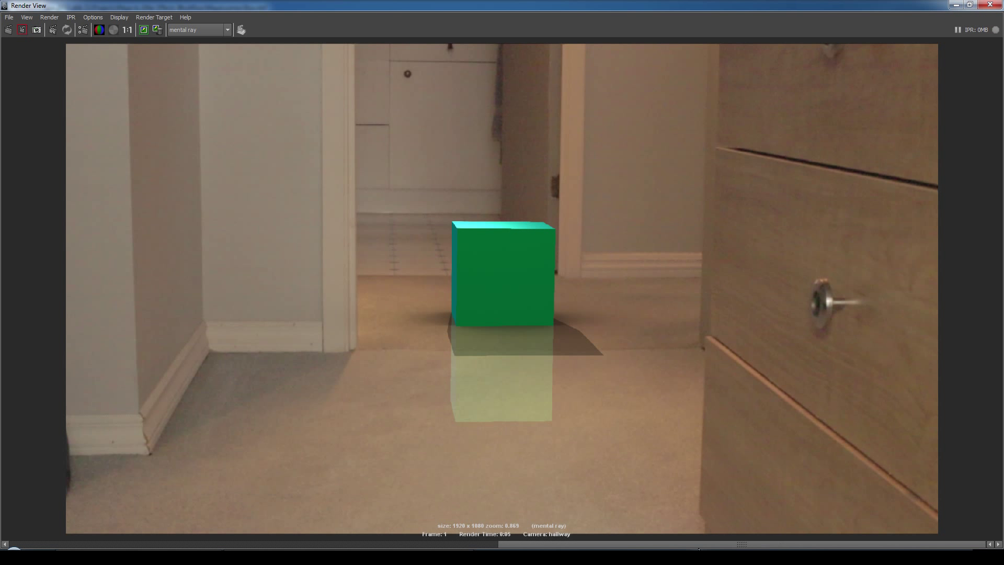
pyautogui.moveTo(698, 548); pyautogui.dragTo(440, 548)
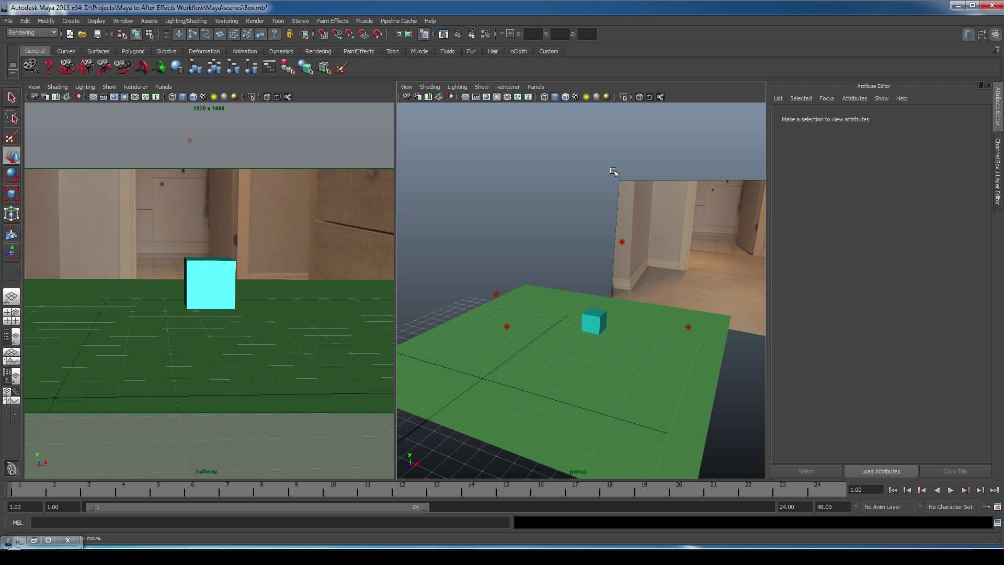
# - Hide the hallway image plane by setting its Display Mode to None
pyautogui.click(650, 209)
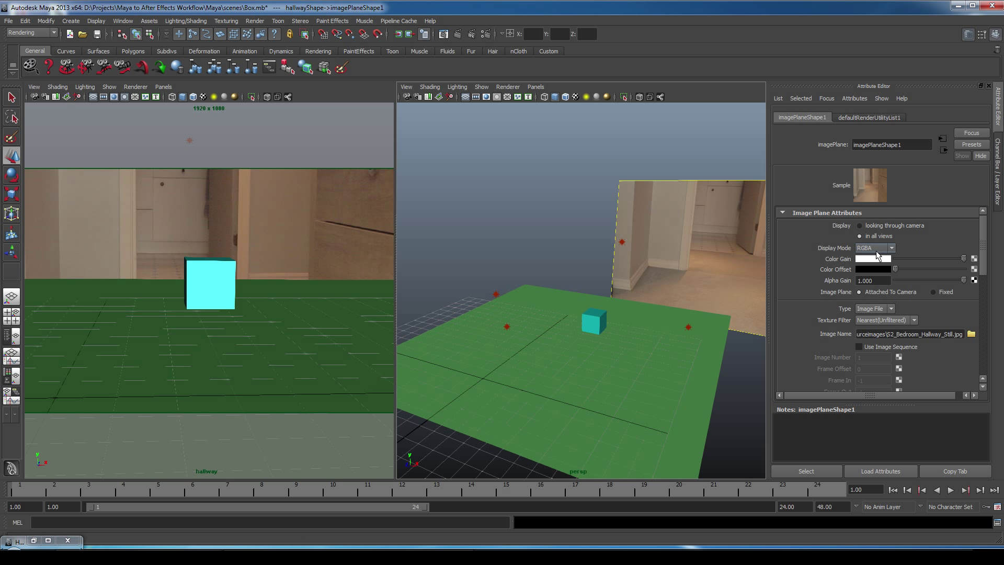
pyautogui.click(872, 249)
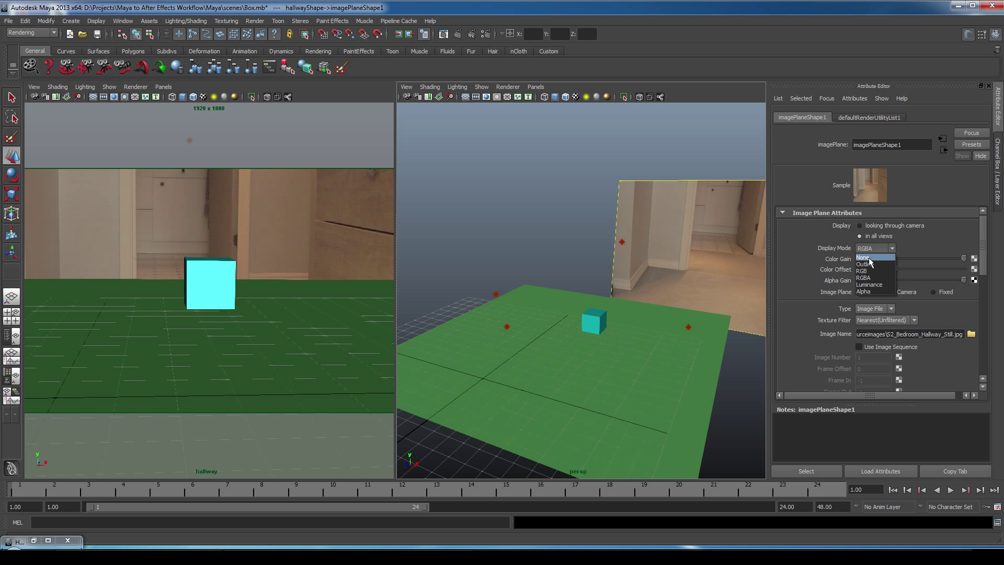
pyautogui.click(868, 258)
# - Render the frame, check the cube's shadow in luminance view, then close Render View
pyautogui.click(341, 152)
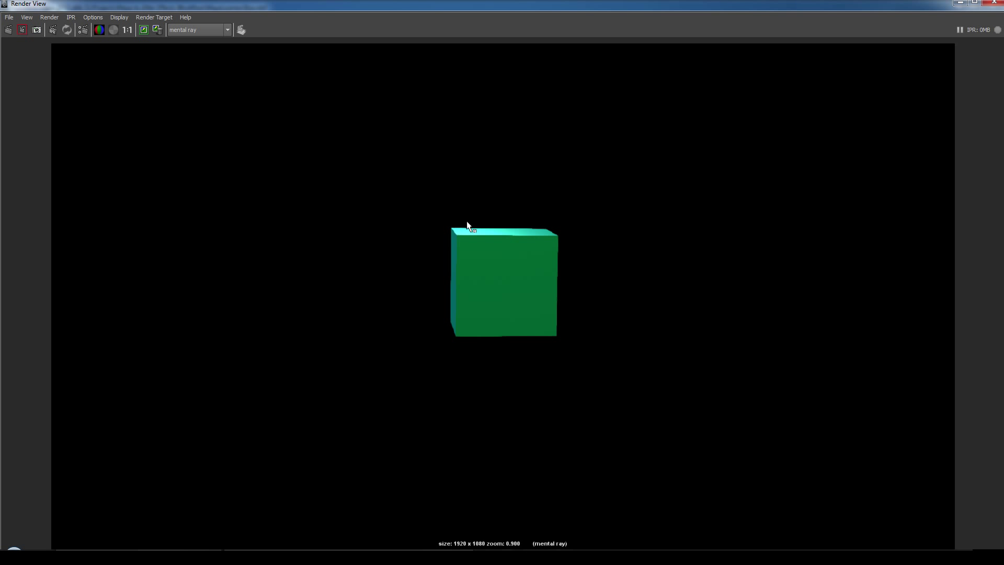
pyautogui.click(114, 32)
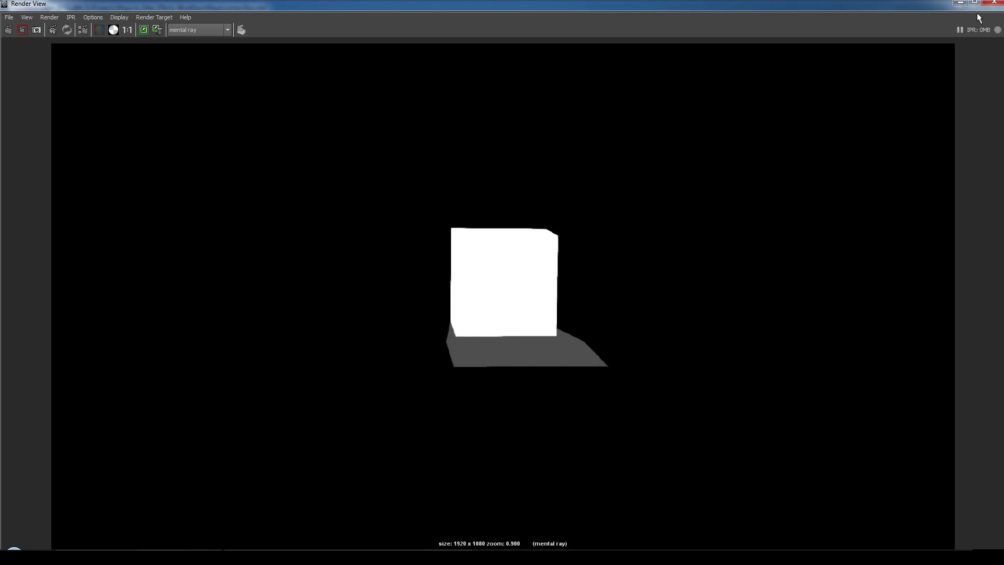
pyautogui.click(994, 2)
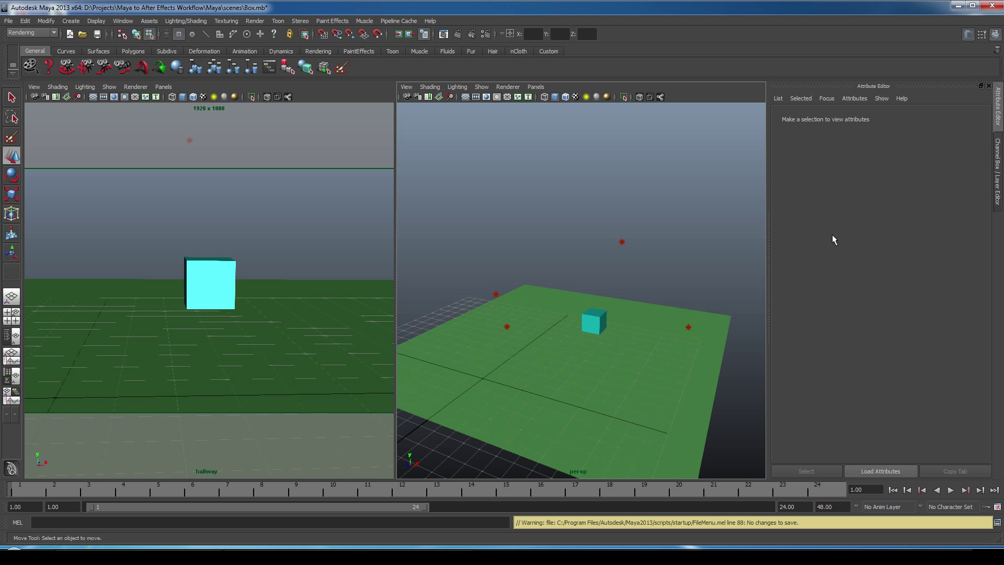
# - Create two empty render layers in the Render Layer Editor
pyautogui.click(997, 158)
pyautogui.click(876, 374)
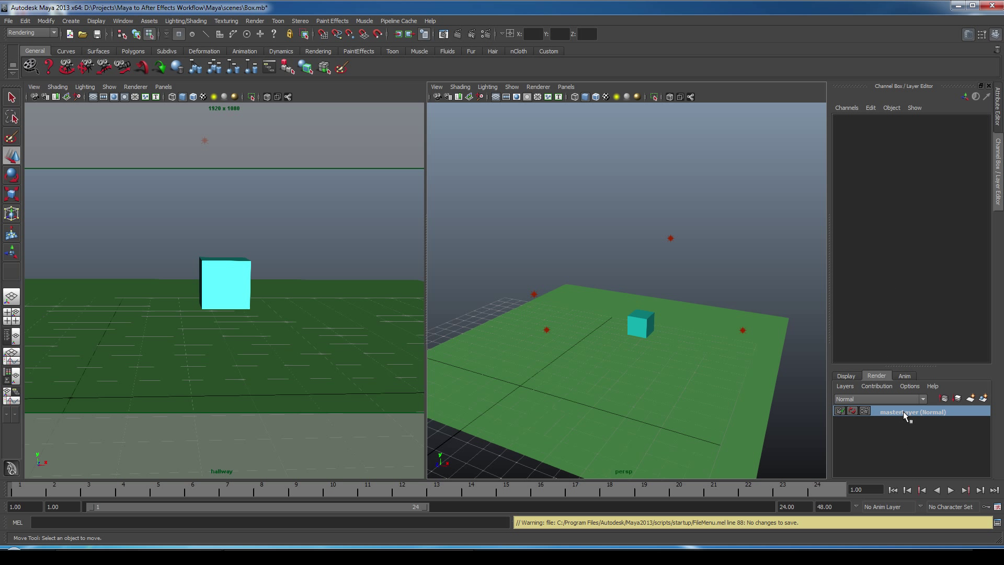
pyautogui.rightClick(904, 416)
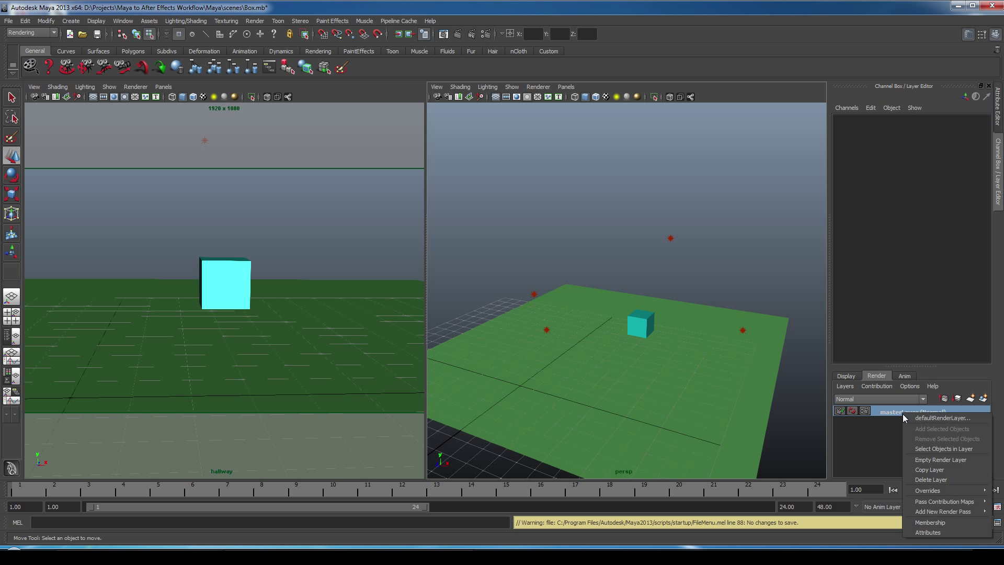
pyautogui.click(923, 461)
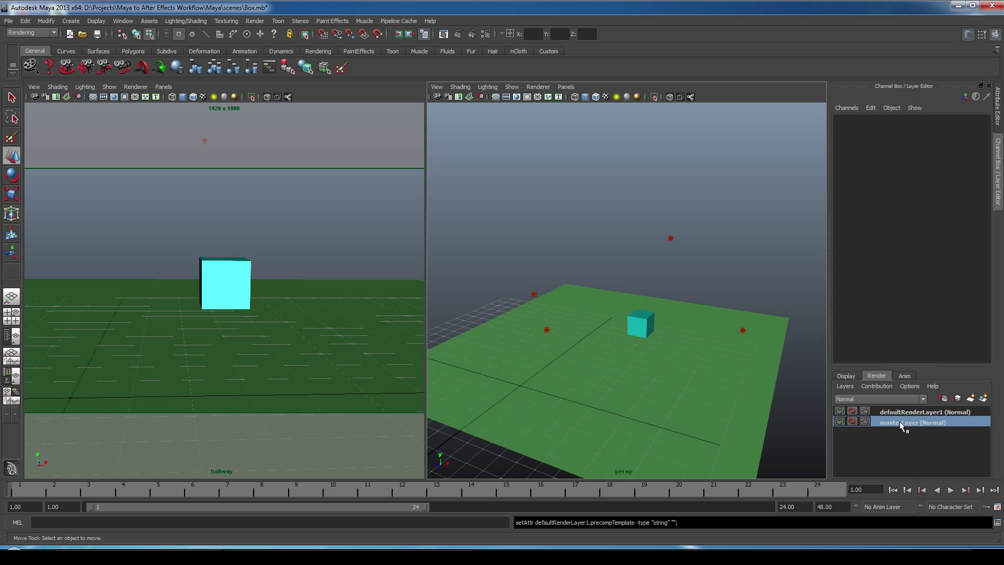
pyautogui.rightClick(900, 421)
pyautogui.click(919, 466)
pyautogui.click(908, 413)
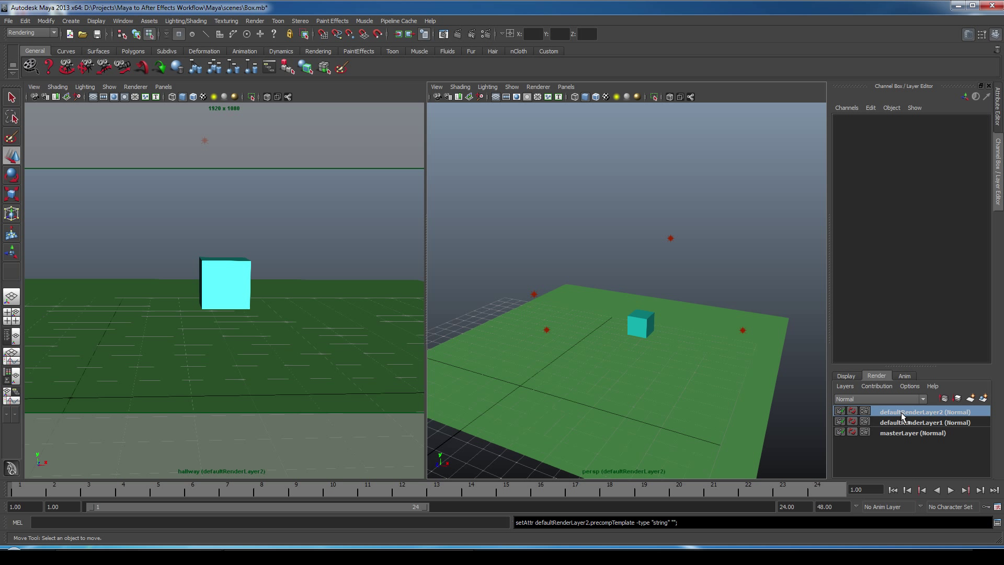
# - Rename the two new render layers Beauty and Shadows
pyautogui.doubleClick(901, 413)
pyautogui.write('Beauty')
pyautogui.press('Return')
pyautogui.doubleClick(901, 422)
pyautogui.write('Shadows')
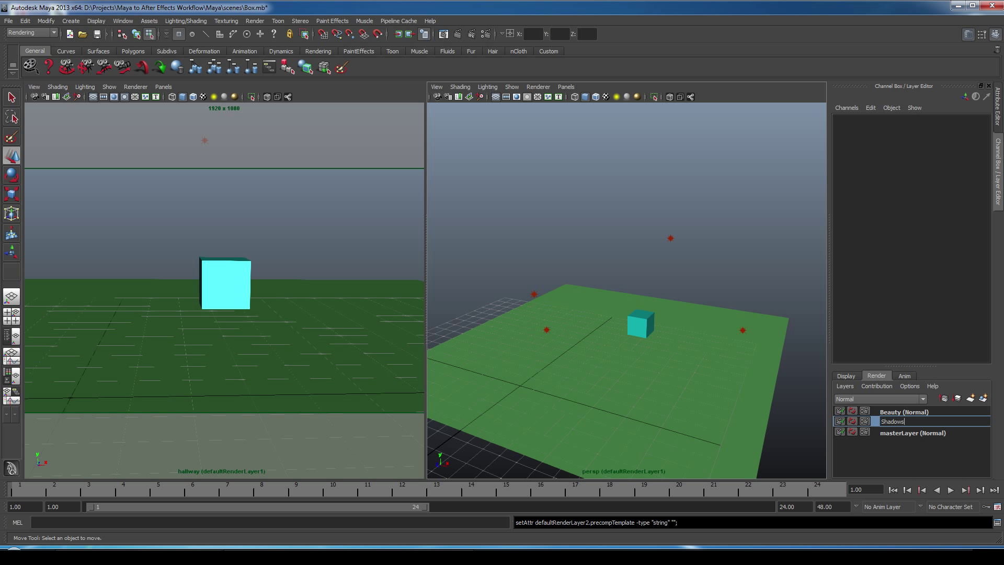
pyautogui.press('Return')
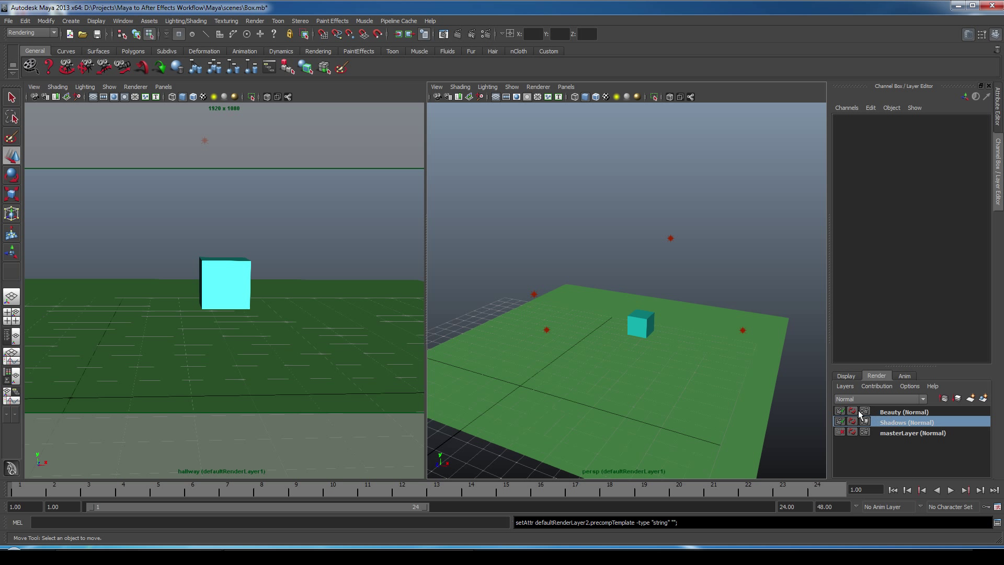
# - Make Beauty current and remove the ground plane from the Beauty layer
pyautogui.click(890, 413)
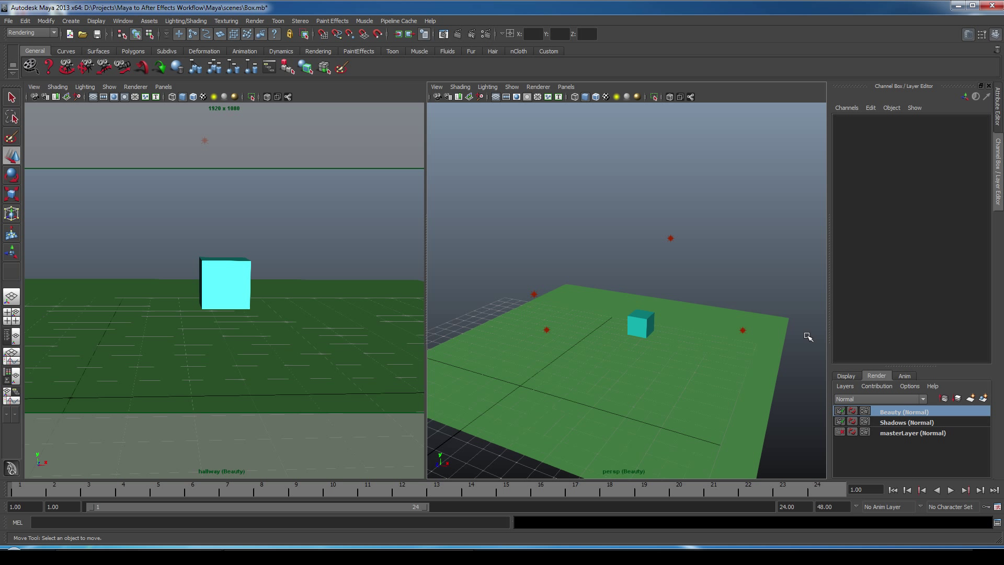
pyautogui.click(773, 316)
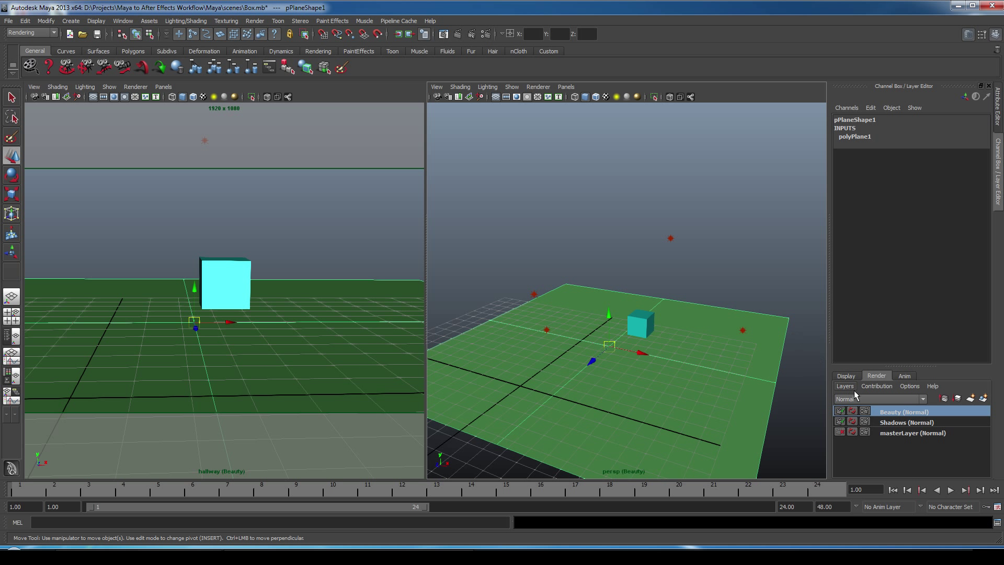
pyautogui.rightClick(897, 416)
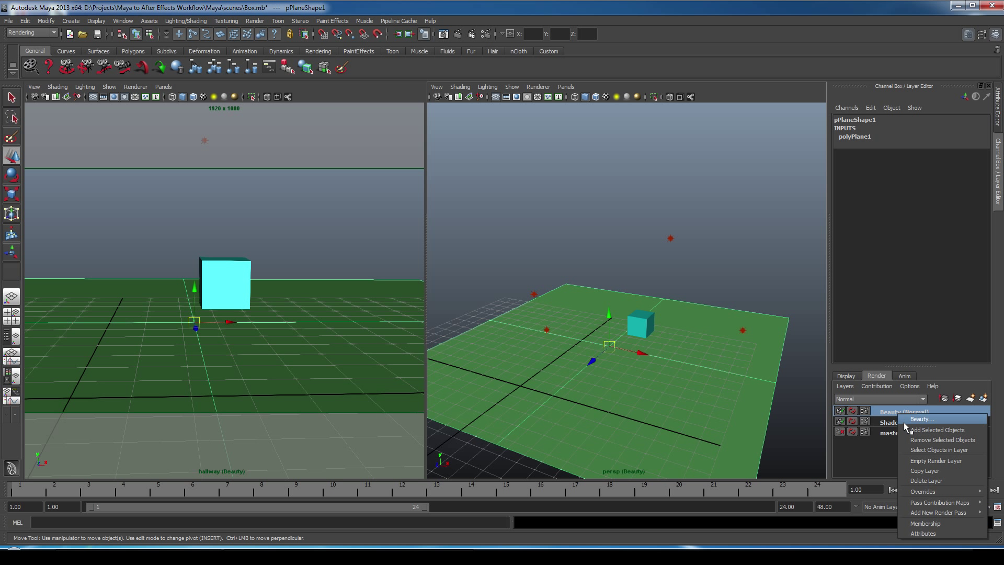
pyautogui.click(916, 440)
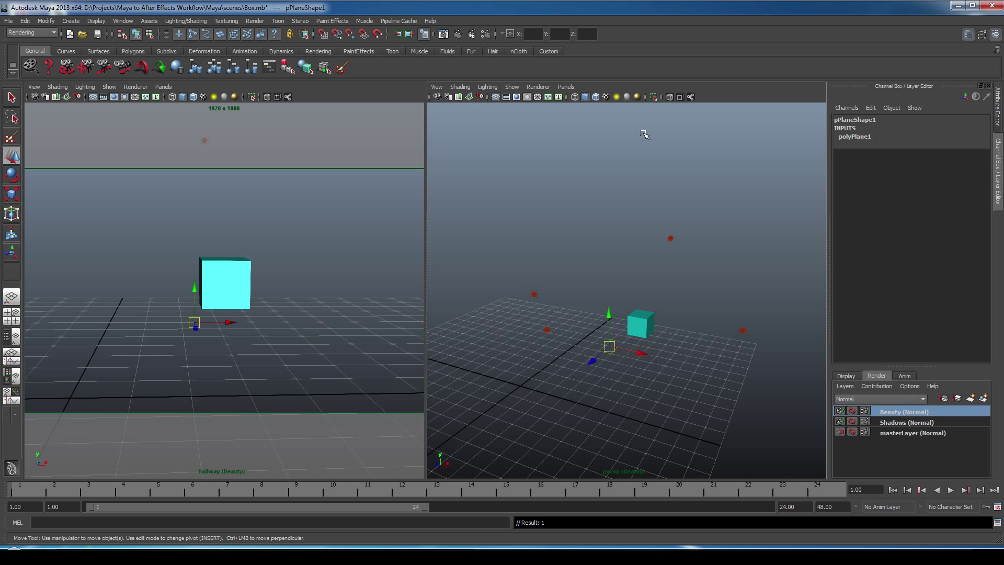
# - Create Beauty, Opacity and Shadow render passes in the Render Settings Passes tab
pyautogui.click(485, 35)
pyautogui.moveTo(486, 62); pyautogui.dragTo(297, 64)
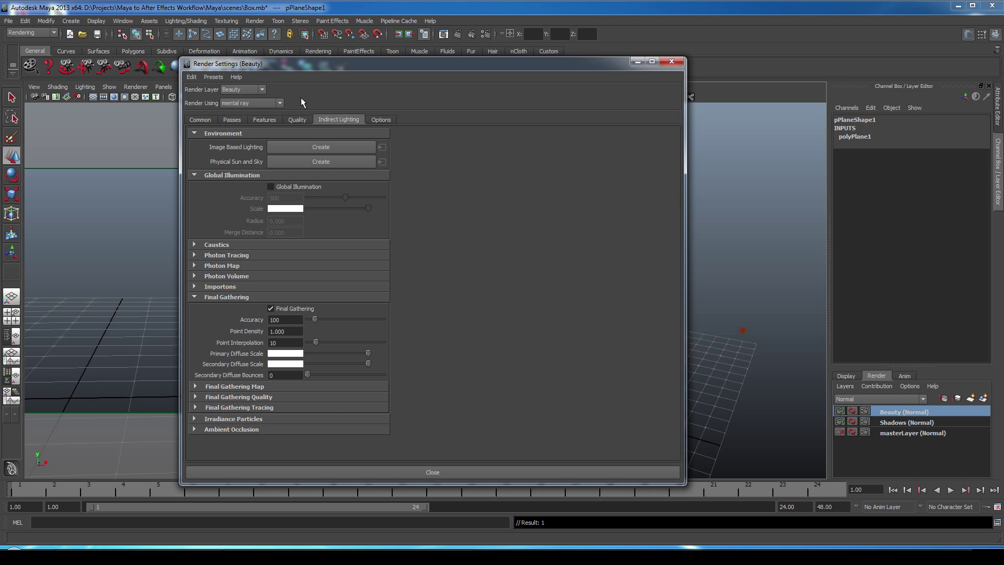
pyautogui.click(232, 119)
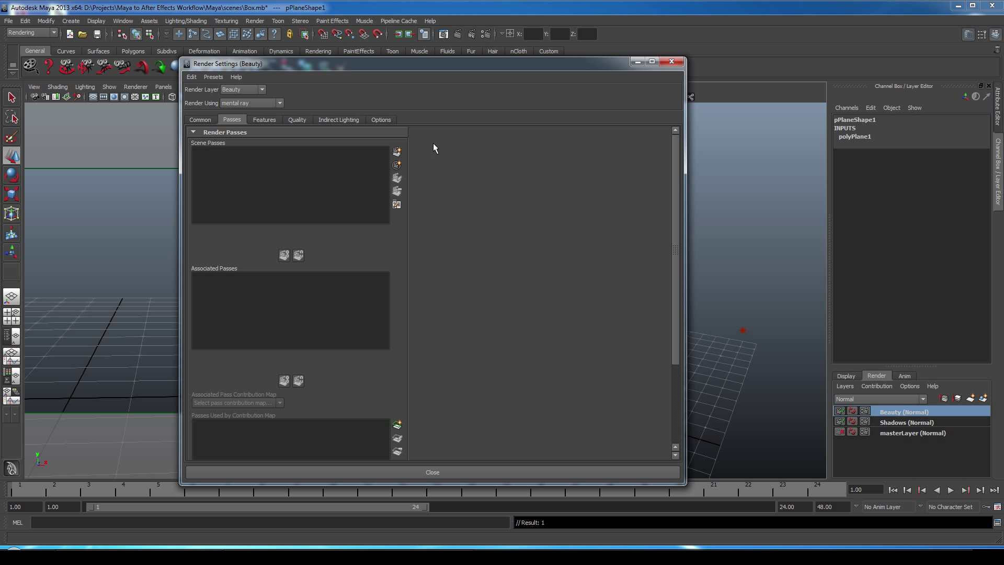
pyautogui.click(399, 152)
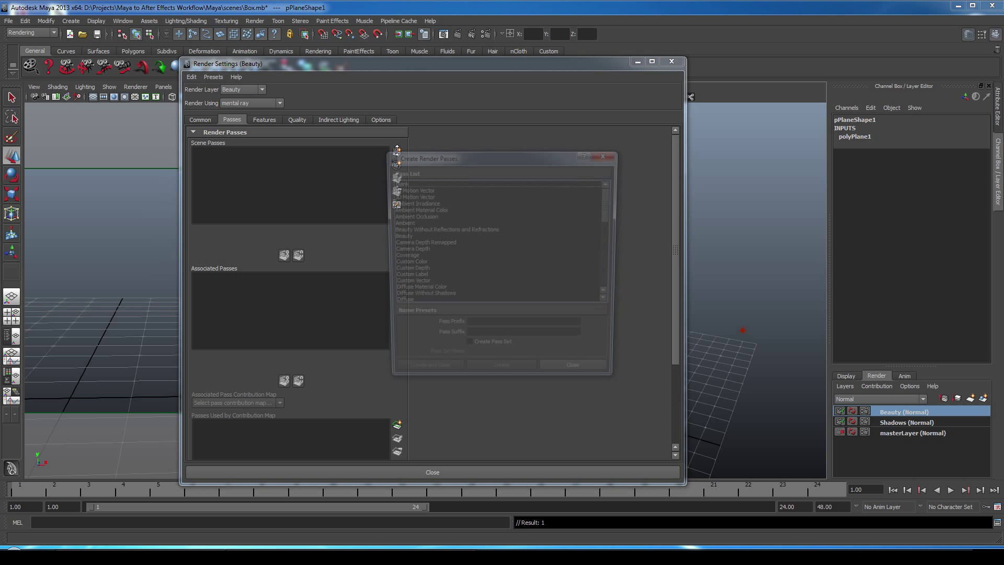
pyautogui.click(401, 238)
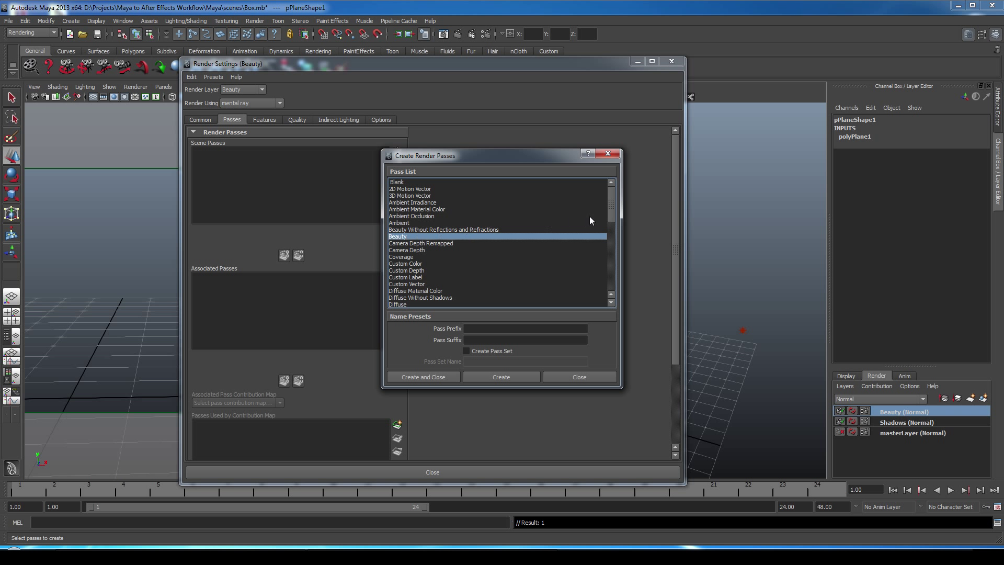
pyautogui.moveTo(610, 216); pyautogui.dragTo(601, 247)
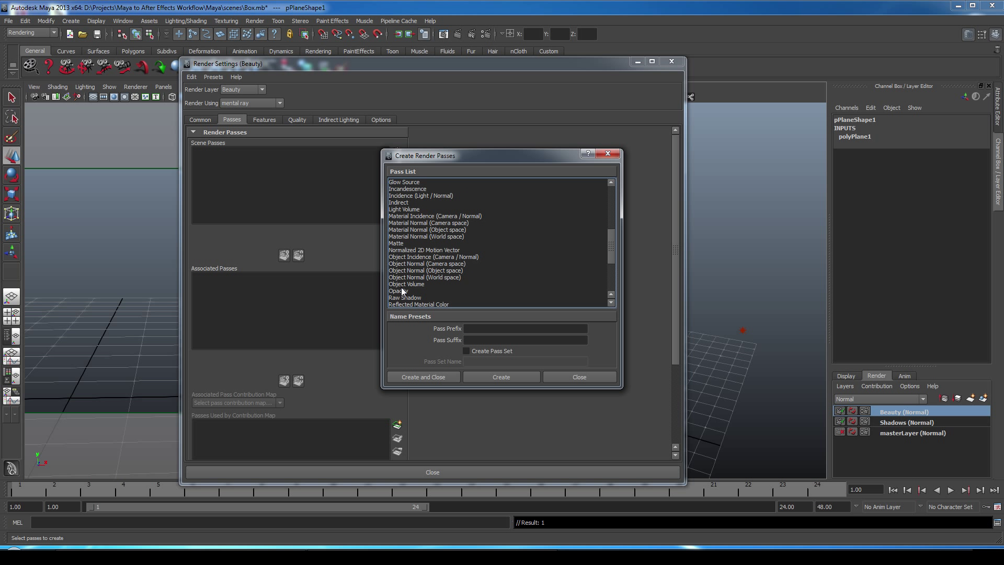
pyautogui.click(400, 290)
pyautogui.scroll(-5, 473, 265)
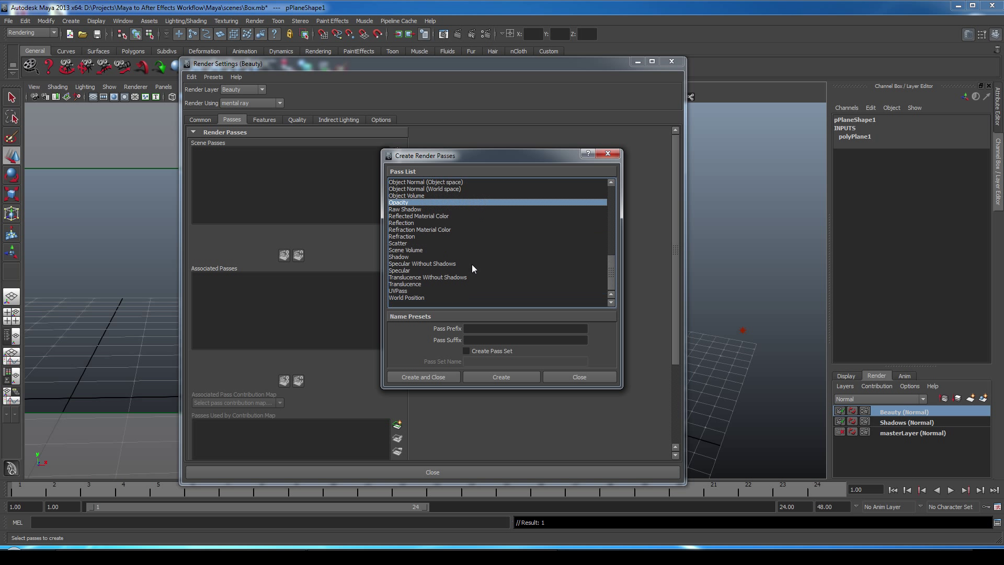
pyautogui.keyDown('ctrl'); pyautogui.click(398, 257); pyautogui.keyUp('ctrl')
pyautogui.click(421, 378)
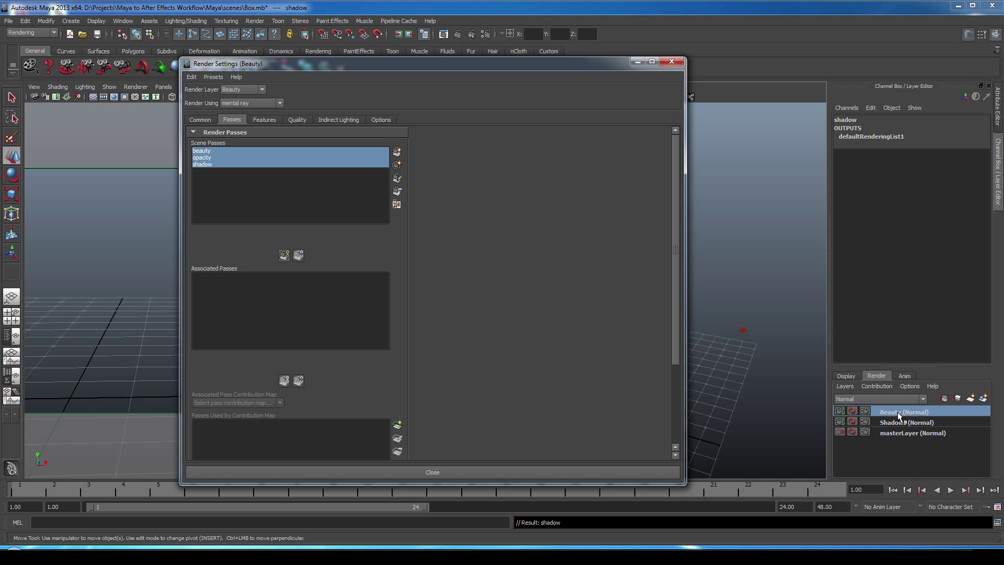
# - Associate the beauty and opacity passes with the Beauty layer, and shadow with Shadows
pyautogui.click(203, 152)
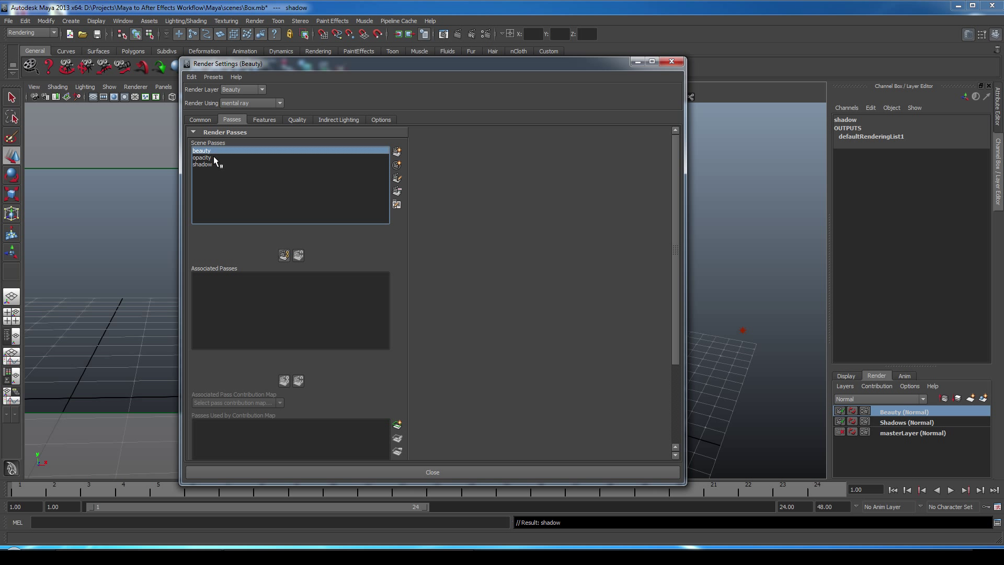
pyautogui.keyDown('ctrl'); pyautogui.click(204, 158); pyautogui.keyUp('ctrl')
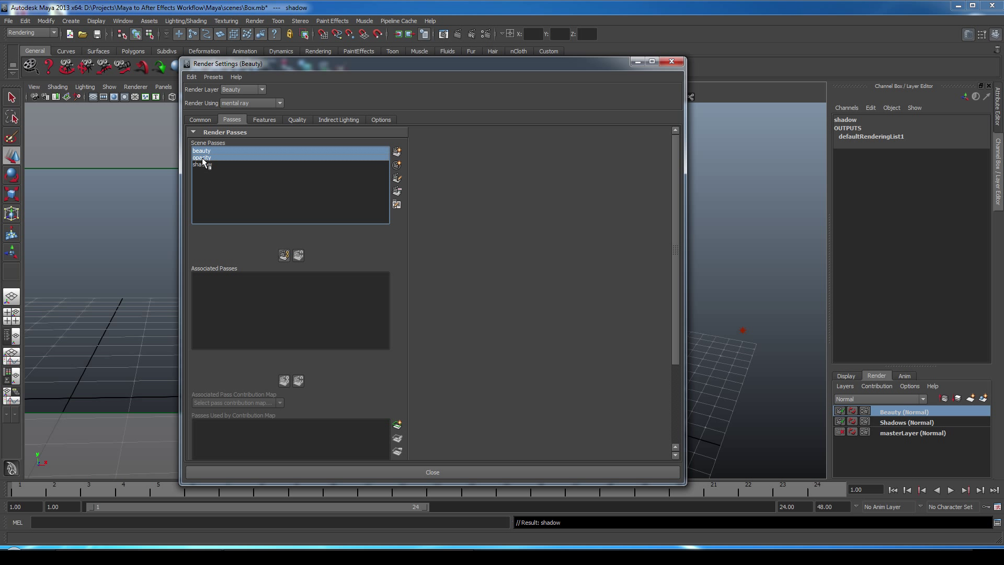
pyautogui.click(284, 255)
pyautogui.click(885, 421)
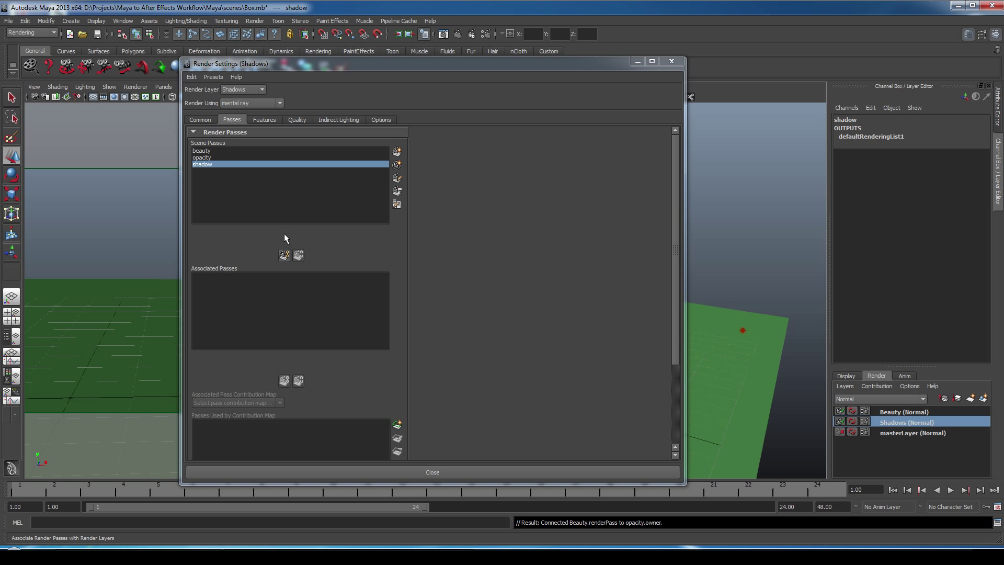
pyautogui.click(284, 255)
pyautogui.click(872, 412)
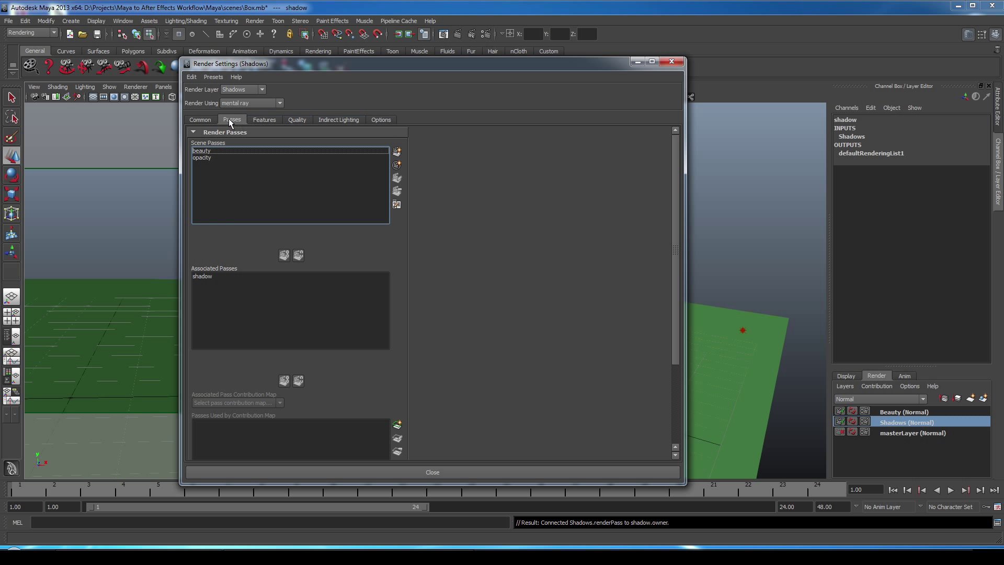
# - Set the output file prefix to 'box', format to OpenEXR, and numbering to name.#.ext
pyautogui.click(200, 119)
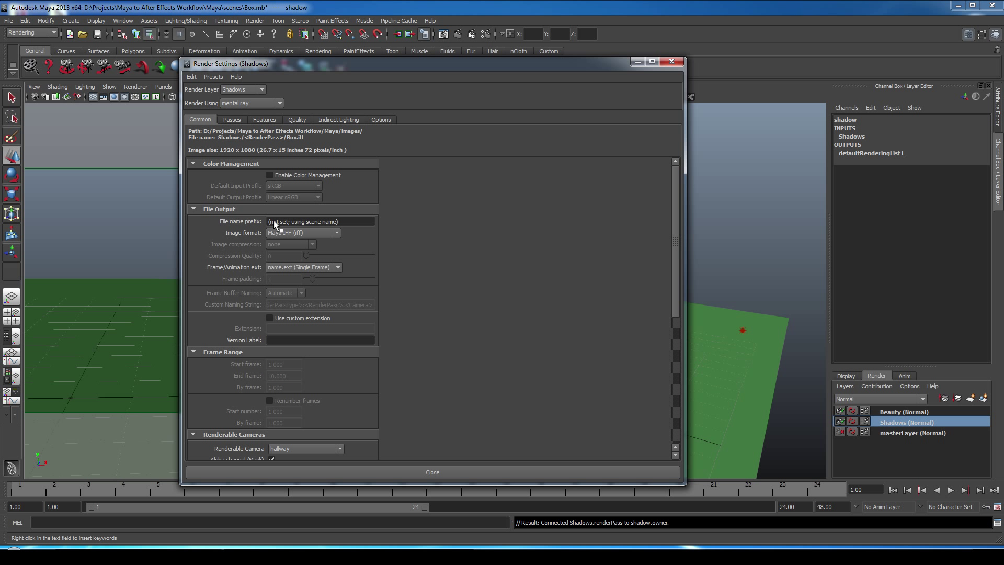
pyautogui.click(357, 223)
pyautogui.write('box')
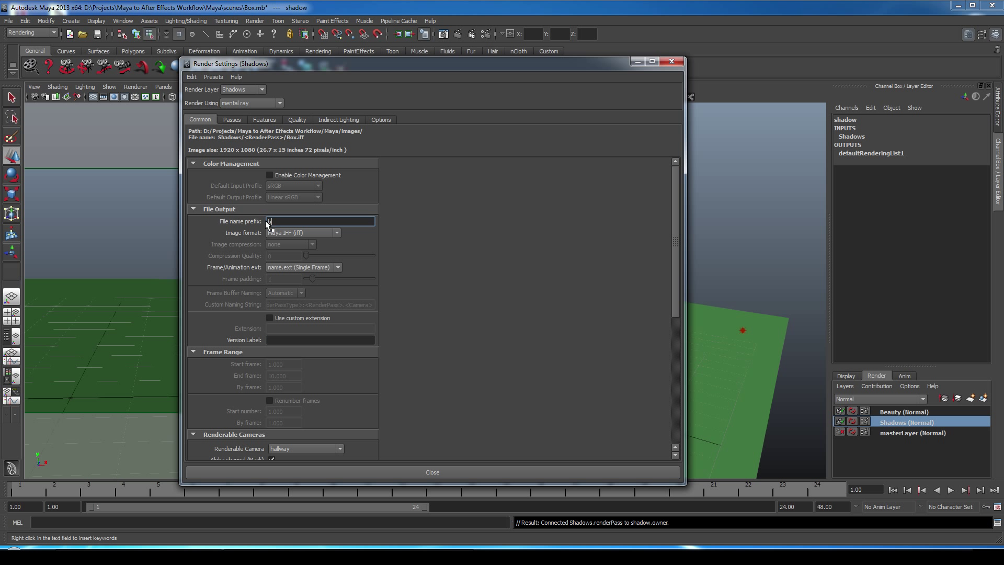
pyautogui.click(304, 233)
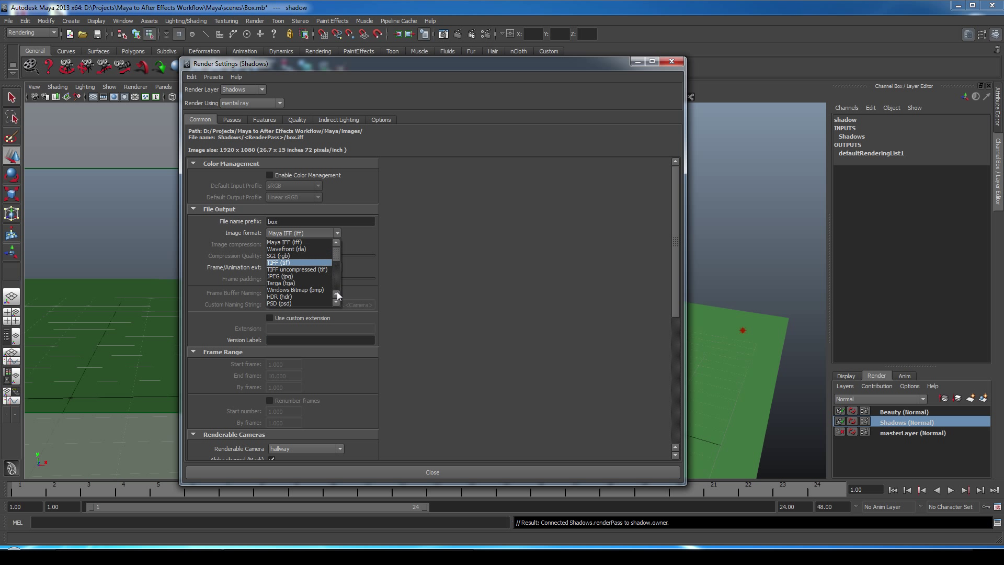
pyautogui.click(338, 303)
pyautogui.click(322, 242)
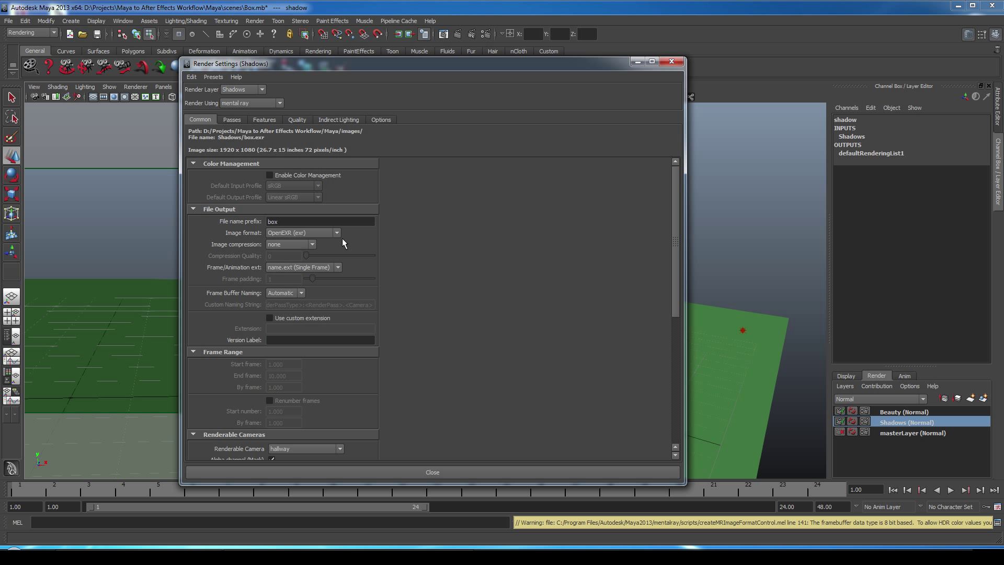
pyautogui.click(323, 268)
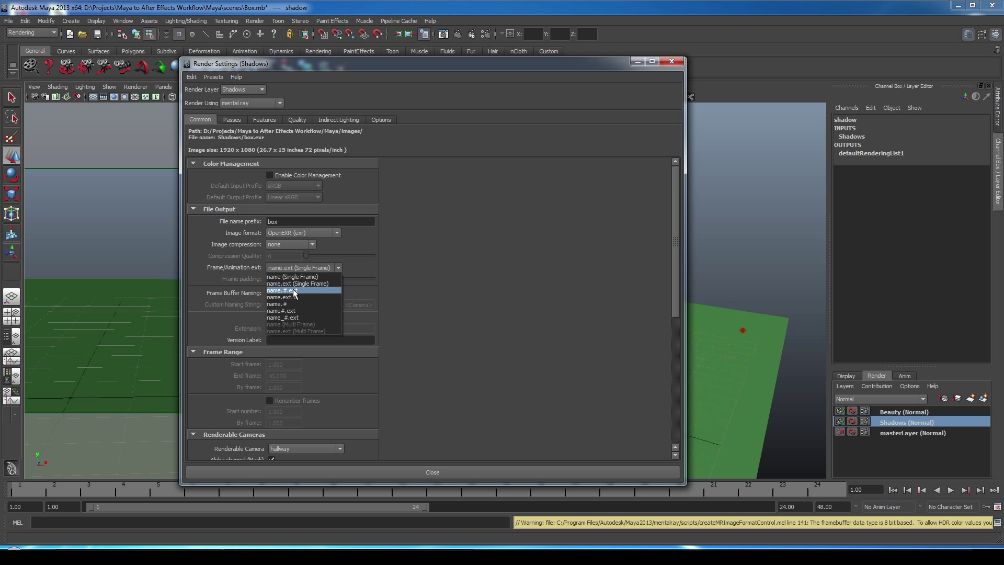
pyautogui.click(301, 290)
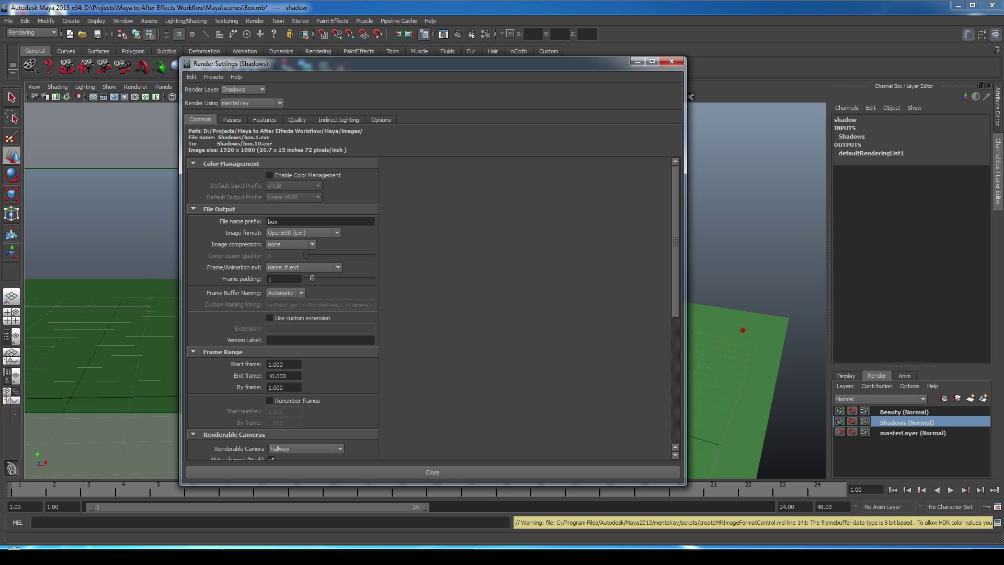
# - Set the End frame to 180
pyautogui.moveTo(299, 376); pyautogui.dragTo(248, 379)
pyautogui.write('180')
pyautogui.press('Return')
pyautogui.scroll(-4, 247, 379)
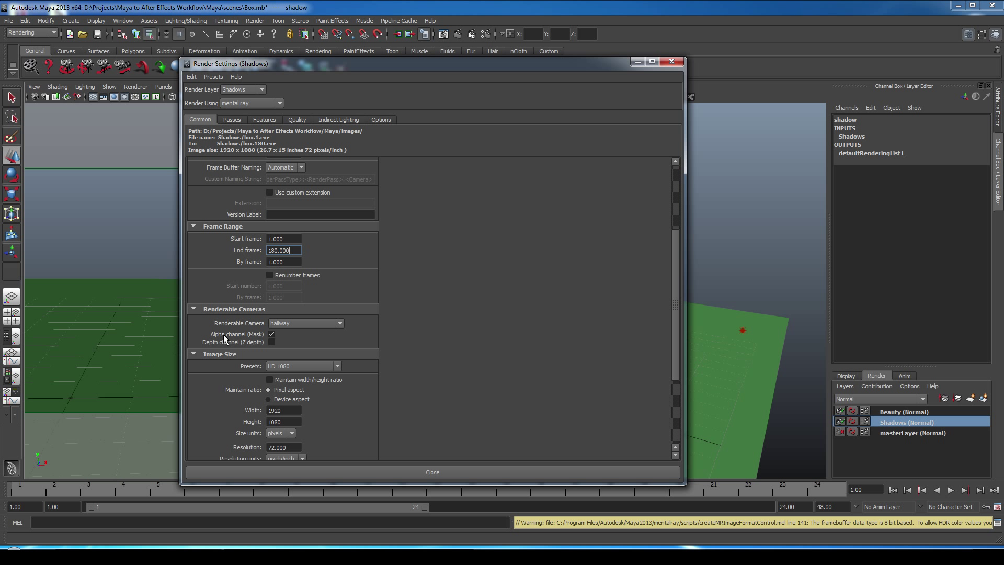
pyautogui.scroll(-4, 448, 296)
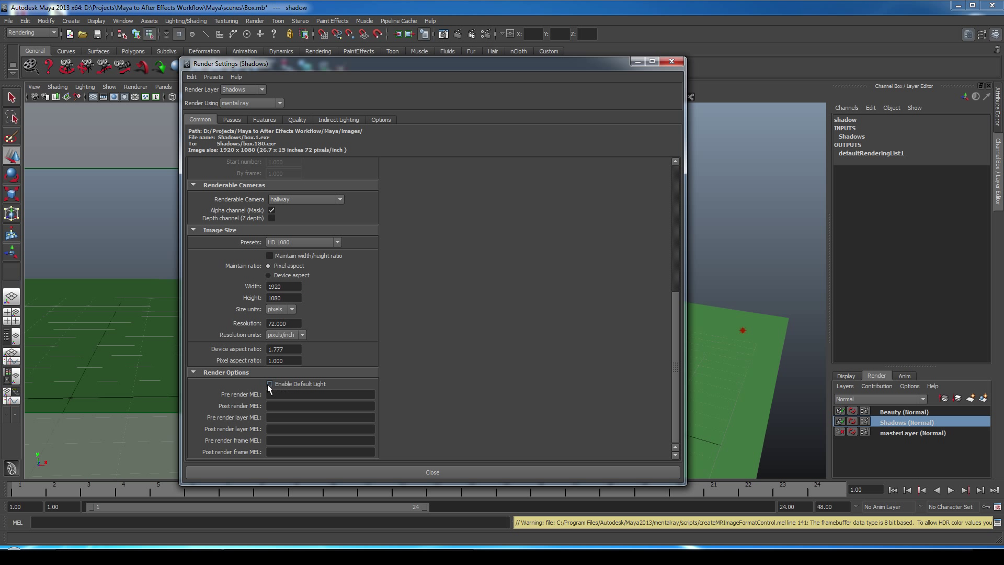
# - Apply the Production quality preset
pyautogui.click(309, 119)
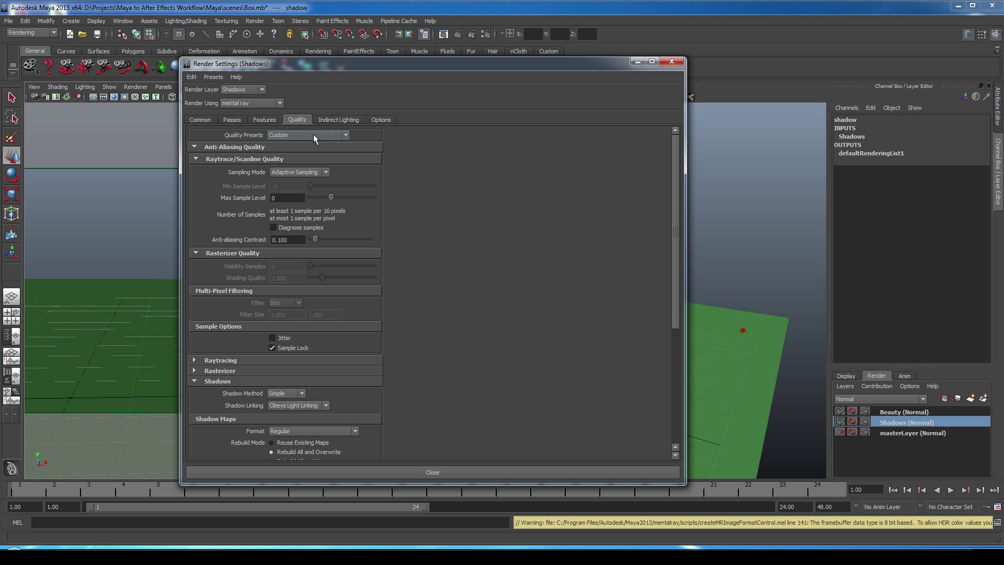
pyautogui.click(310, 134)
pyautogui.scroll(-3, 344, 170)
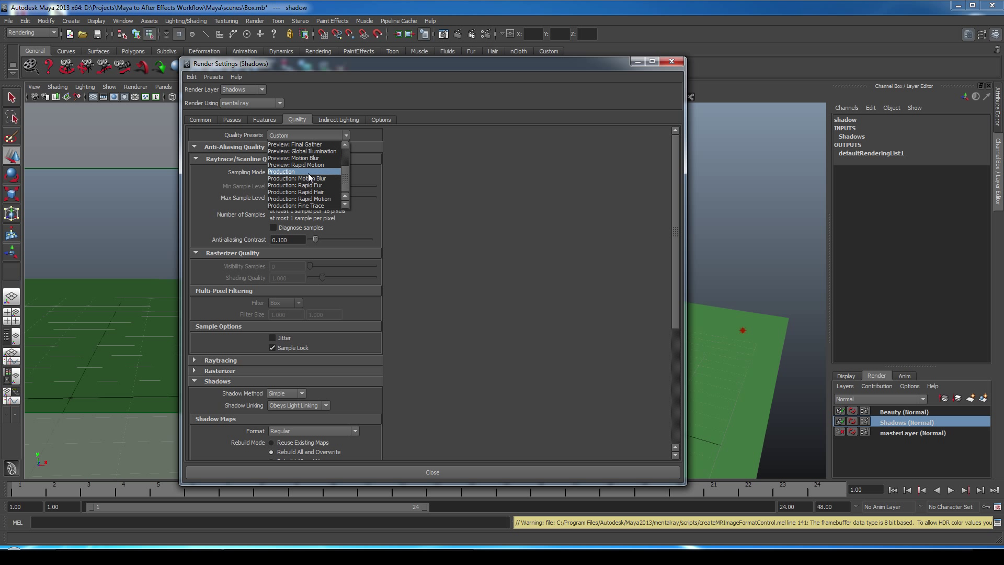
pyautogui.click(308, 173)
pyautogui.click(336, 120)
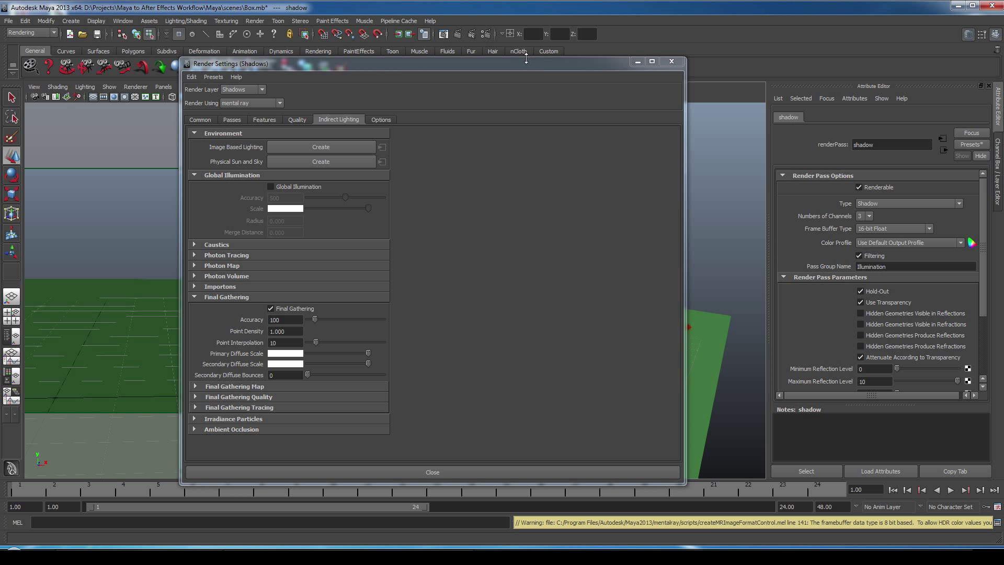
# - Batch render the Beauty and Shadows EXR frames from the Rendering menu set, watching the Script Editor log
pyautogui.click(638, 62)
pyautogui.click(32, 33)
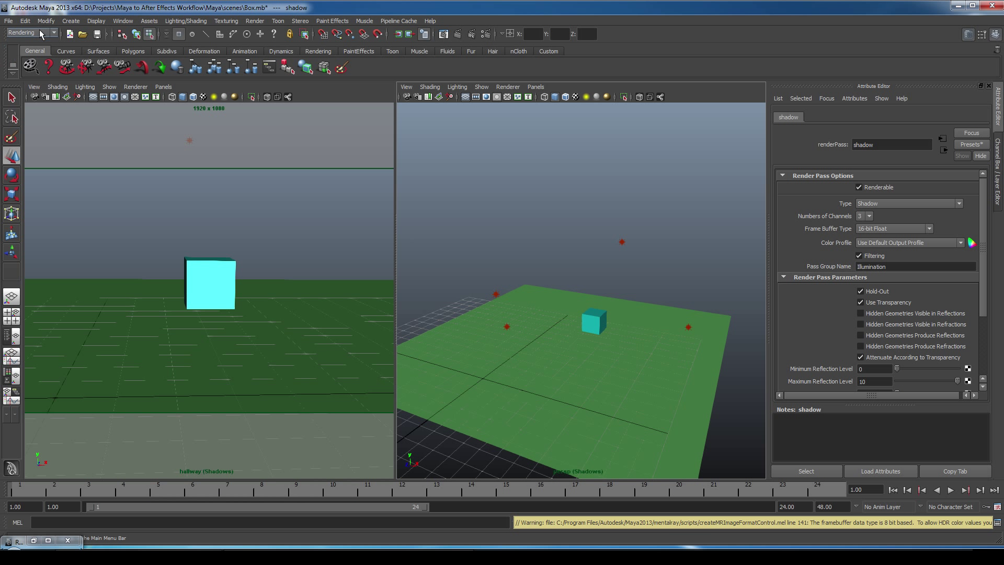
pyautogui.click(25, 70)
pyautogui.click(253, 21)
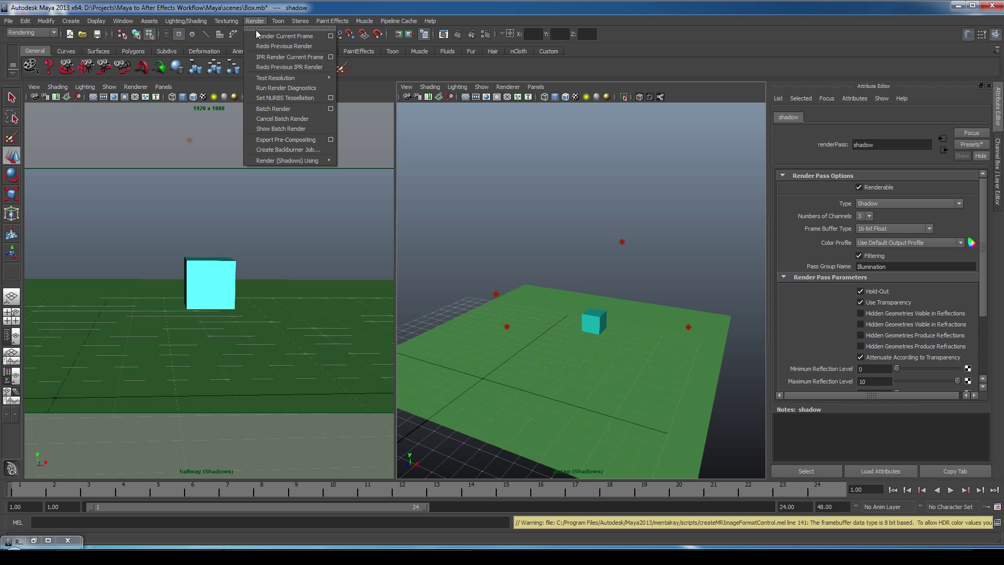
pyautogui.click(268, 107)
pyautogui.click(997, 522)
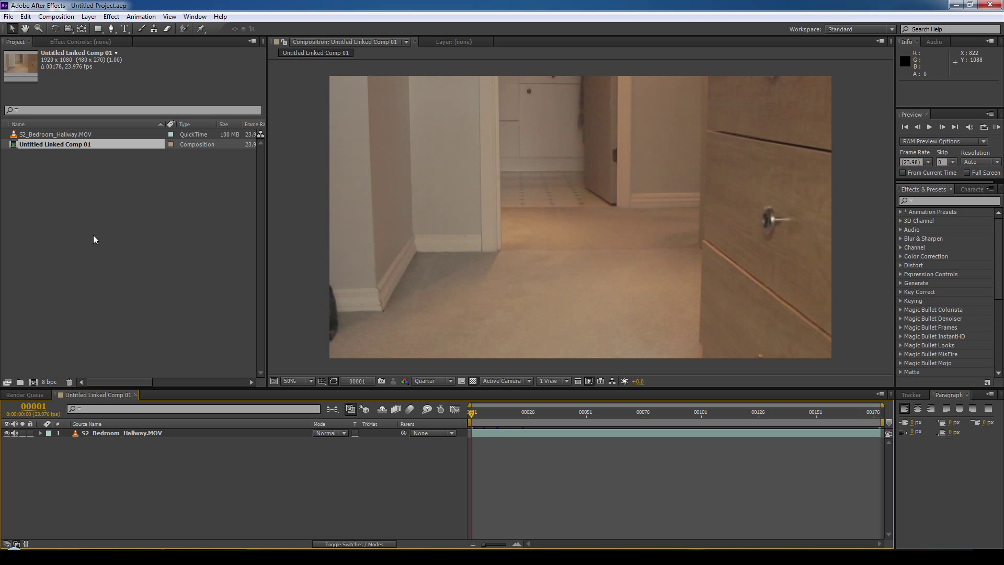
# - Import the box.[1-180].exr sequence and rename it 'beauty'
pyautogui.doubleClick(94, 239)
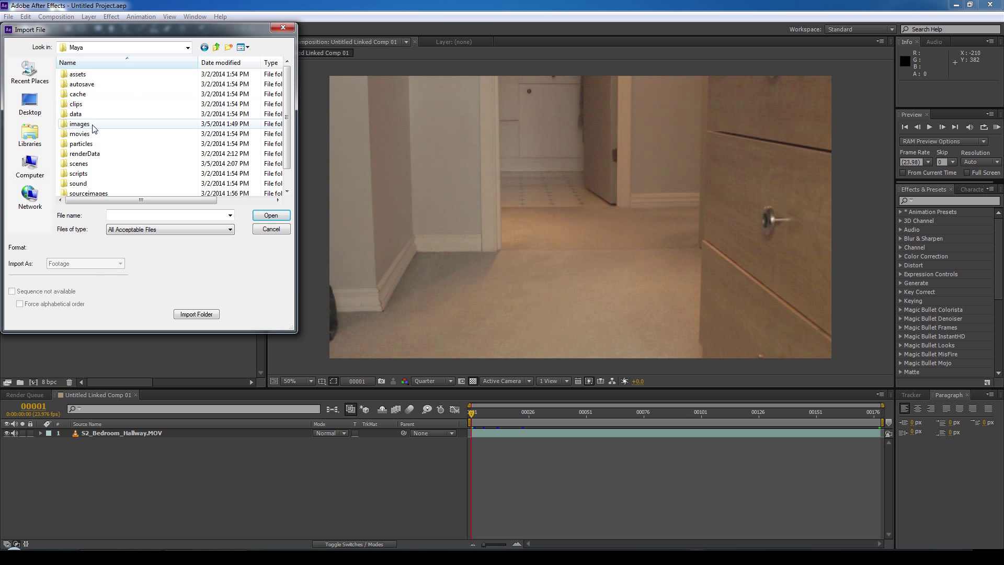
pyautogui.doubleClick(92, 130)
pyautogui.doubleClick(89, 95)
pyautogui.rightClick(53, 137)
pyautogui.click(88, 268)
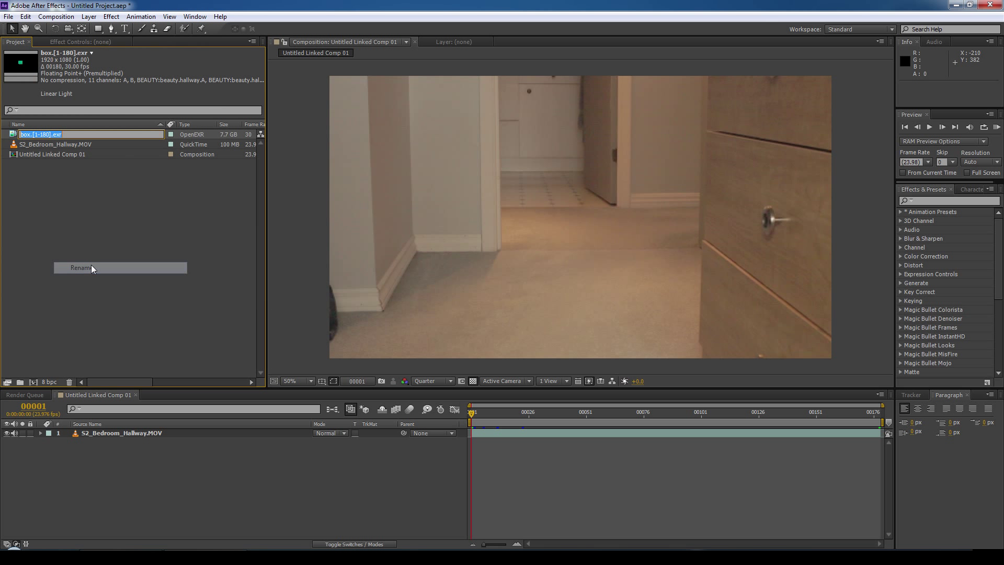
pyautogui.write('beauty')
pyautogui.press('Return')
# - Import the shadow EXR sequence from the Shadows folder and rename it 'shadows'
pyautogui.rightClick(96, 242)
pyautogui.click(238, 243)
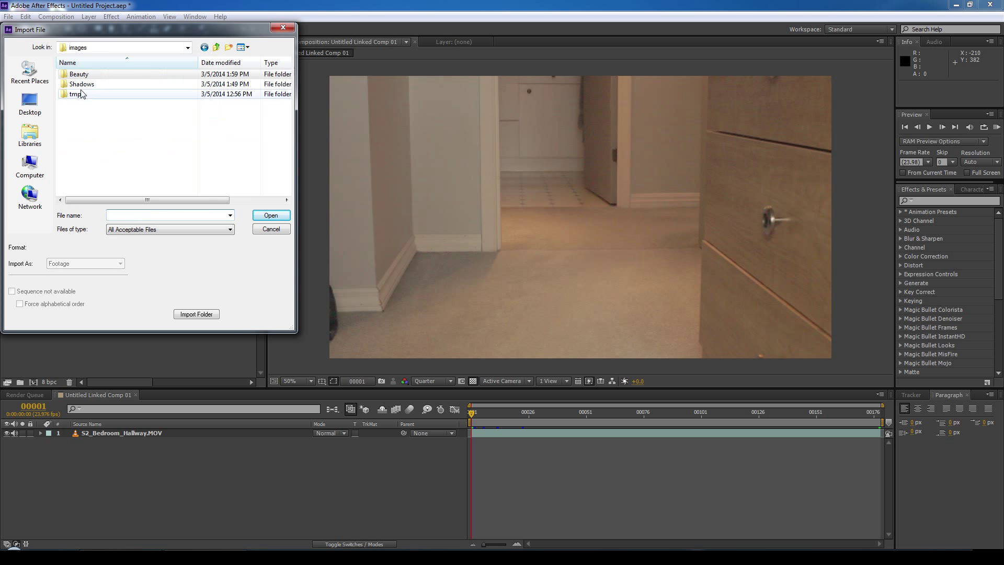
pyautogui.doubleClick(74, 94)
pyautogui.doubleClick(78, 68)
pyautogui.rightClick(55, 144)
pyautogui.click(89, 275)
pyautogui.write('shadows')
pyautogui.press('Return')
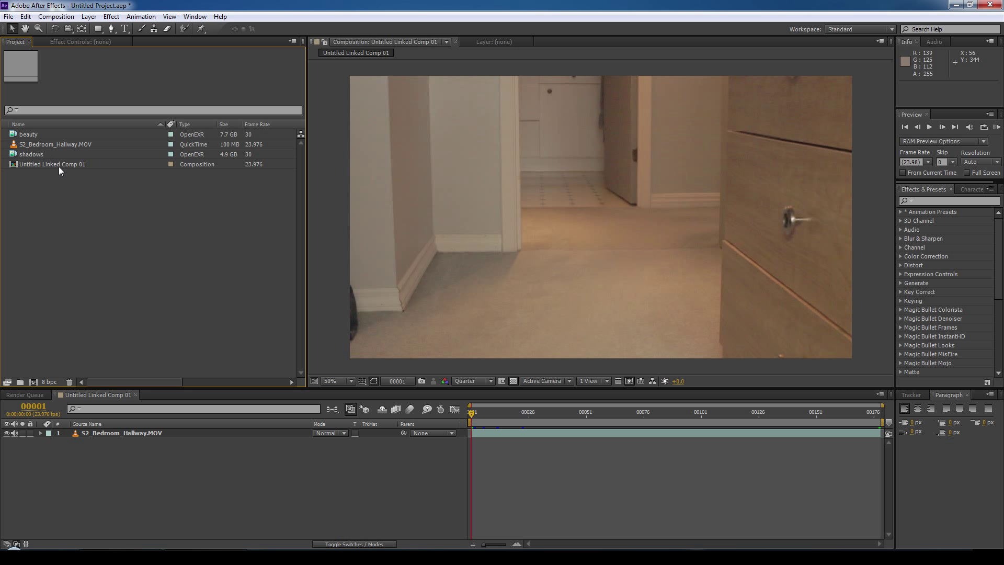
# - Interpret the beauty footage at 23.976 fps
pyautogui.click(24, 136)
pyautogui.rightClick(24, 136)
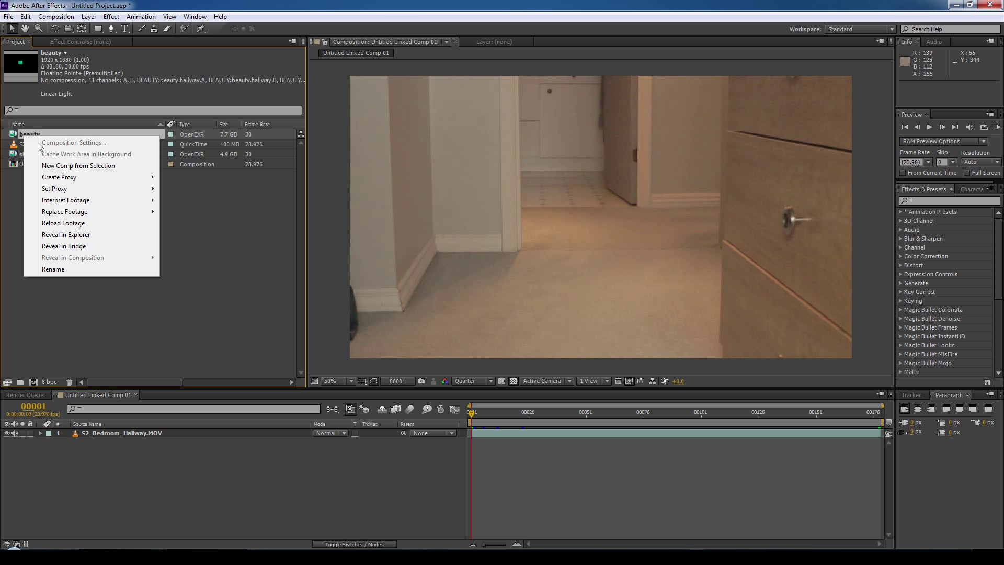
pyautogui.moveTo(78, 201)
pyautogui.click(177, 200)
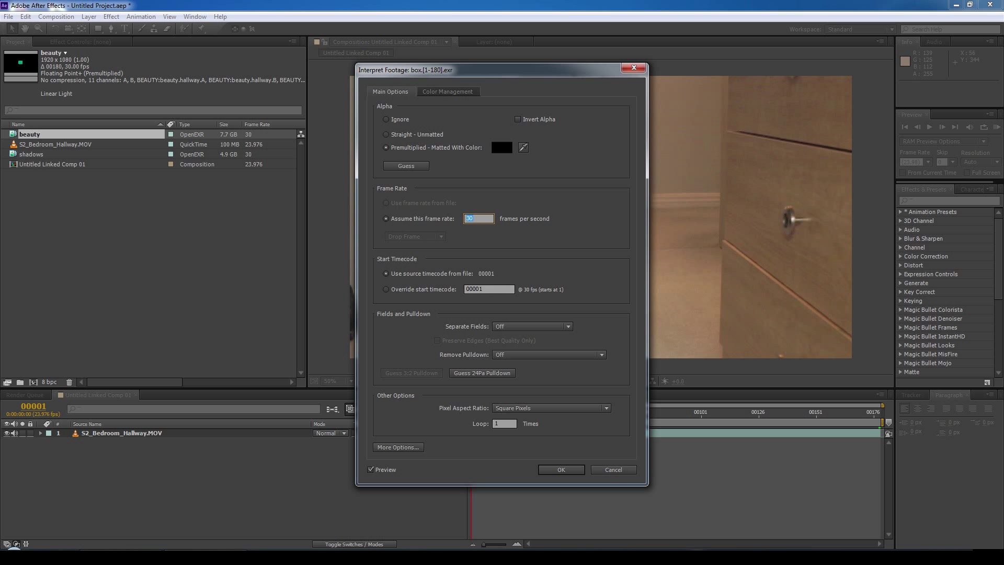
pyautogui.click(561, 469)
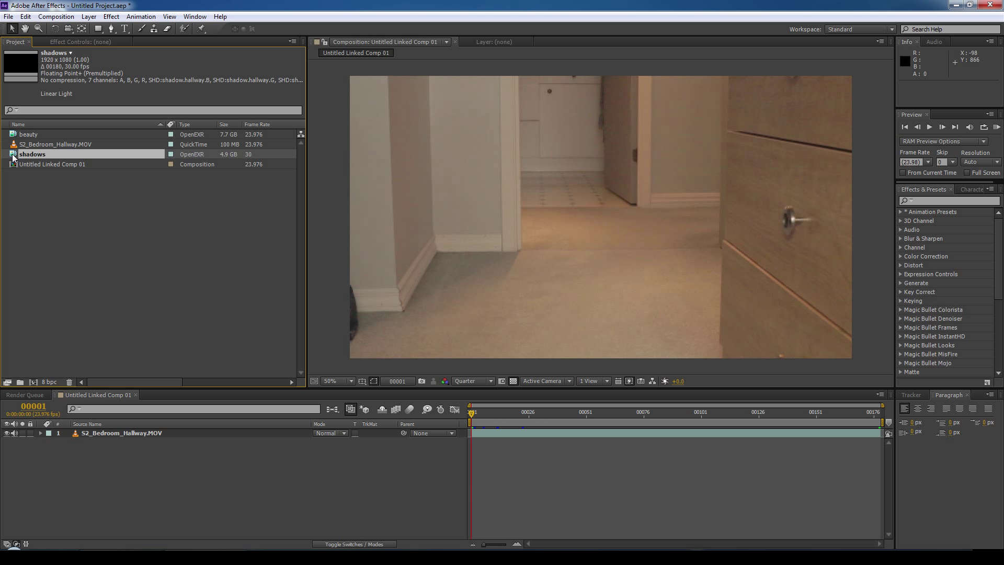
# - Interpret the shadows footage at 23.976 fps as well
pyautogui.rightClick(14, 155)
pyautogui.moveTo(78, 218)
pyautogui.click(178, 218)
pyautogui.write('23.976')
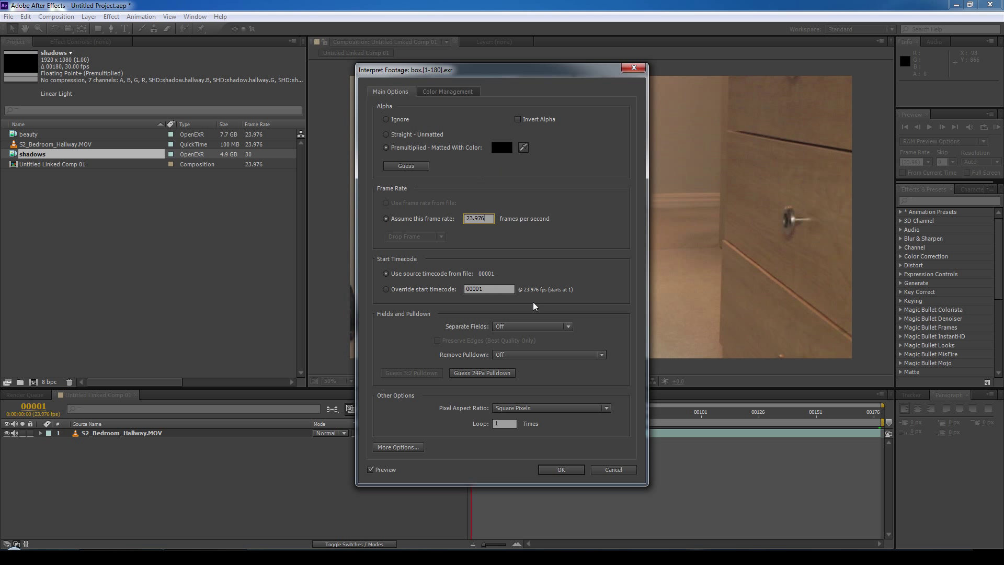
pyautogui.press('Return')
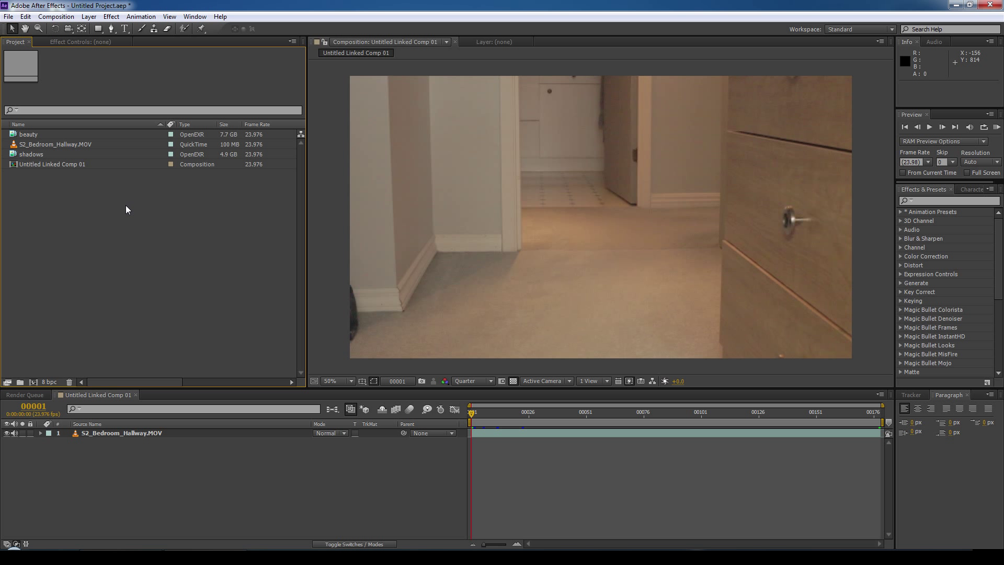
# - Create ProEXR layer comps for beauty and shadows, then expand the beauty folder to the be assemble comp
pyautogui.click(24, 136)
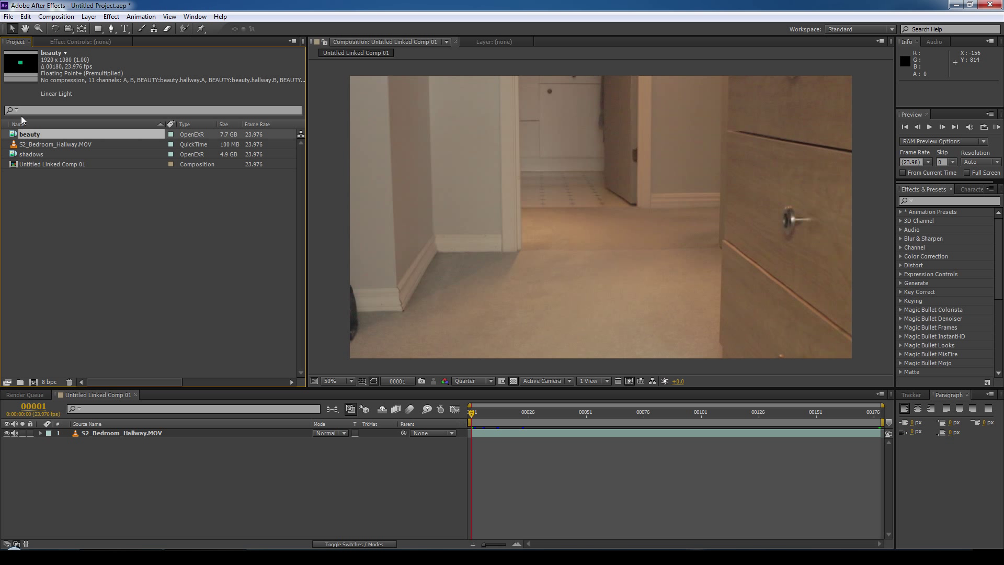
pyautogui.click(8, 16)
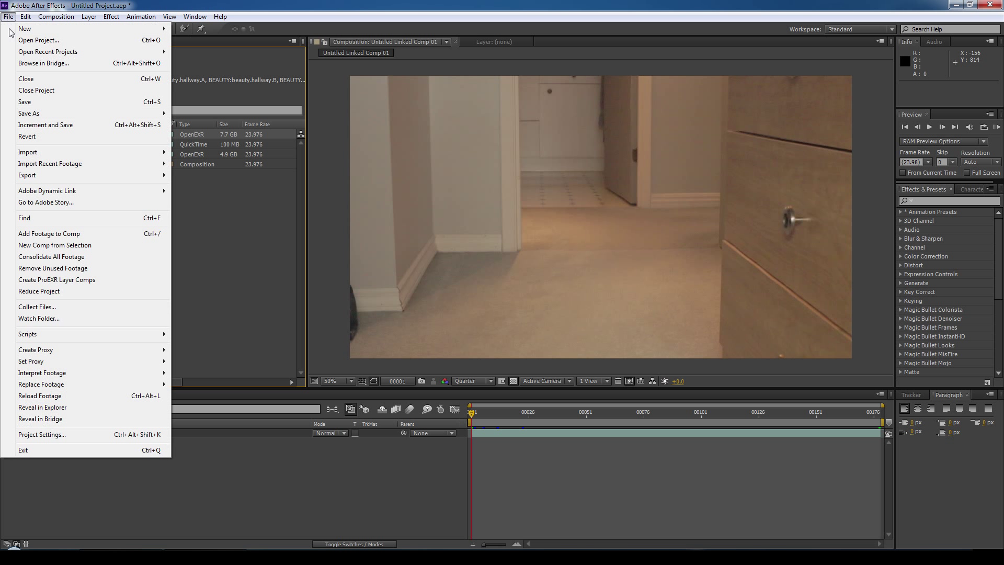
pyautogui.click(73, 283)
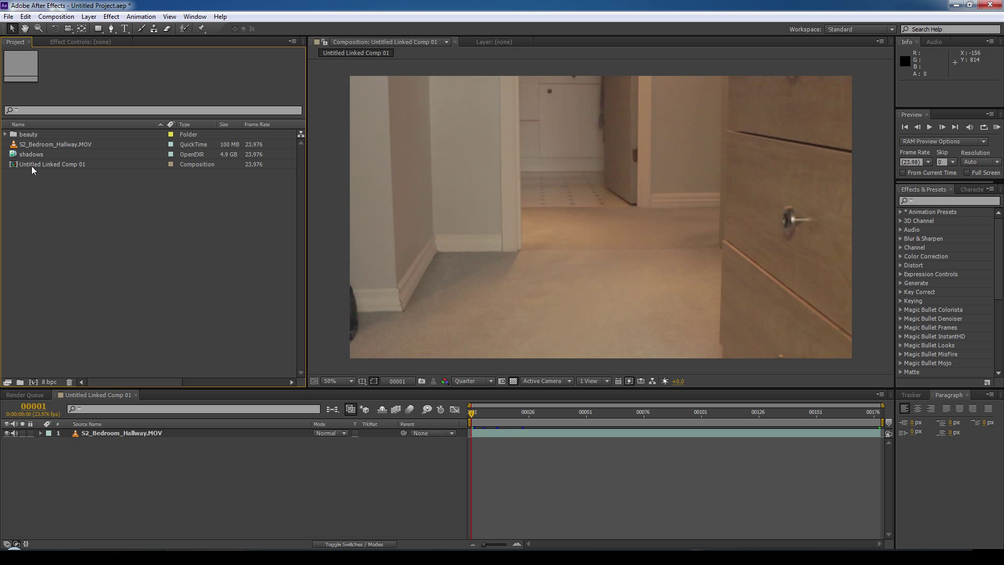
pyautogui.click(9, 17)
pyautogui.click(73, 282)
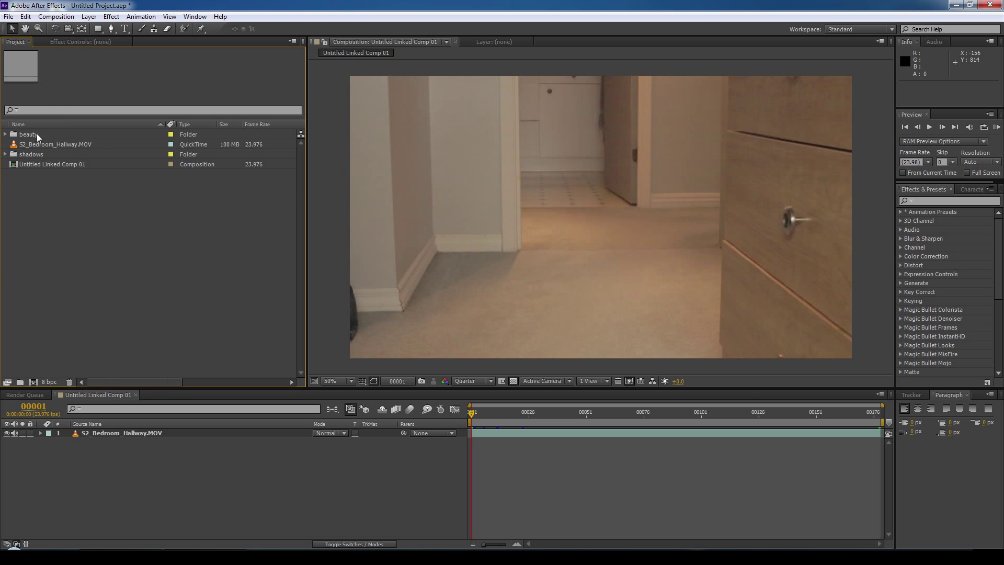
pyautogui.click(5, 135)
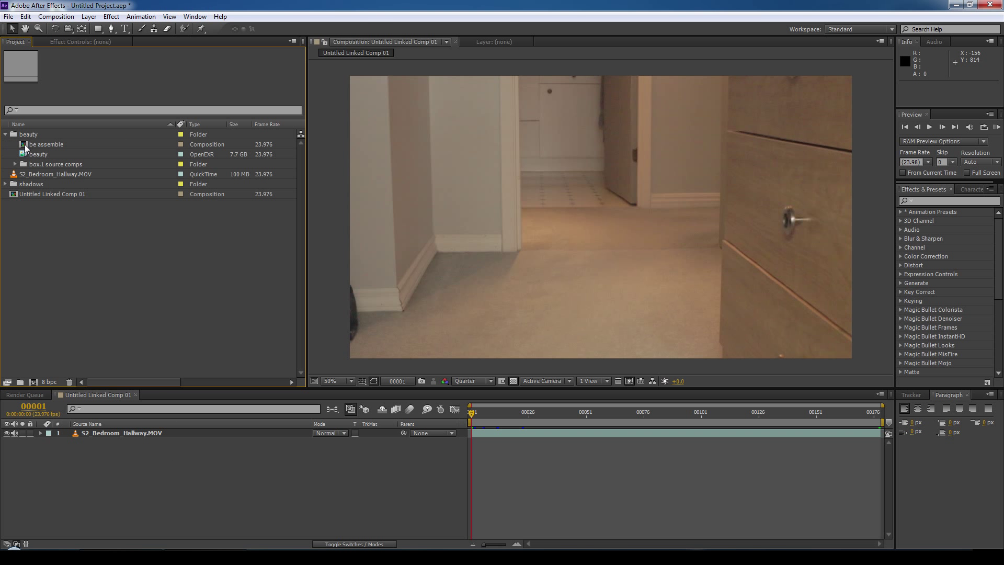
pyautogui.click(26, 144)
# - In be assemble, hide the RGBA and OPACTY layers and paste the beauty layer into Untitled Linked Comp 01
pyautogui.doubleClick(48, 145)
pyautogui.click(125, 460)
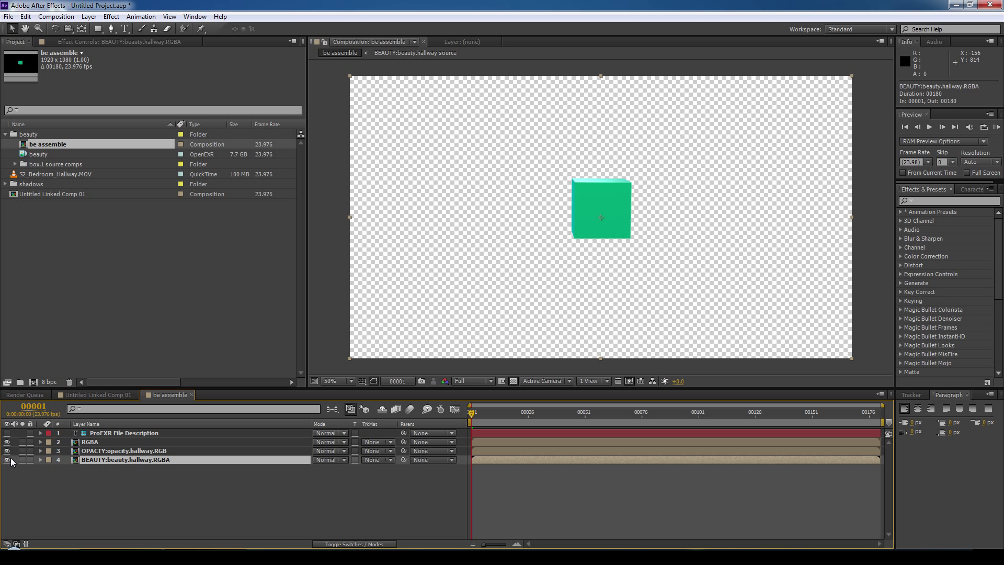
pyautogui.moveTo(7, 450); pyautogui.dragTo(7, 442)
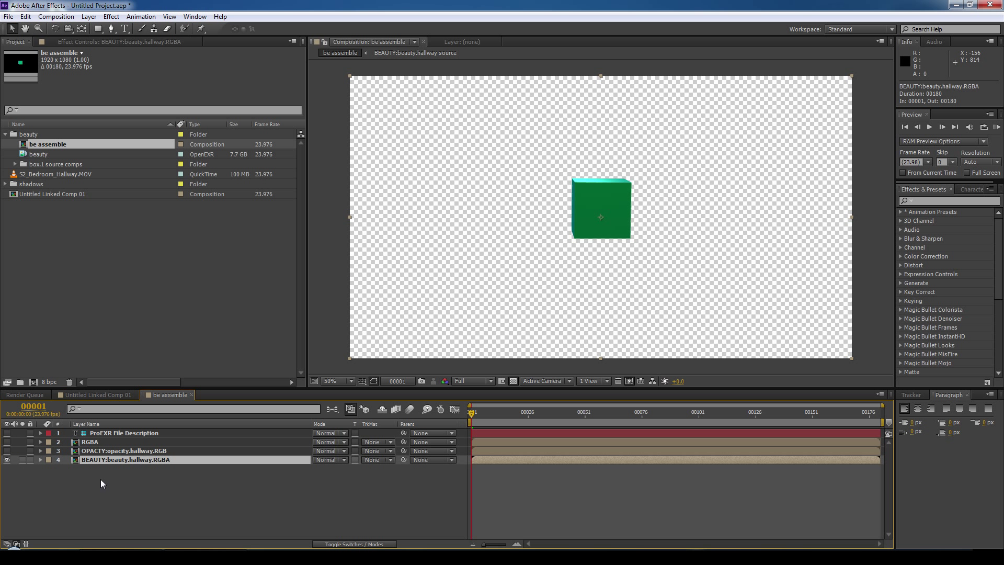
pyautogui.hotkey('ctrl', 'c')
pyautogui.click(98, 394)
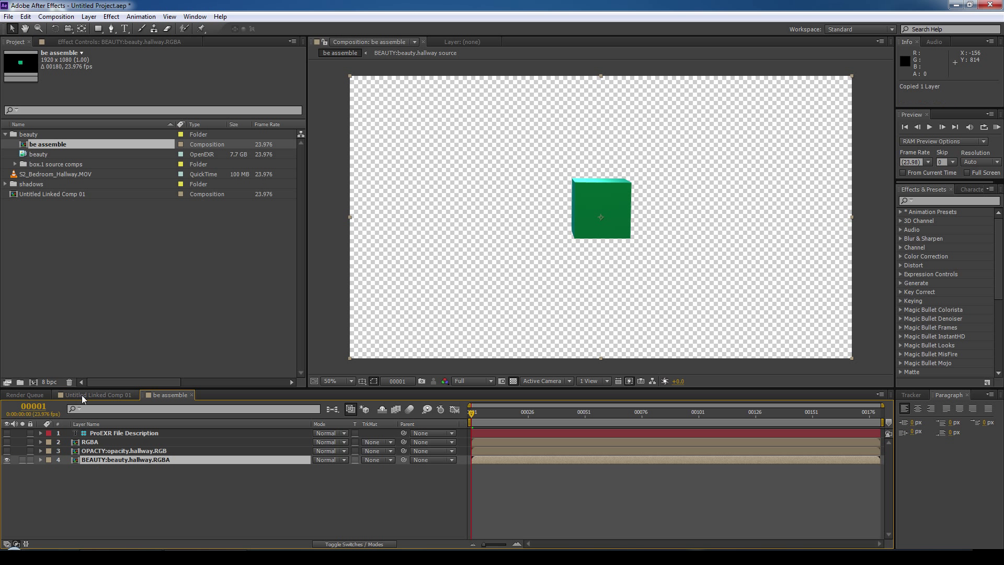
pyautogui.hotkey('ctrl', 'v')
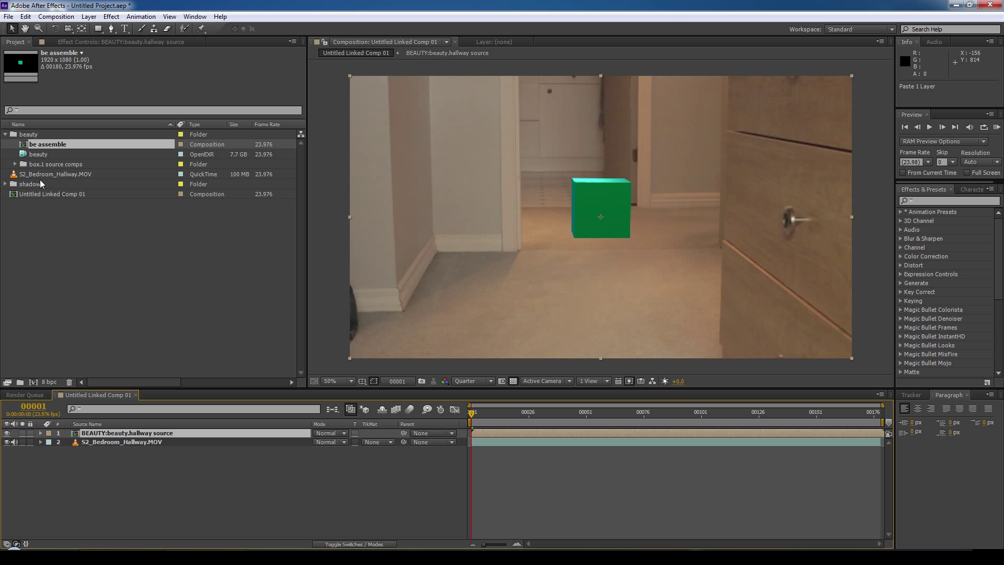
# - Inspect the SHD:shadow.hallway.RGB layer in the sha assemble comp, then reopen be assemble
pyautogui.click(7, 184)
pyautogui.doubleClick(49, 204)
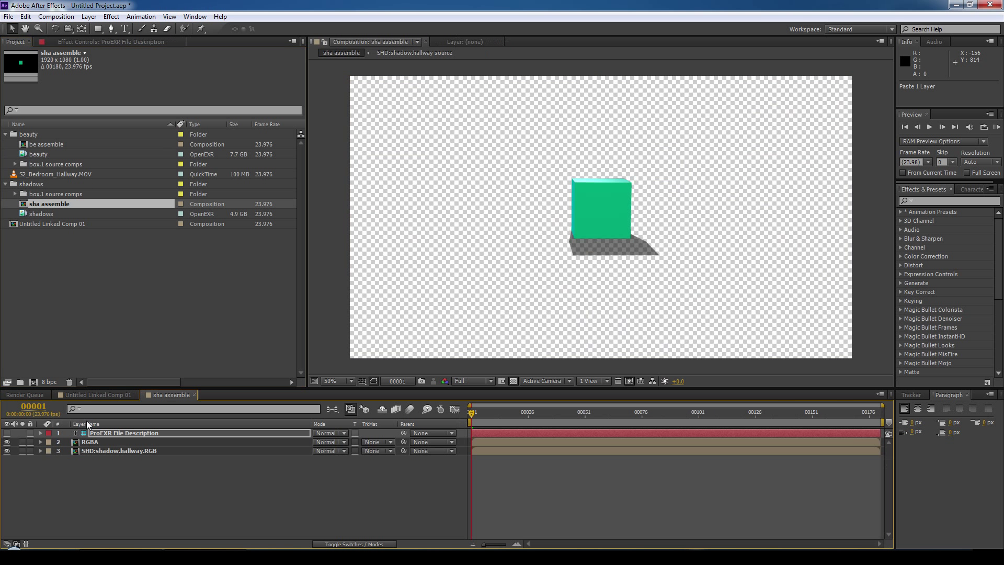
pyautogui.click(119, 450)
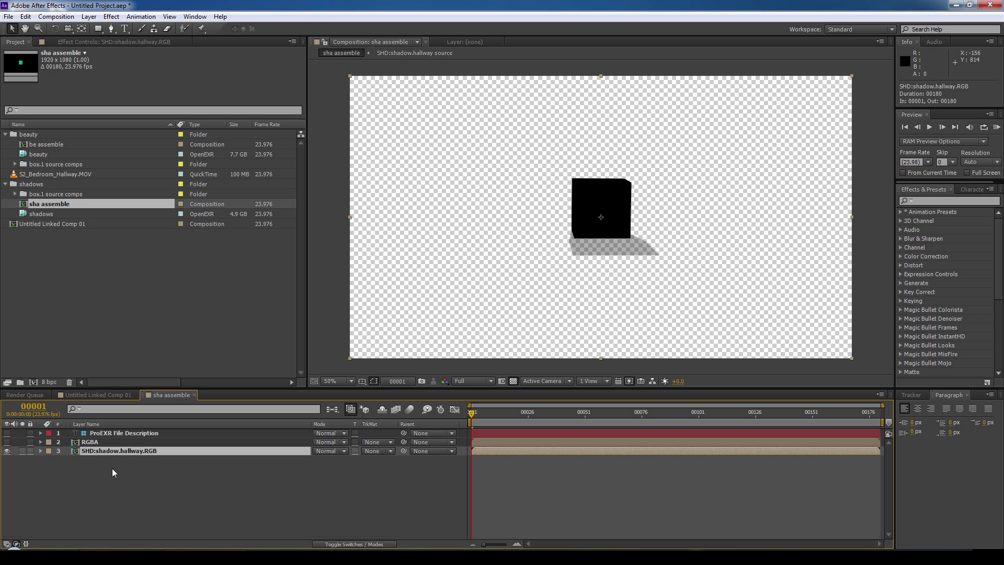
pyautogui.click(194, 394)
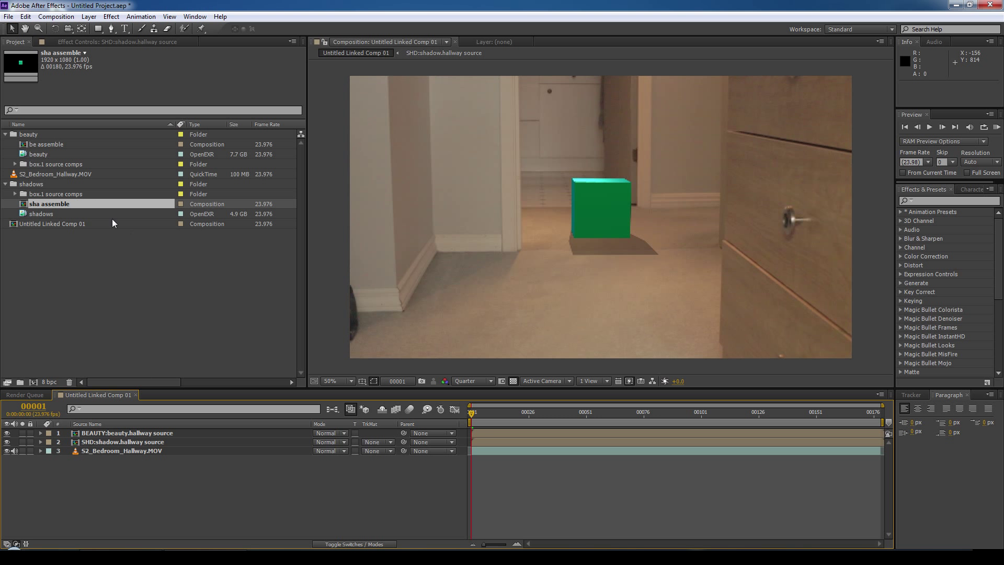
pyautogui.doubleClick(46, 146)
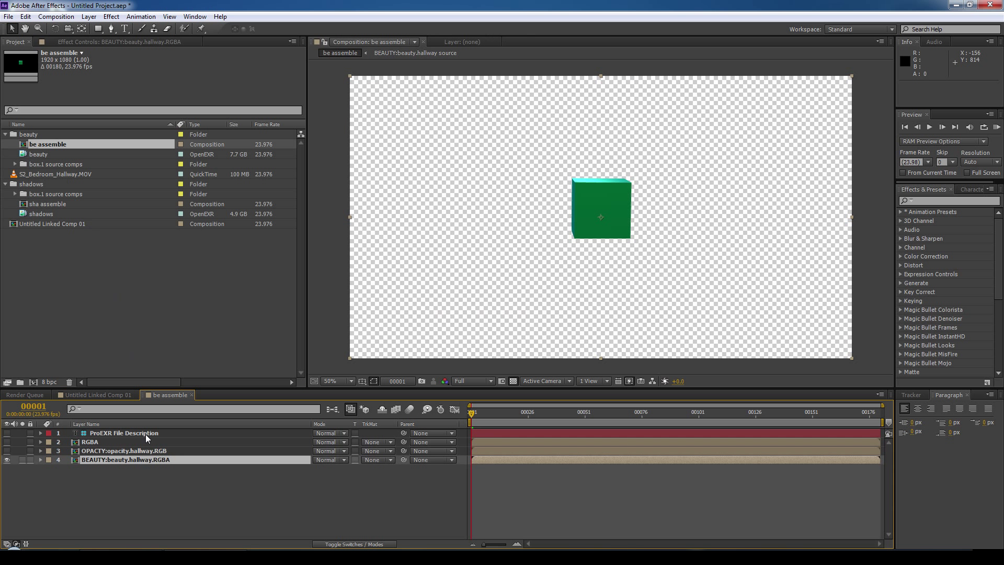
# - Copy the white beauty matte from the OPACTY precomp and paste it above shadows in the SHD:shadow.hallway precomp
pyautogui.doubleClick(101, 453)
pyautogui.click(80, 435)
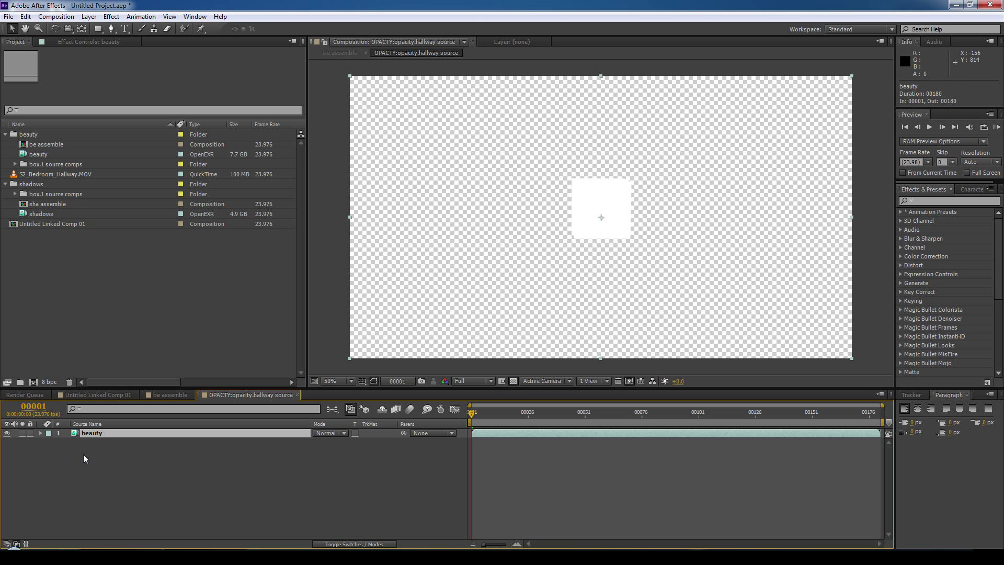
pyautogui.hotkey('ctrl', 'w')
pyautogui.hotkey('ctrl', 'w')
pyautogui.click(95, 443)
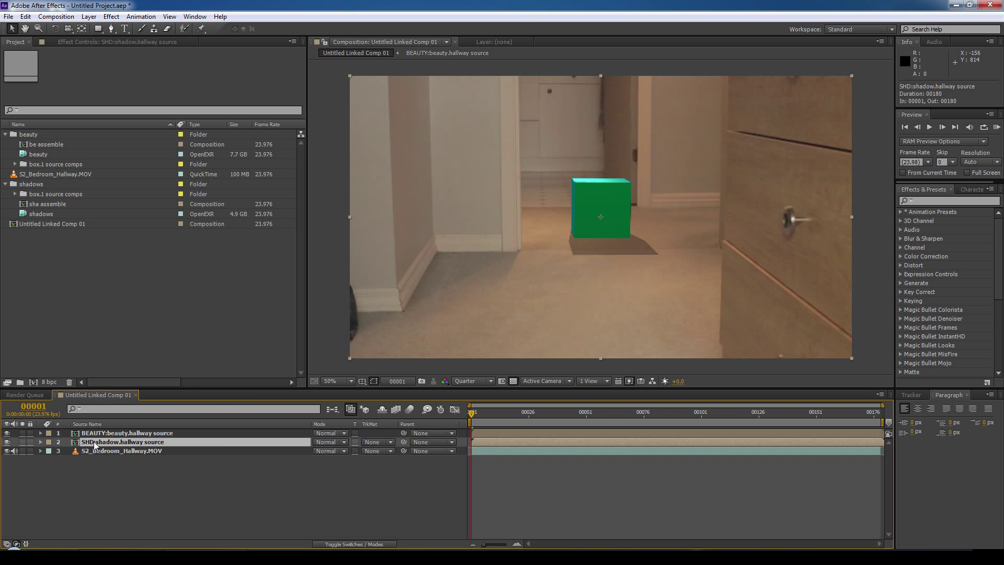
pyautogui.doubleClick(94, 443)
pyautogui.hotkey('ctrl', 'v')
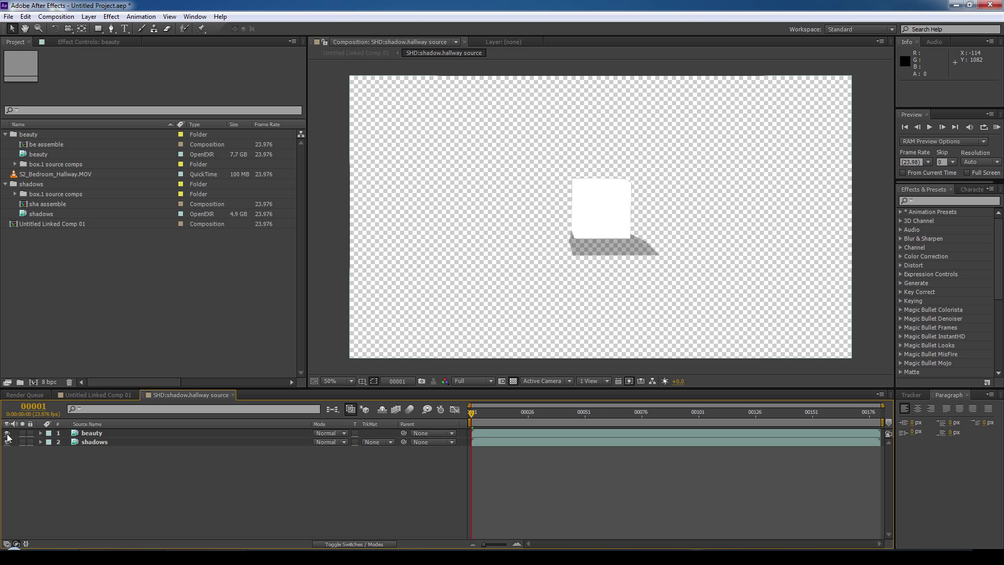
pyautogui.click(7, 434)
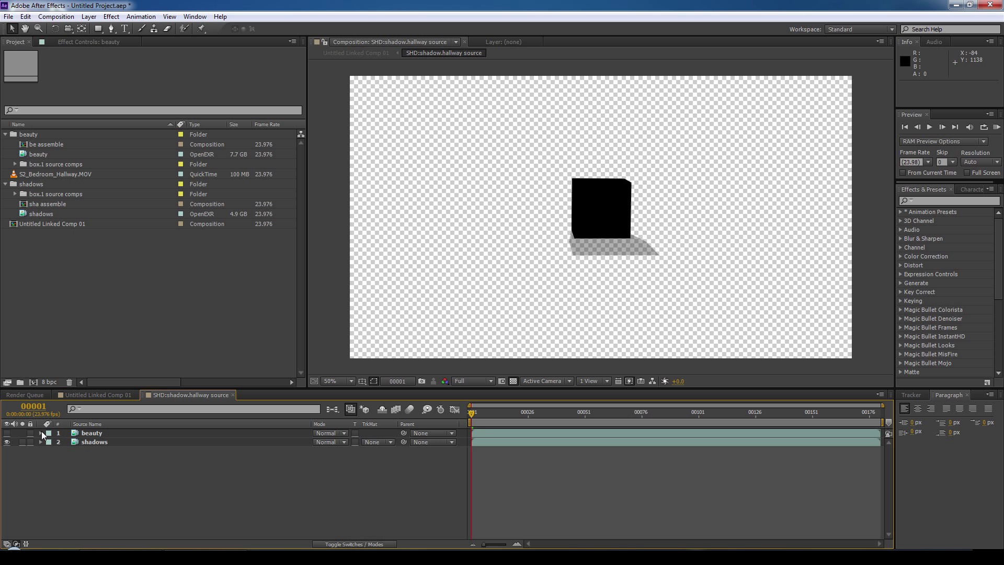
pyautogui.click(7, 433)
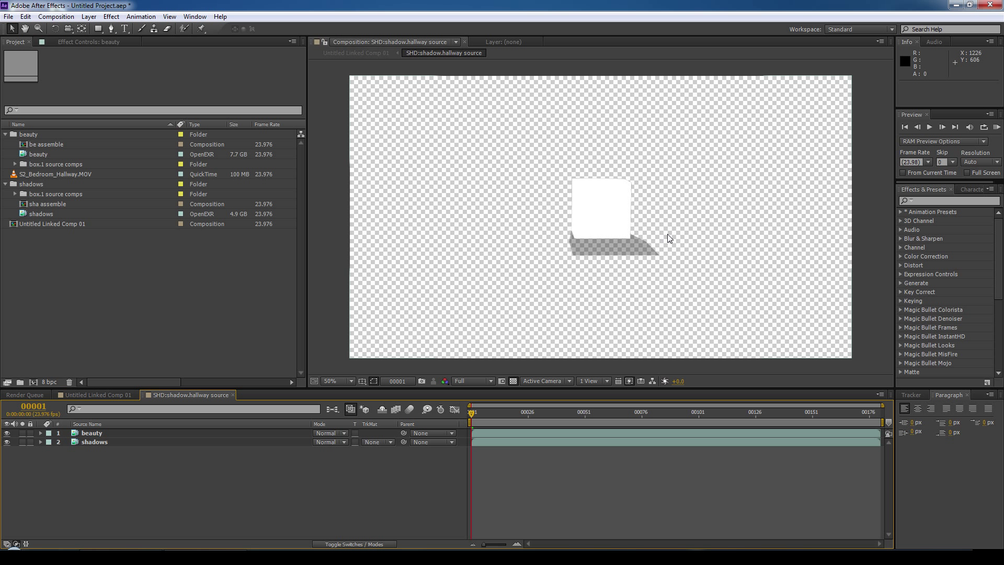
pyautogui.click(86, 434)
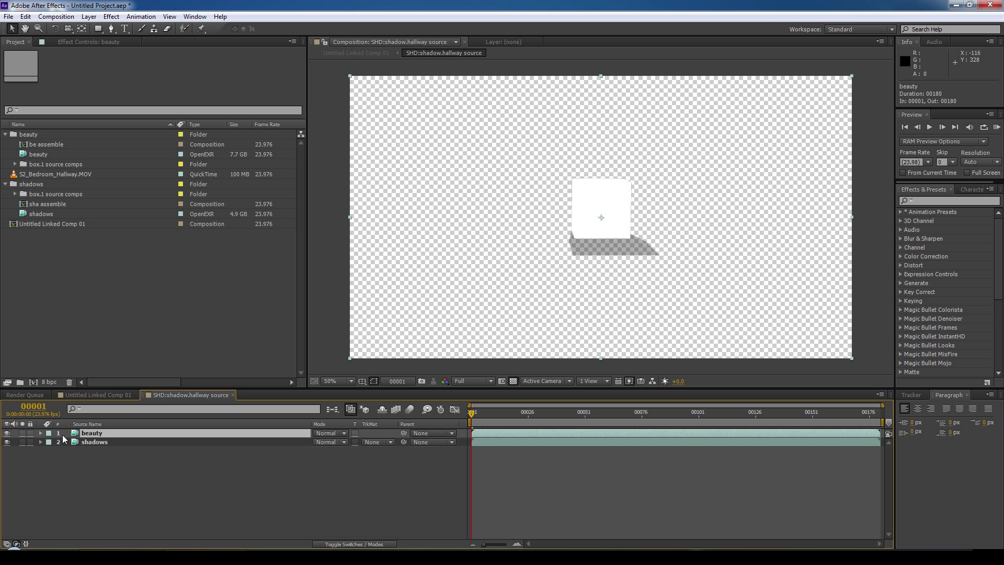
# - Hide the beauty layer and set the shadows layer's track matte to Alpha Inverted Matte 'beauty'
pyautogui.click(6, 433)
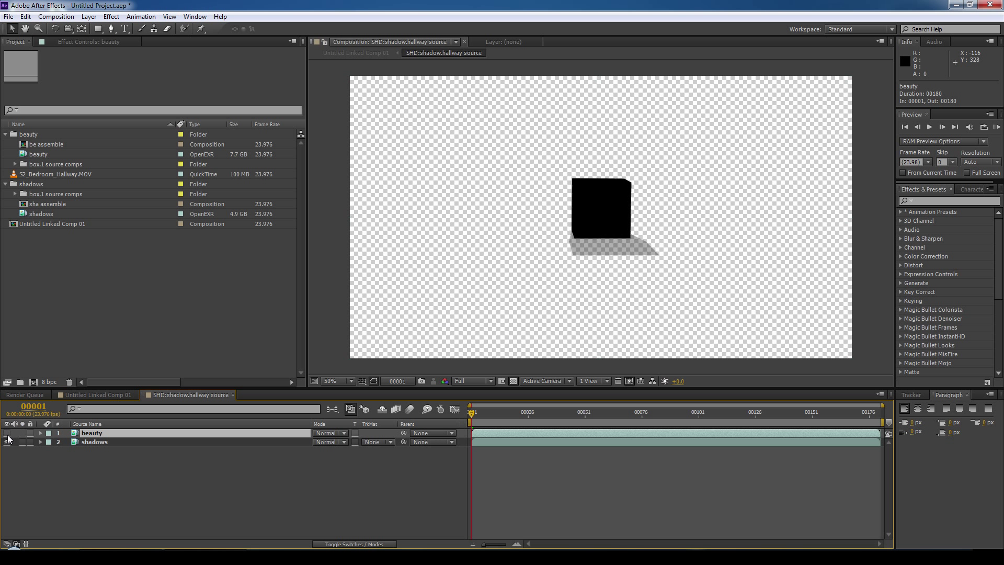
pyautogui.click(105, 445)
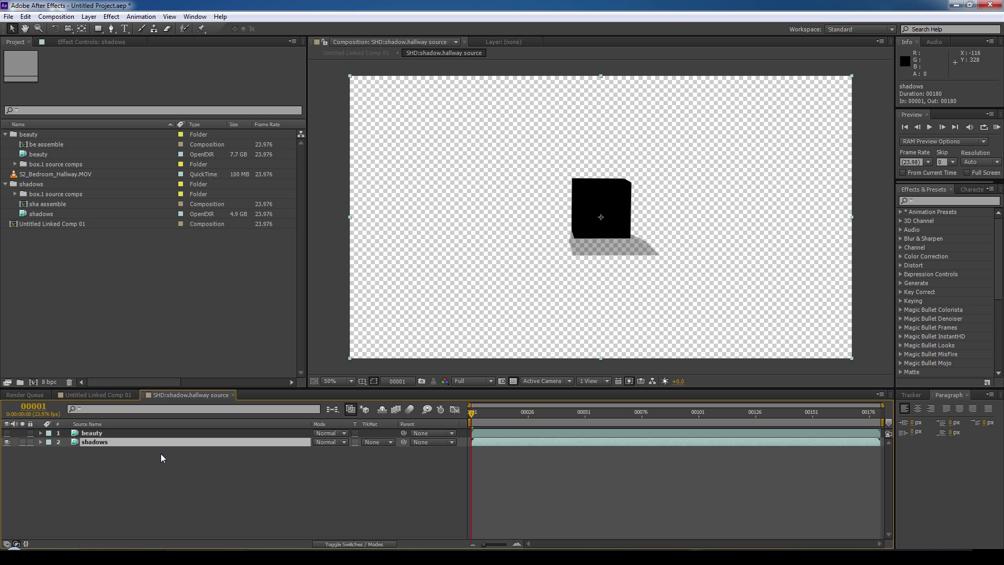
pyautogui.click(381, 444)
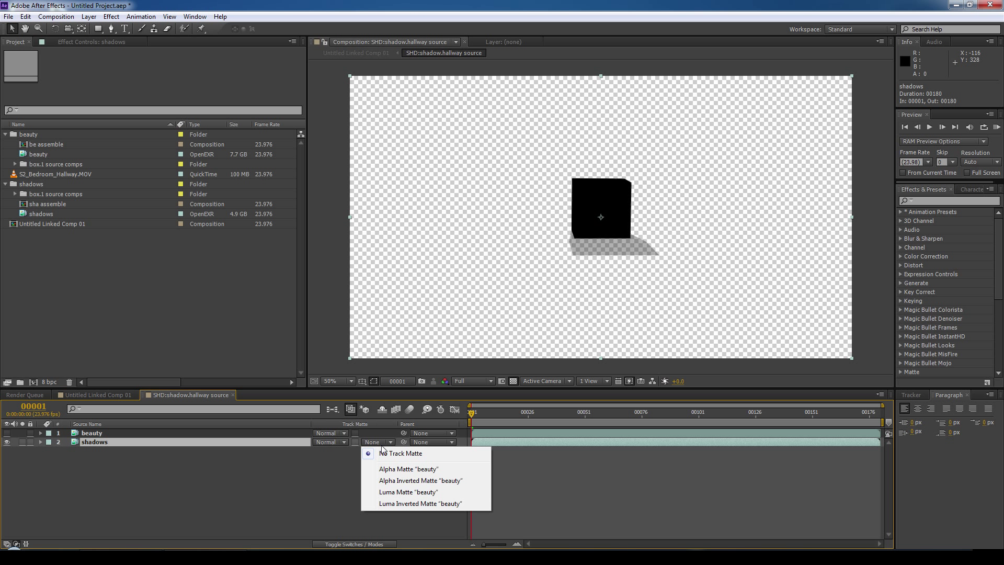
pyautogui.click(422, 482)
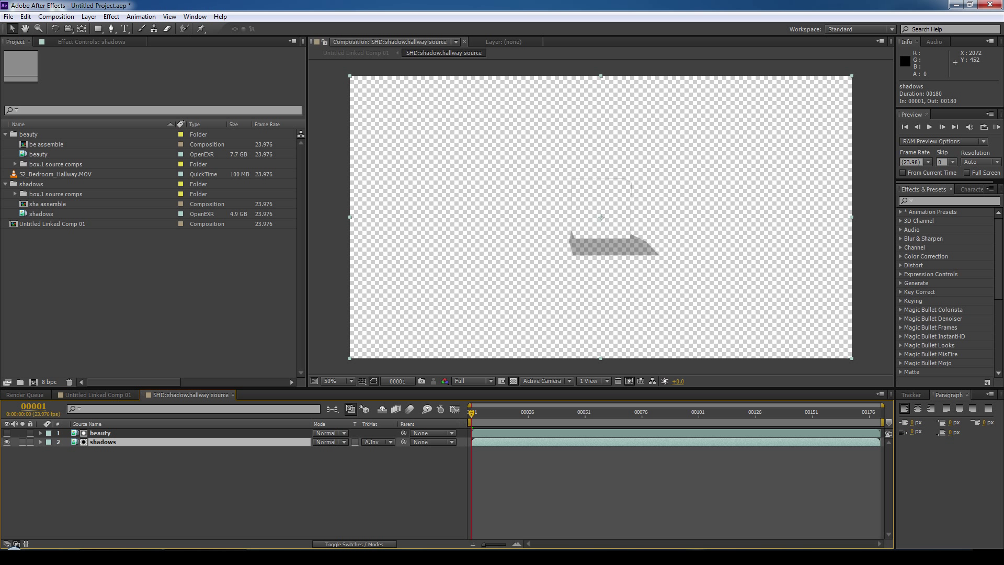
pyautogui.click(946, 201)
# - Apply Simple Choker to the beauty matte layer with Choke Matte at -1.50
pyautogui.write('simple')
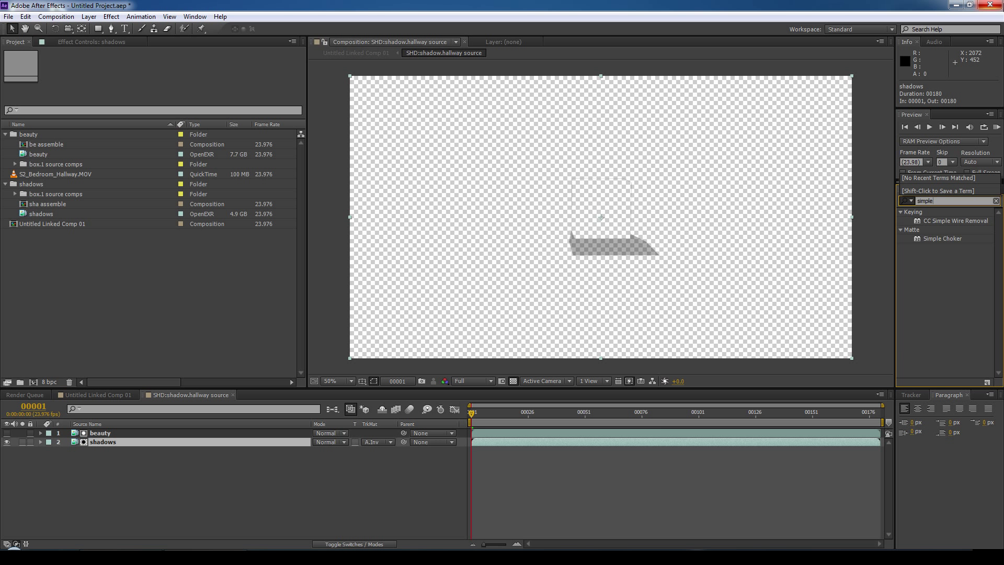
pyautogui.moveTo(917, 239); pyautogui.dragTo(105, 433)
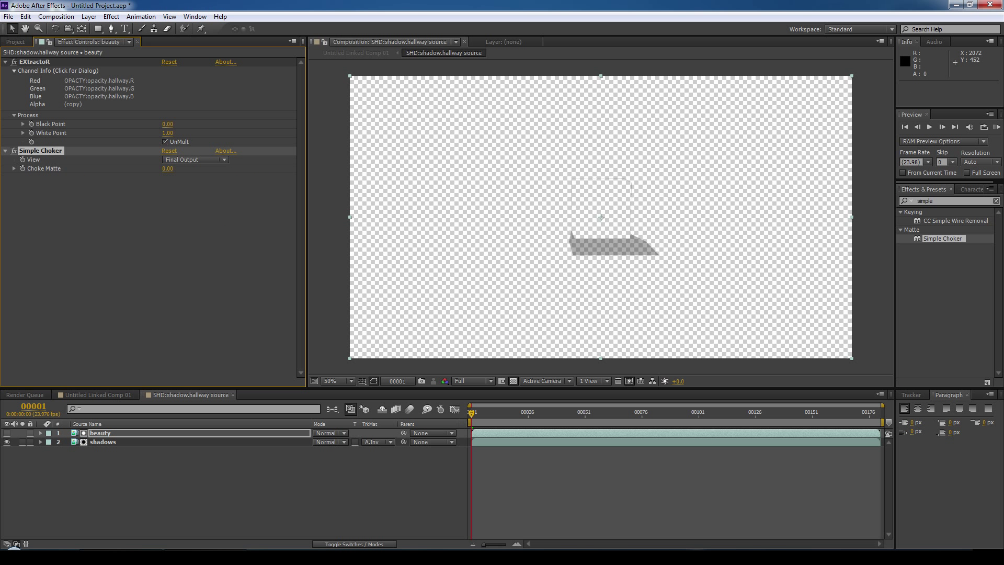
pyautogui.click(167, 168)
pyautogui.write('-1.5')
pyautogui.press('Return')
pyautogui.click(469, 430)
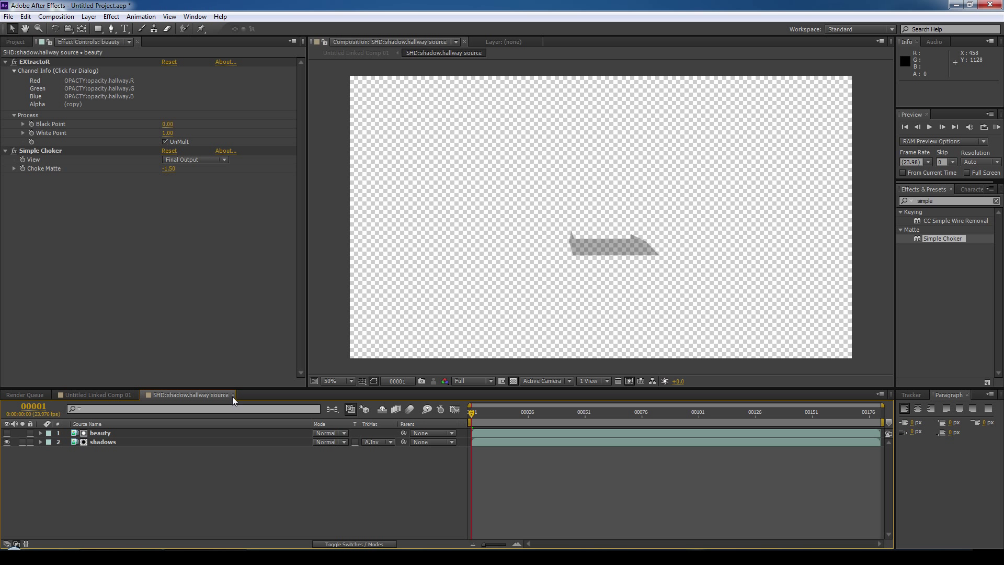
# - Close the SHD:shadow.hallway precomp, return to Untitled Linked Comp 01 and select the SHD shadow layer
pyautogui.click(233, 395)
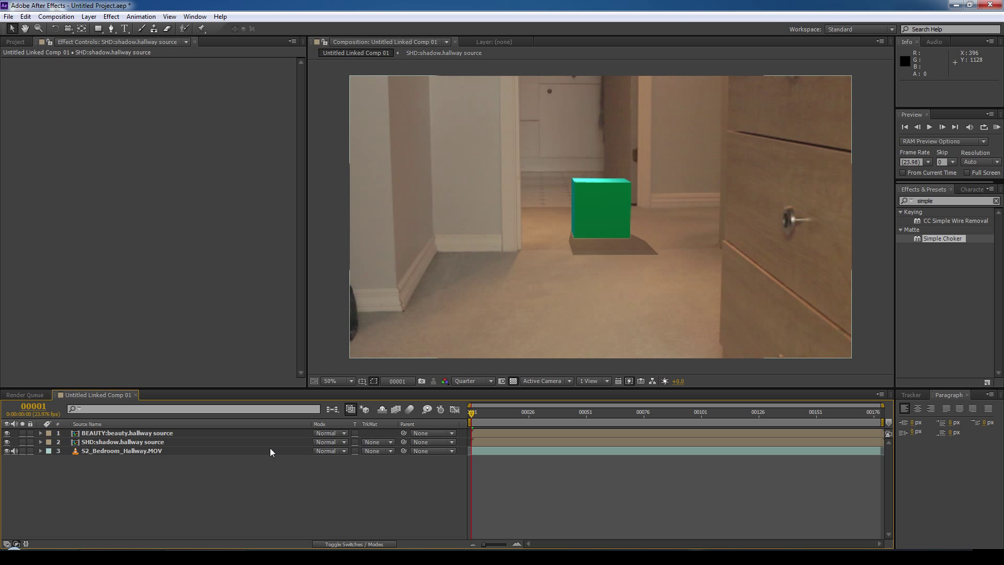
pyautogui.click(116, 442)
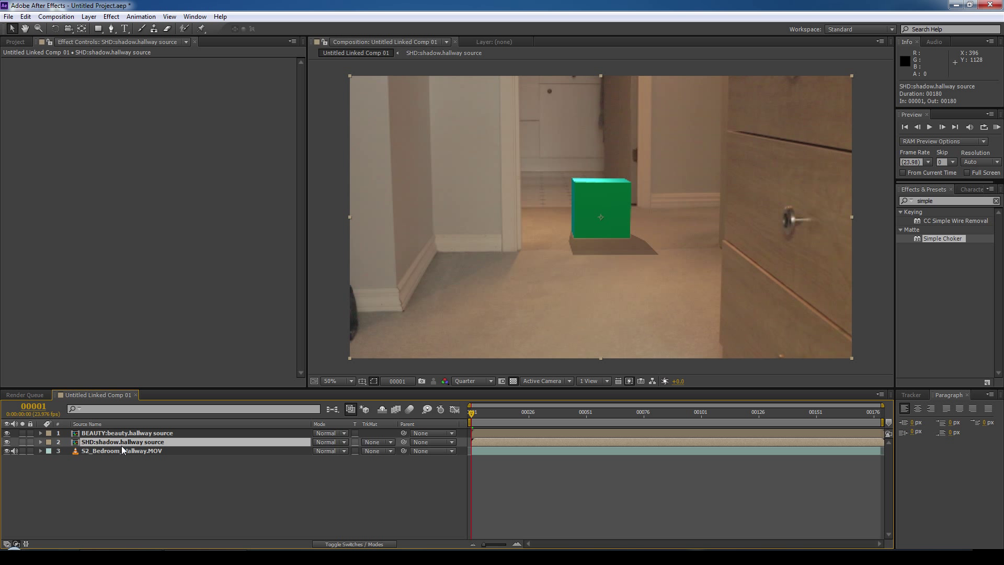
# - Check the shadow layer's scale, then add Color Balance (HLS) to the BEAUTY cube layer
pyautogui.press('s')
pyautogui.press("'")
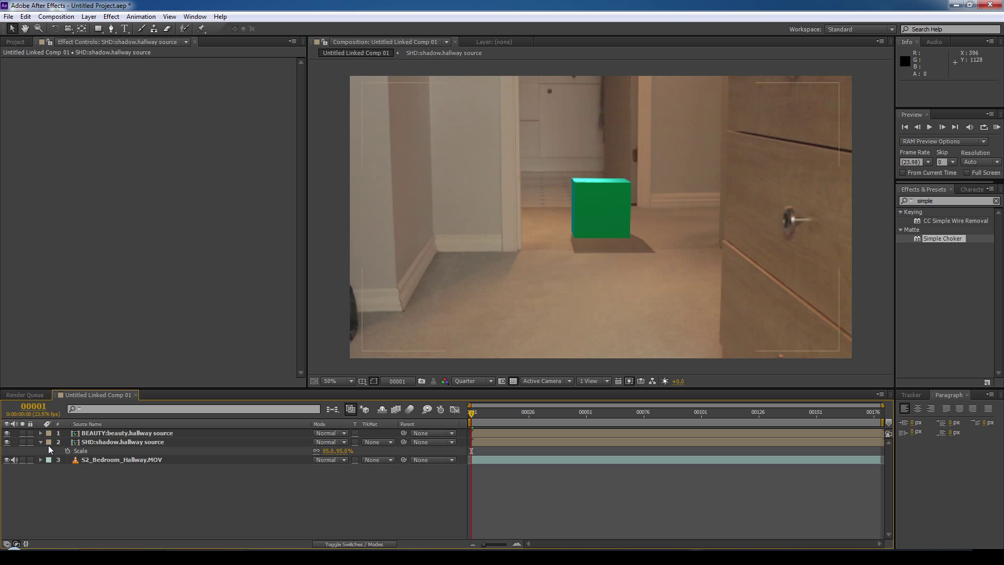
pyautogui.click(41, 442)
pyautogui.press("'")
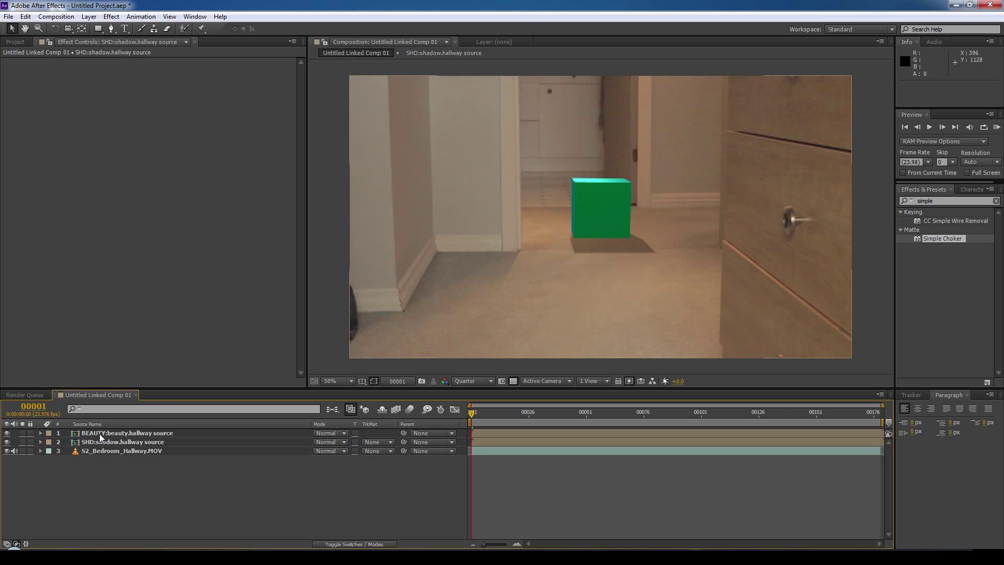
pyautogui.click(106, 434)
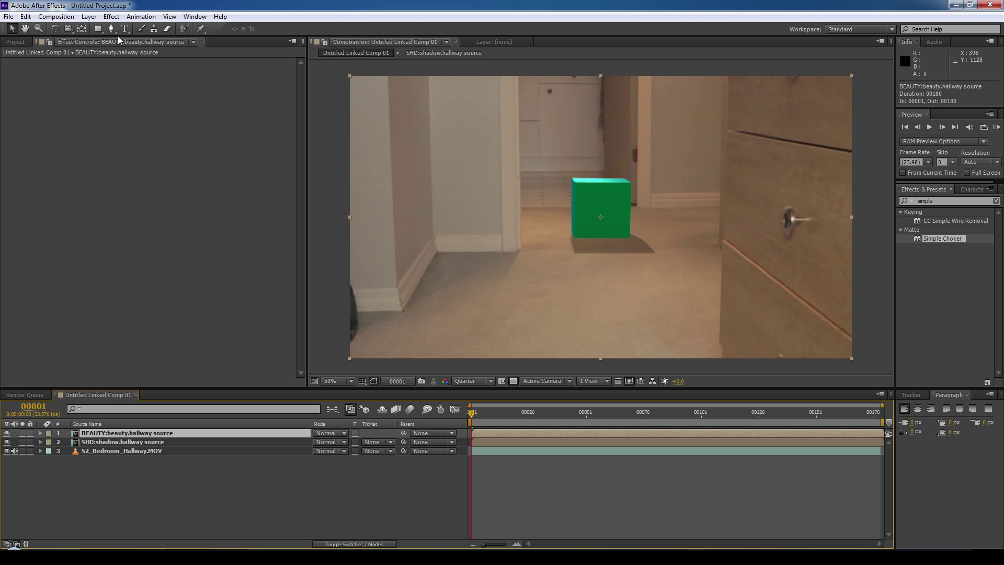
pyautogui.click(111, 16)
pyautogui.moveTo(133, 115)
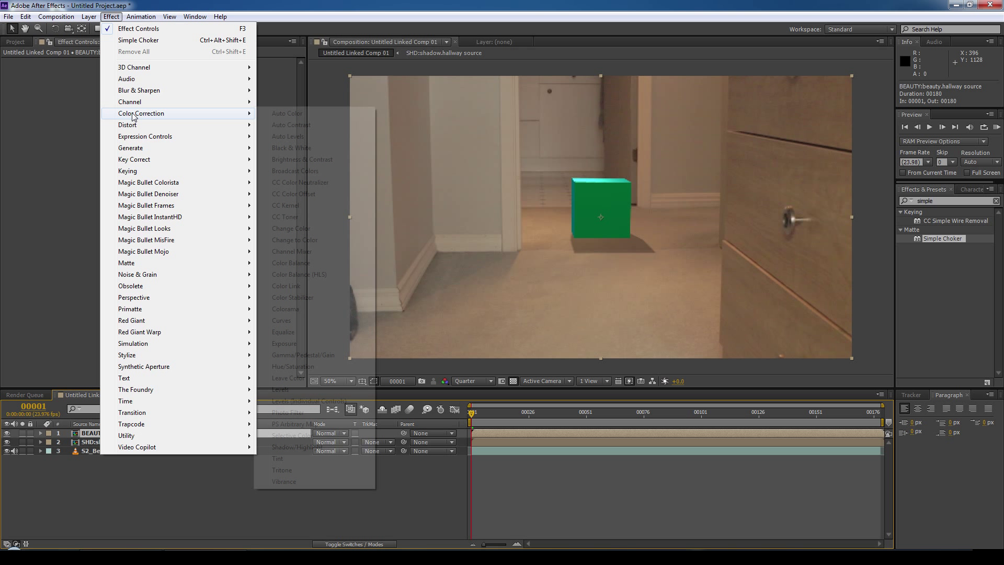
pyautogui.click(296, 274)
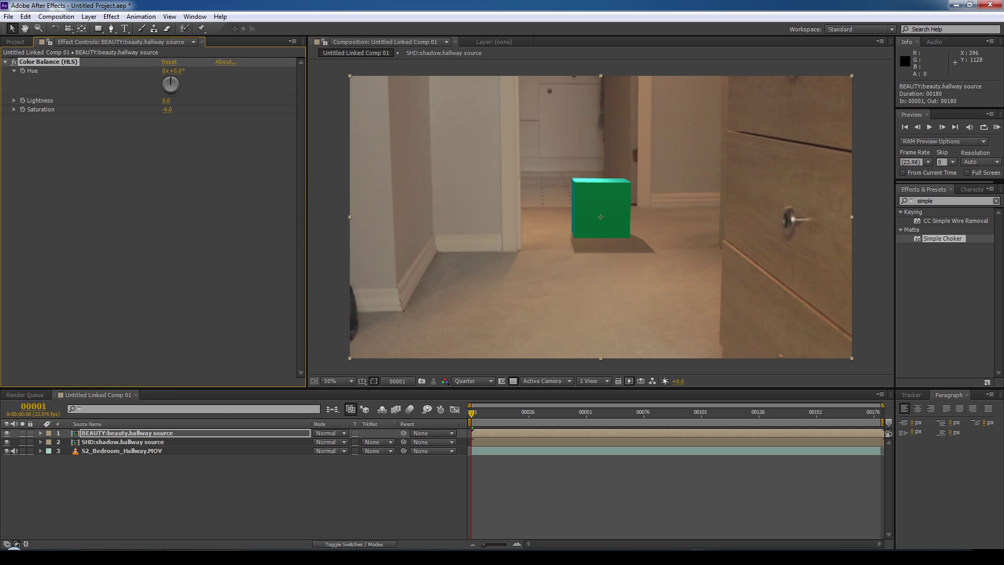
# - Add Curves, Fast Blur and Noise effects to the BEAUTY cube layer
pyautogui.click(113, 17)
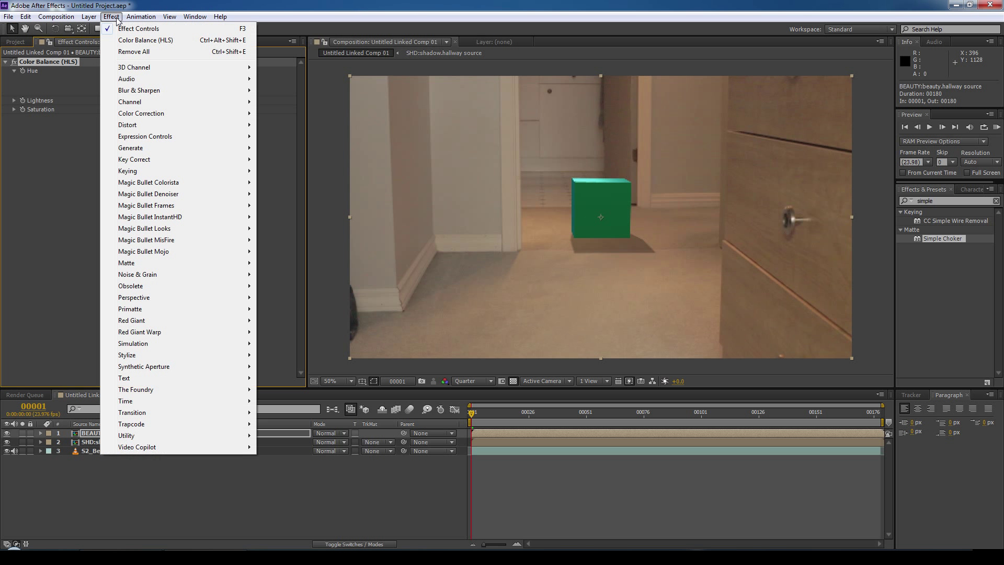
pyautogui.moveTo(141, 113)
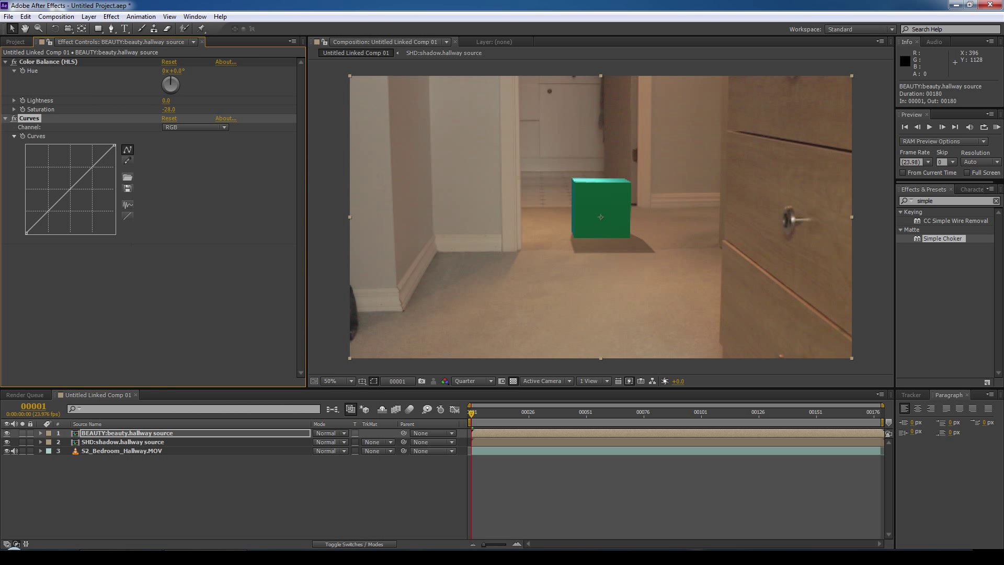
pyautogui.click(293, 321)
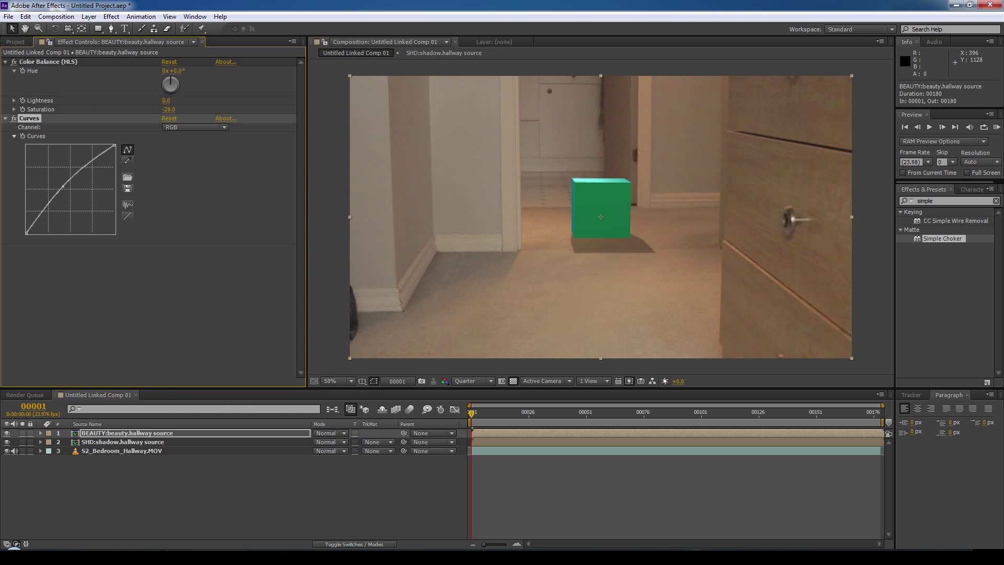
pyautogui.click(112, 17)
pyautogui.moveTo(191, 96)
pyautogui.click(293, 212)
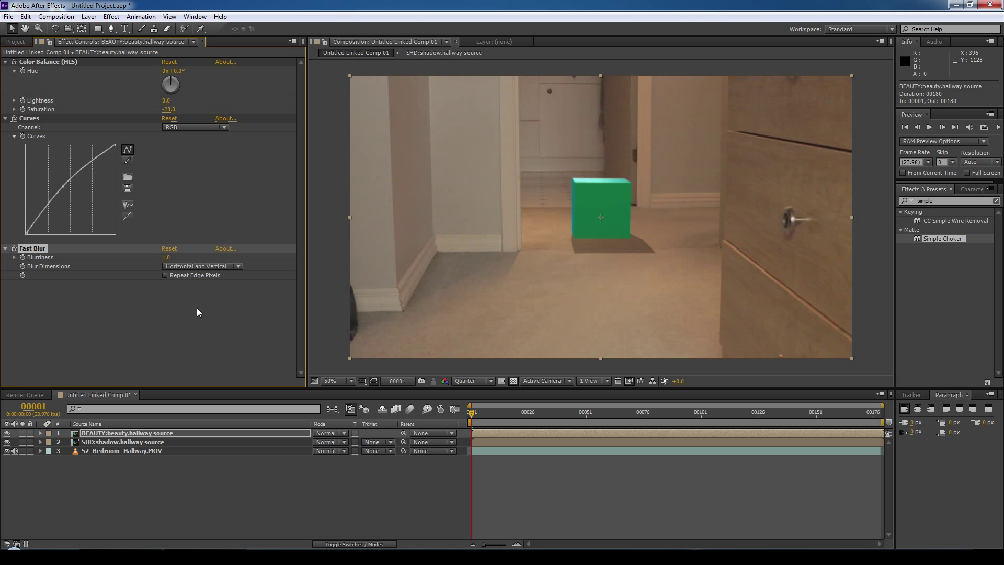
pyautogui.click(112, 16)
pyautogui.moveTo(156, 275)
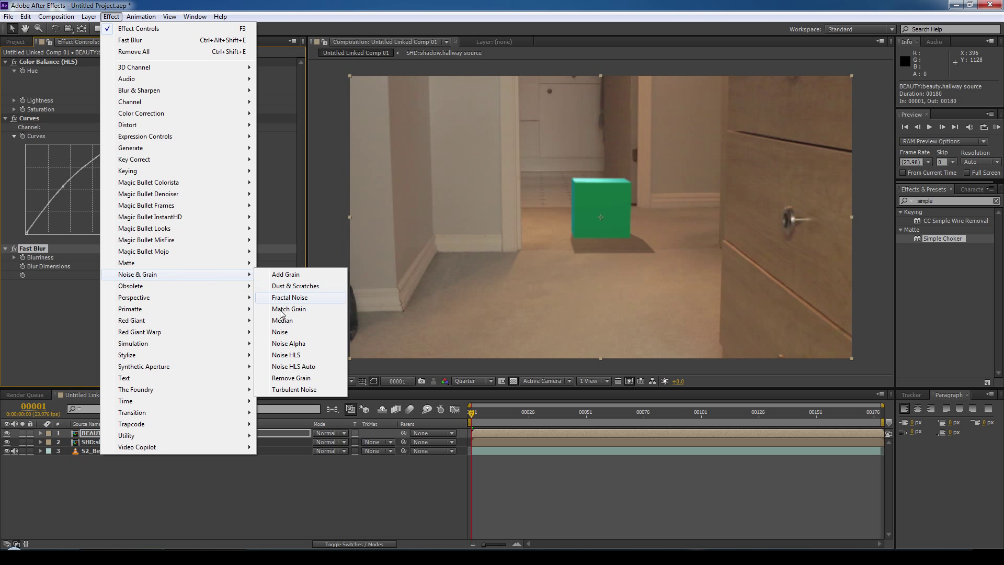
pyautogui.click(280, 331)
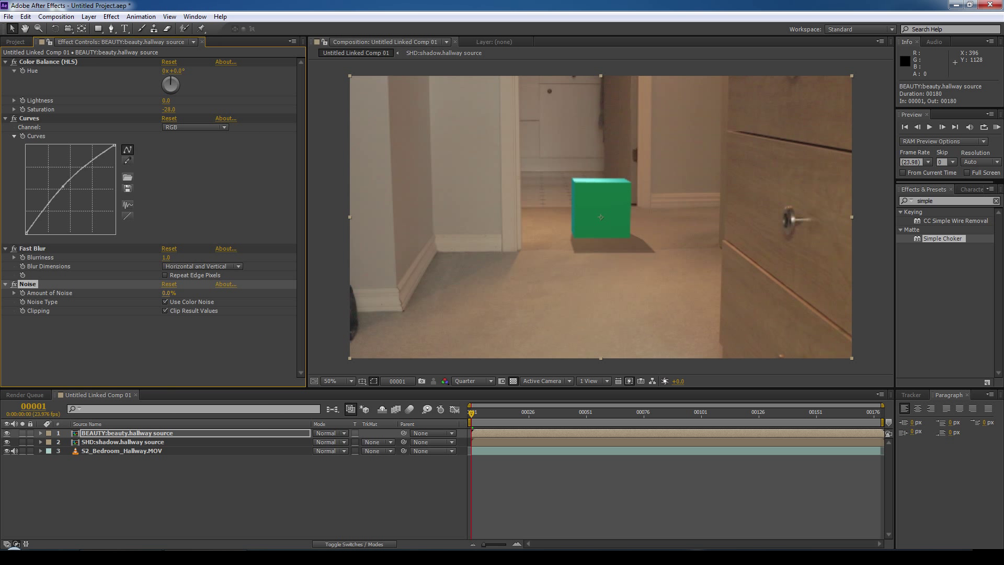
# - Soften the SHD shadow layer with a Fast Blur effect
pyautogui.click(140, 442)
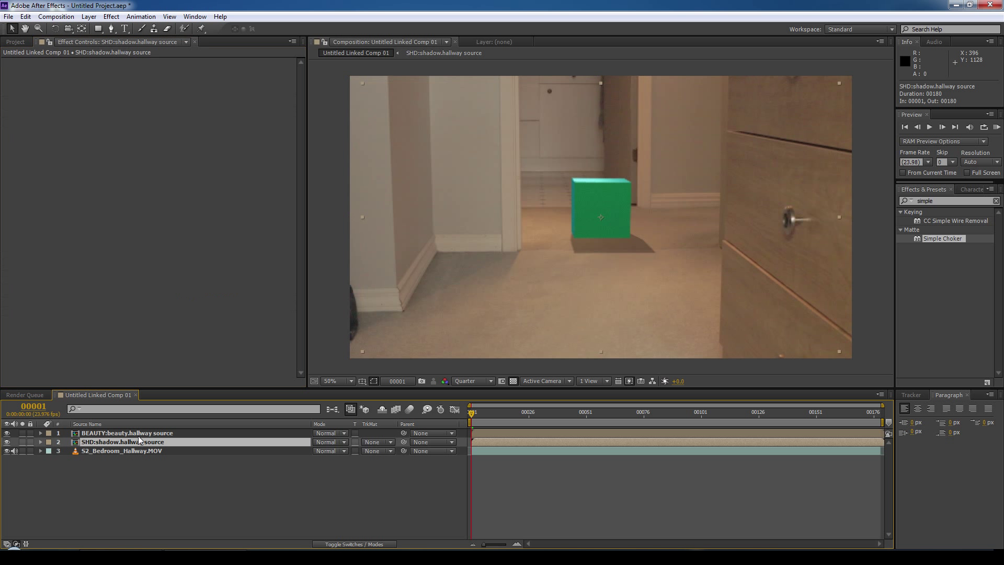
pyautogui.click(111, 17)
pyautogui.moveTo(173, 92)
pyautogui.click(293, 205)
pyautogui.click(277, 494)
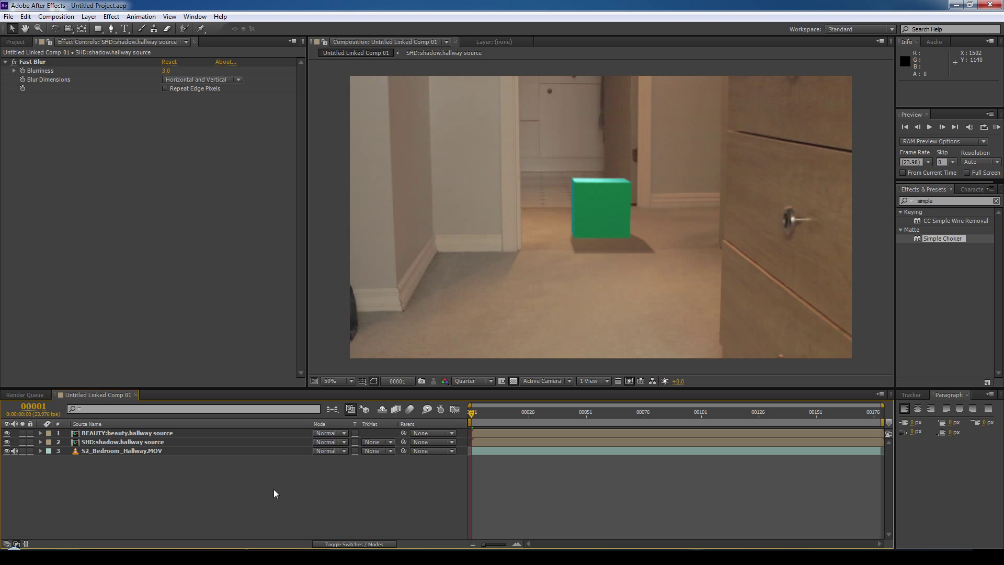
# - Send the hallway footage layer to mocha AE with Animation > Track in mocha AE
pyautogui.click(126, 451)
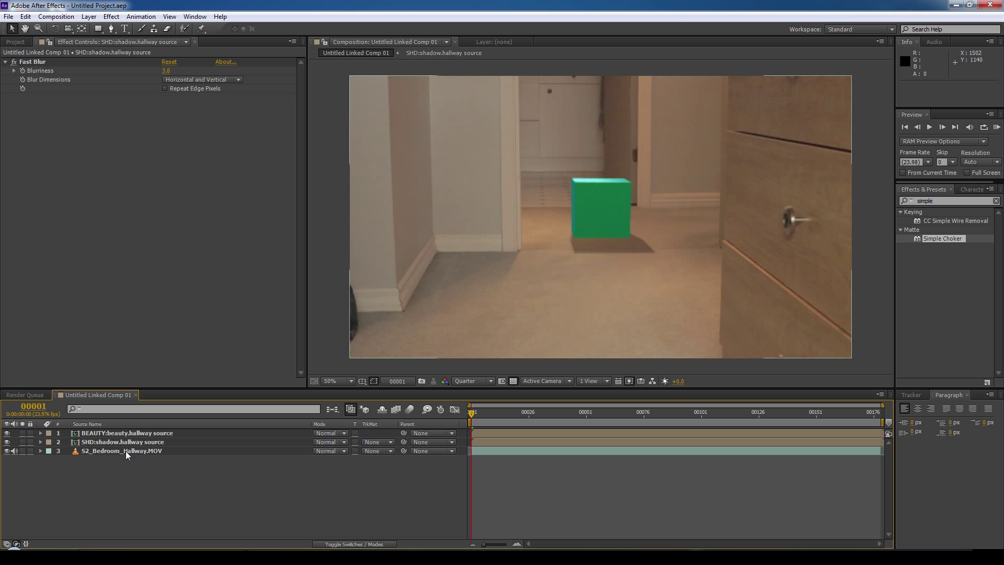
pyautogui.click(141, 17)
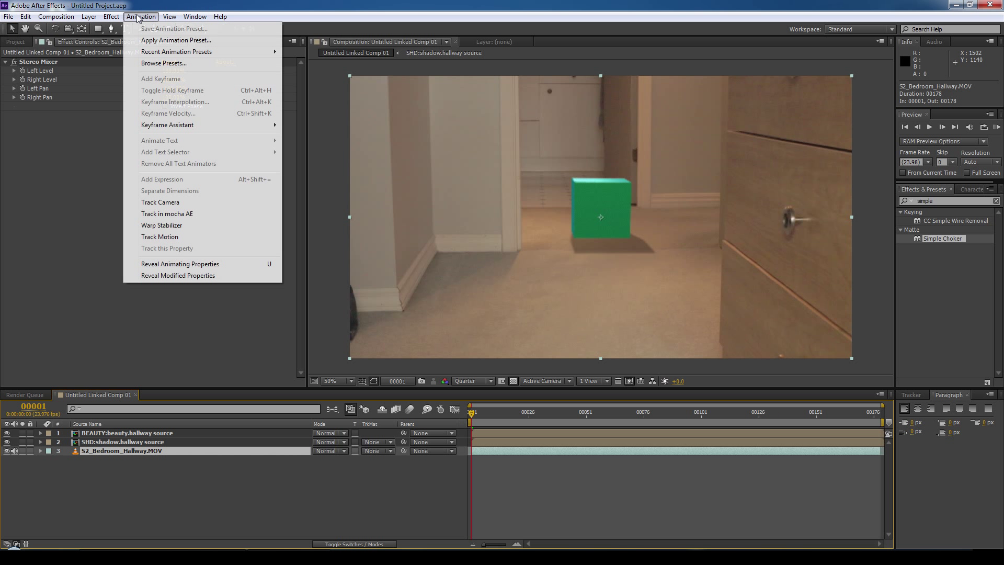
pyautogui.click(177, 214)
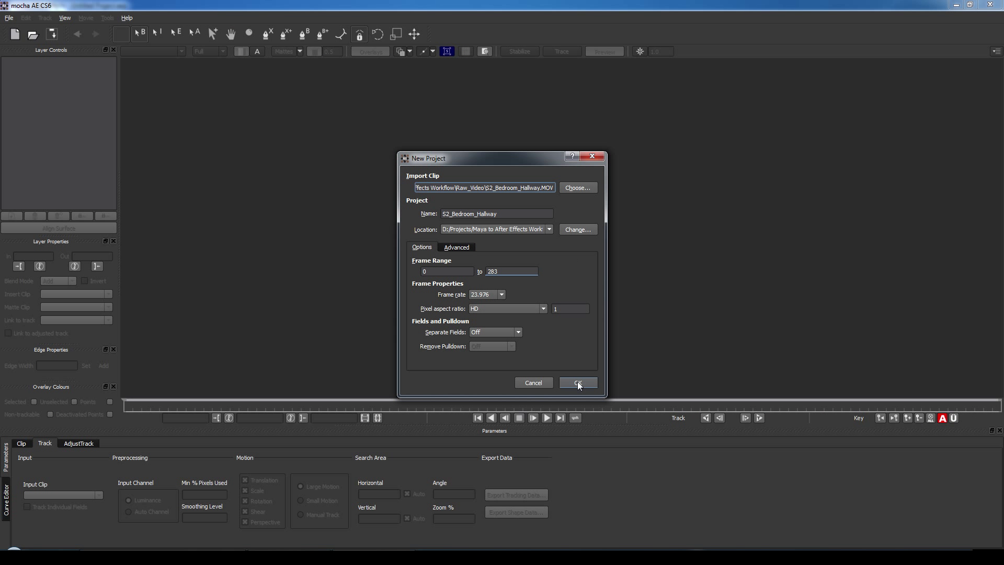
pyautogui.click(577, 381)
# - Draw a closed X-spline outlining the hallway floor
pyautogui.click(268, 35)
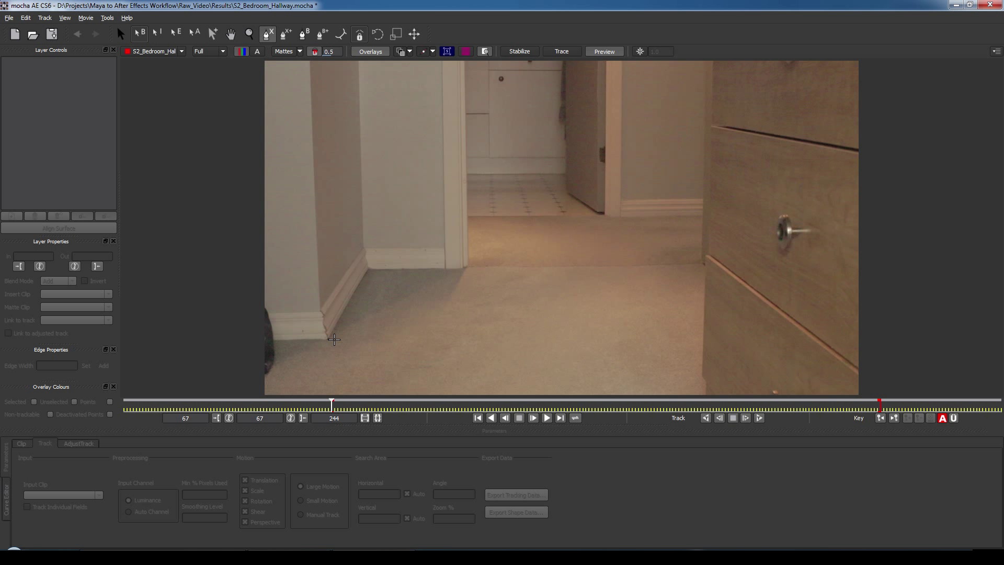
pyautogui.click(334, 343)
pyautogui.click(368, 275)
pyautogui.click(469, 271)
pyautogui.click(482, 221)
pyautogui.click(604, 218)
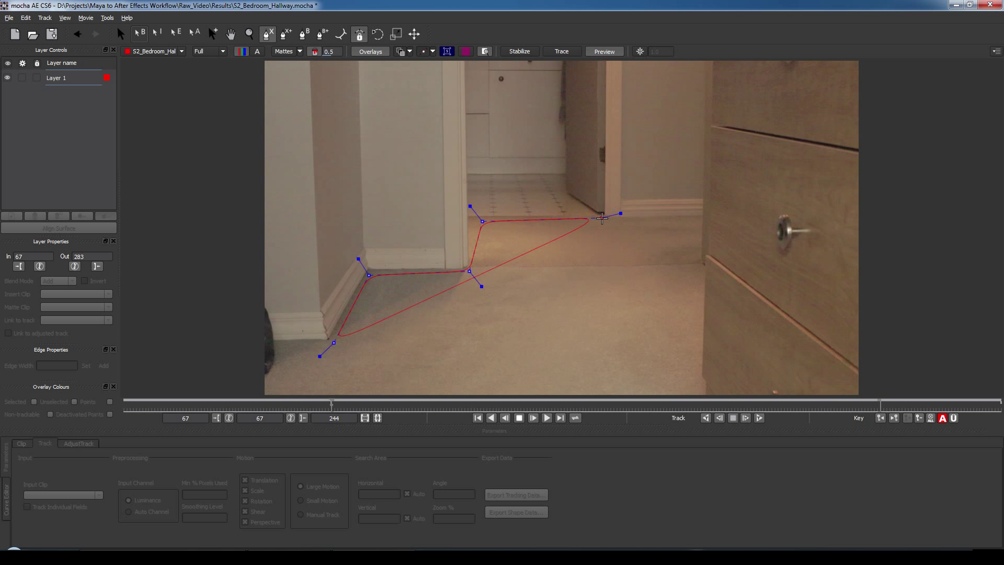
pyautogui.click(694, 220)
pyautogui.click(694, 264)
pyautogui.click(699, 373)
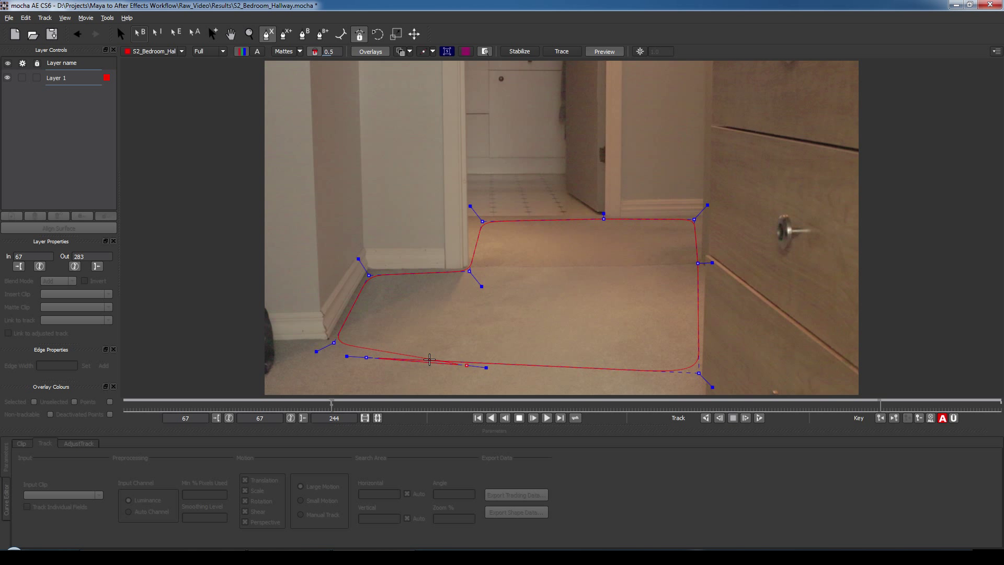
pyautogui.click(366, 357)
pyautogui.click(346, 350)
pyautogui.rightClick(346, 351)
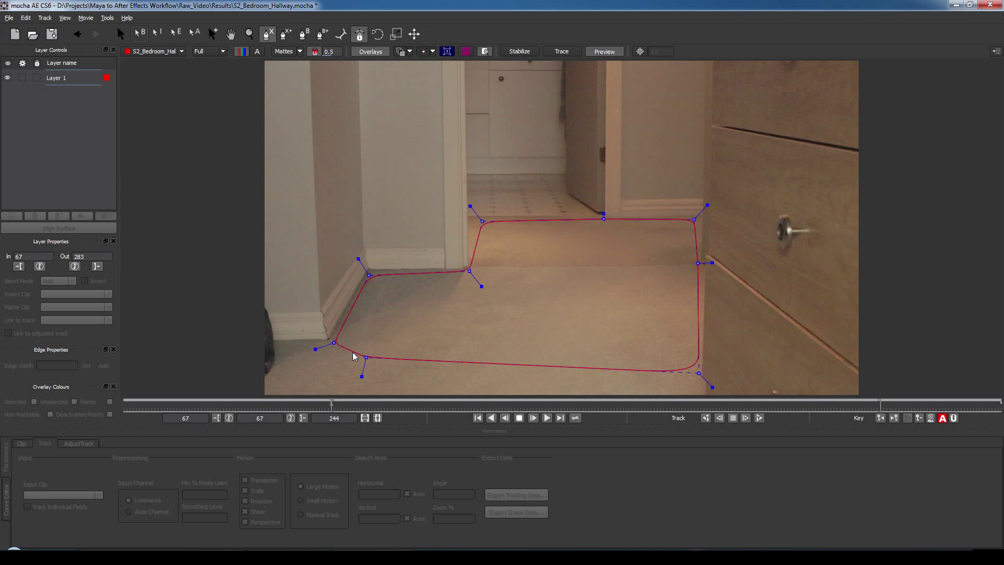
# - Track the floor spline forward and copy its After Effects Transform Data to the clipboard
pyautogui.click(759, 417)
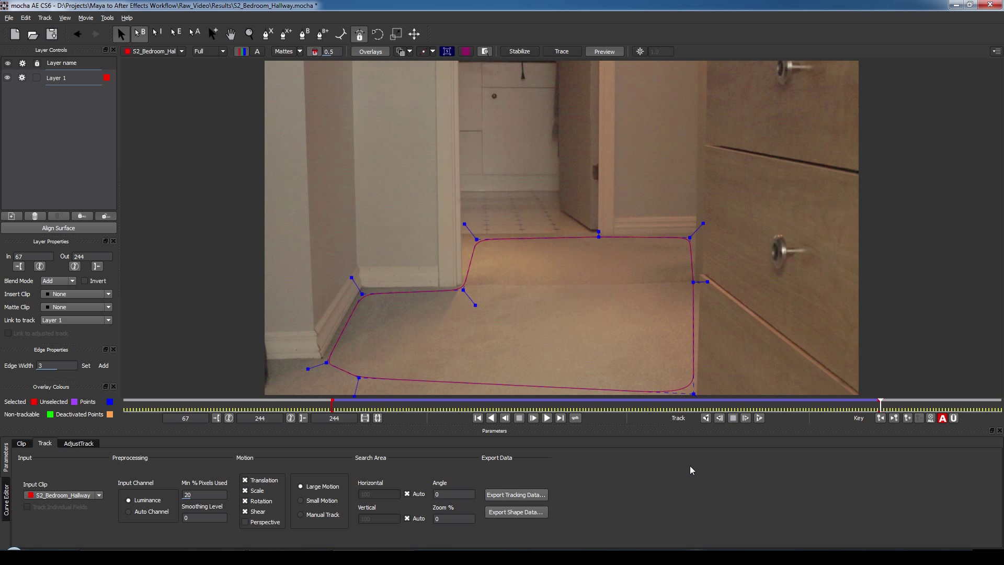
pyautogui.click(512, 495)
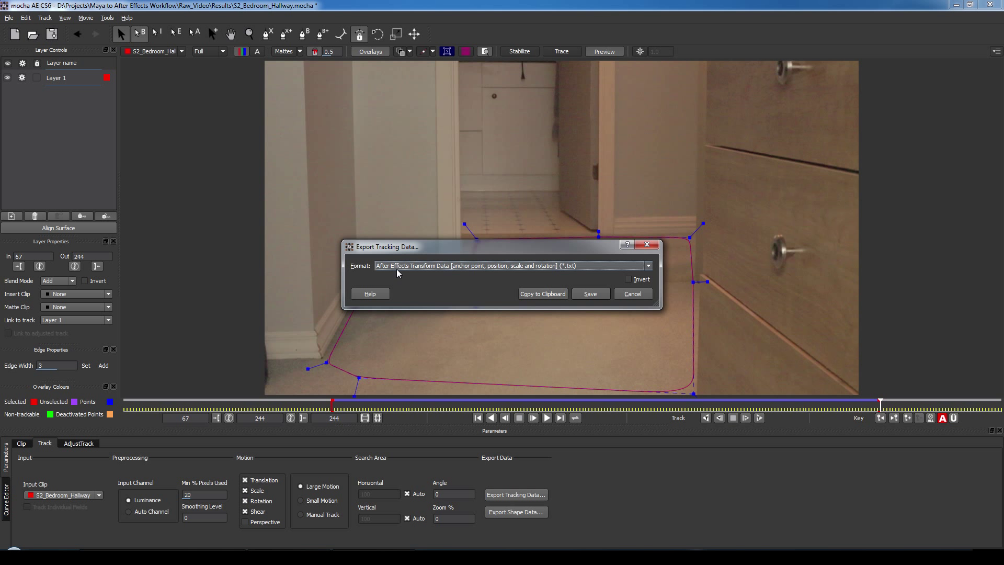
pyautogui.click(539, 295)
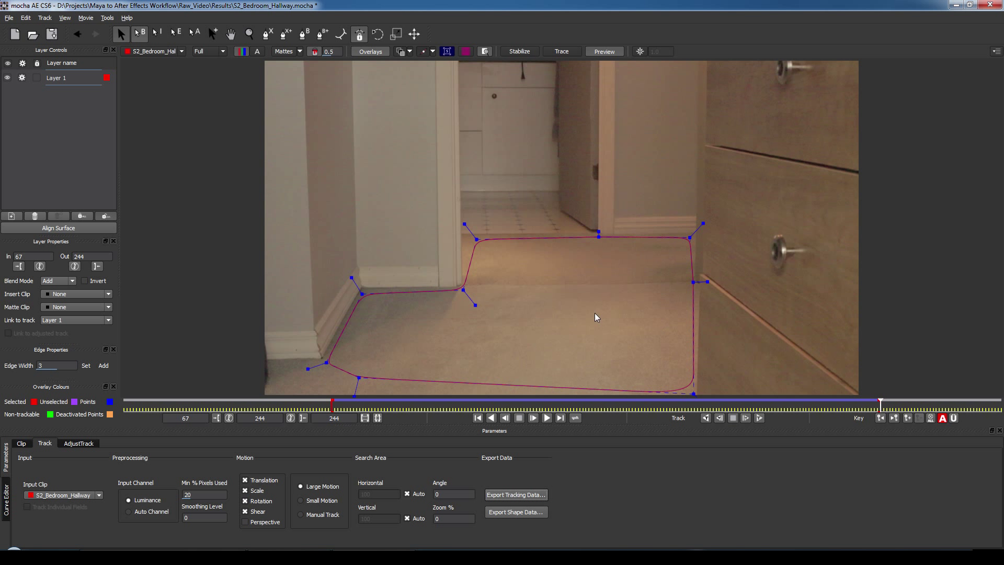
# - Back in After Effects, create Null 1 and paste the mocha floor-tracking keyframes onto it
pyautogui.click(956, 5)
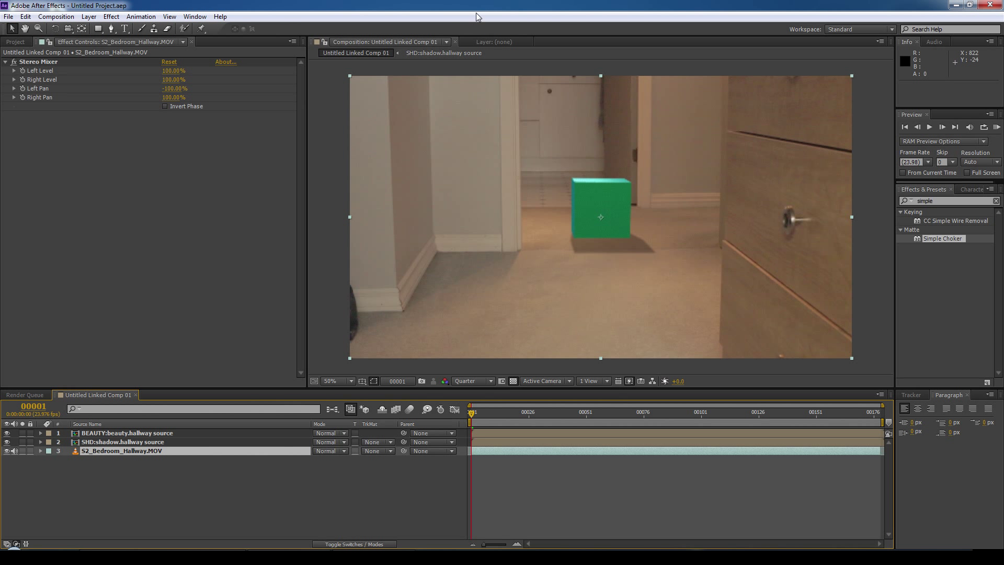
pyautogui.hotkey('ctrl', 'shift', 'a')
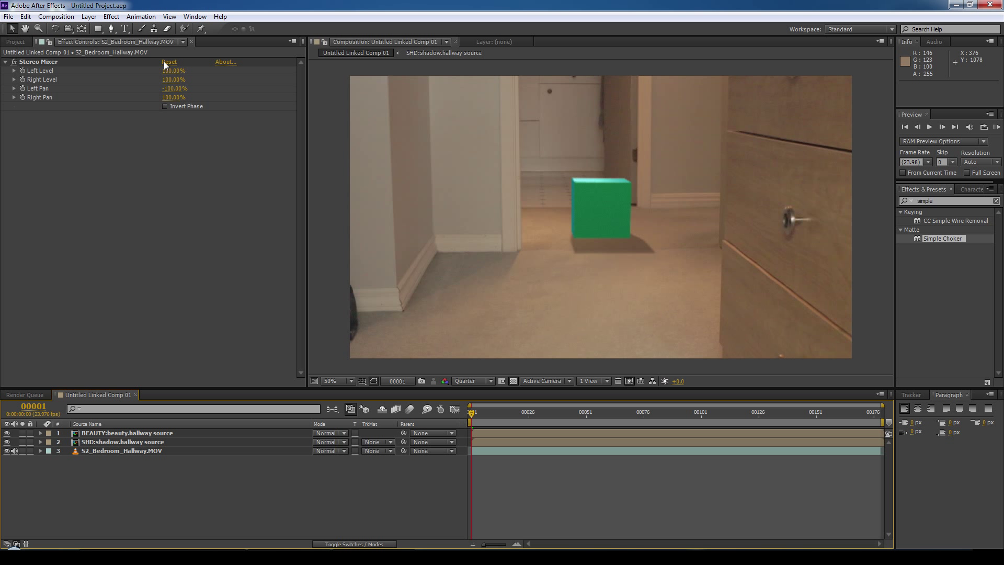
pyautogui.click(93, 17)
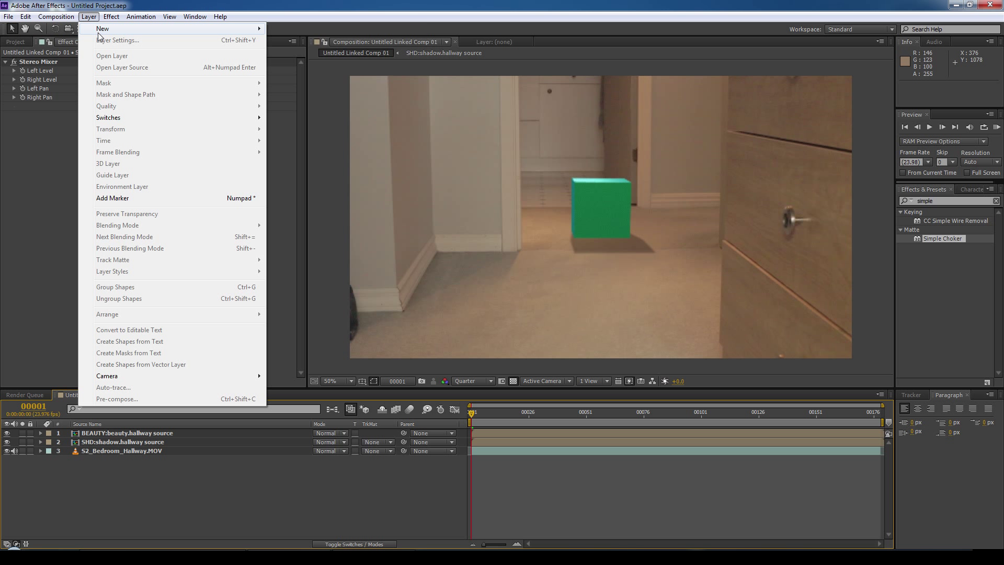
pyautogui.moveTo(99, 33)
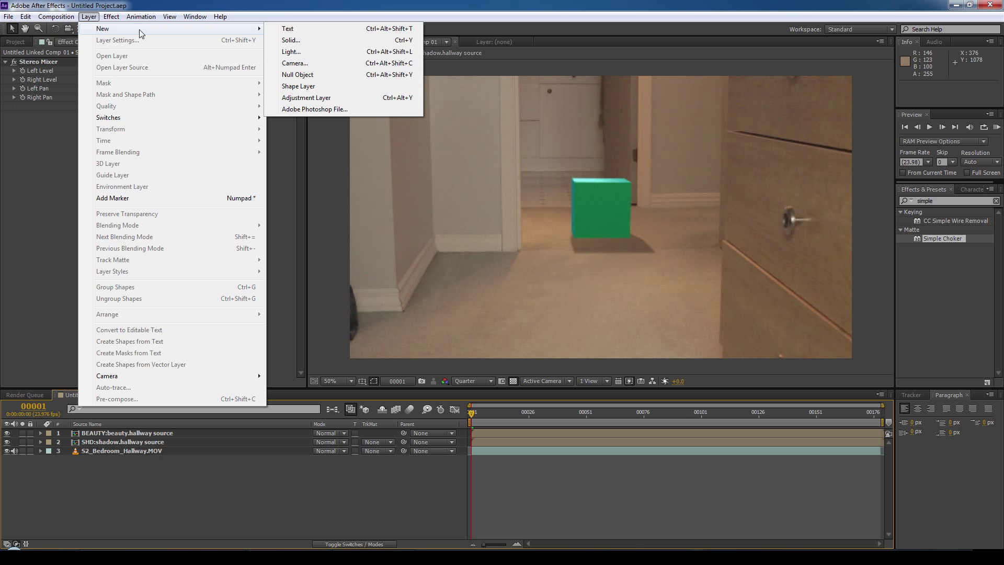
pyautogui.click(297, 75)
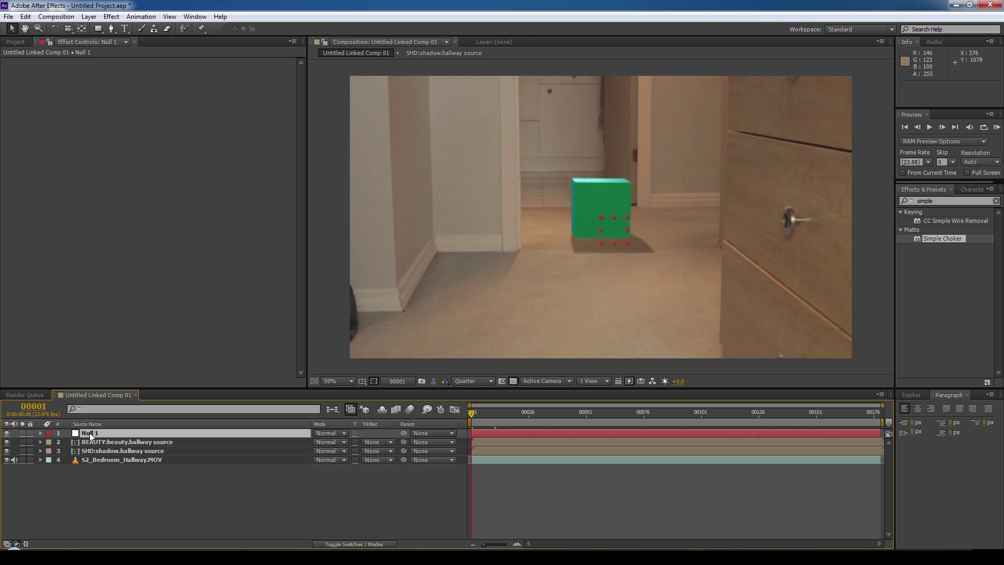
pyautogui.click(25, 16)
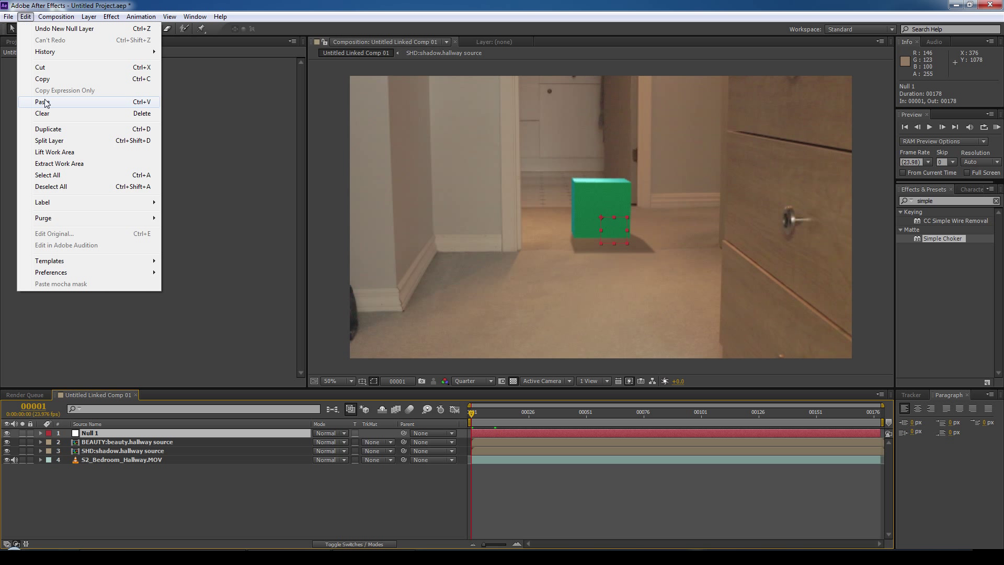
pyautogui.click(45, 100)
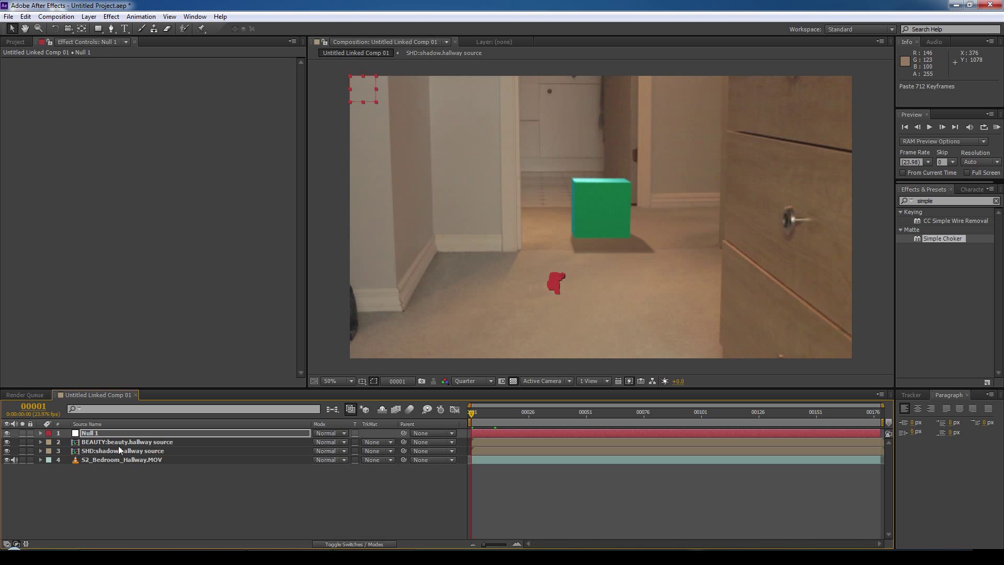
# - Remove Null 1's Anchor Point keyframes and set its Anchor Point to 0,0
pyautogui.click(146, 485)
pyautogui.click(92, 434)
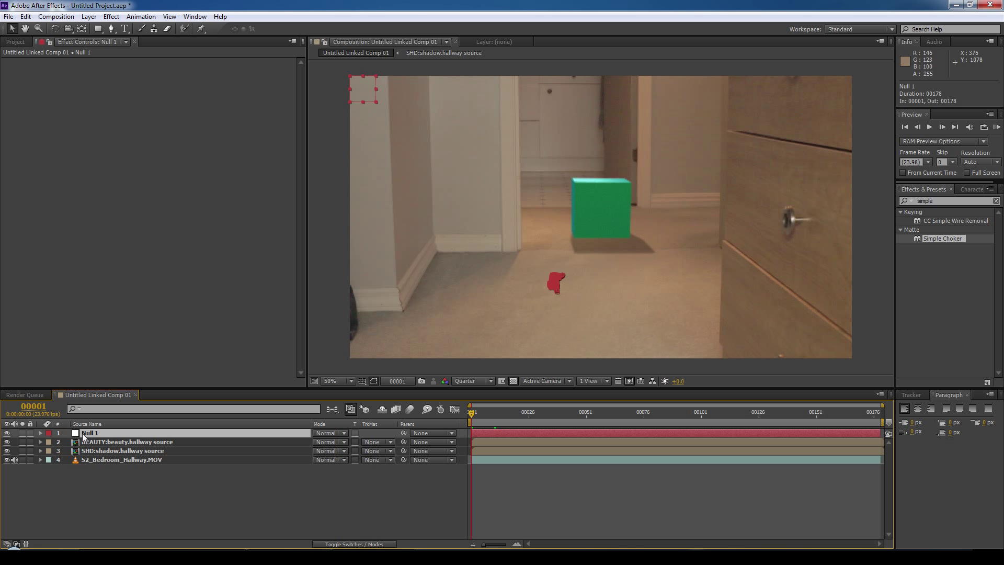
pyautogui.click(41, 433)
pyautogui.click(50, 442)
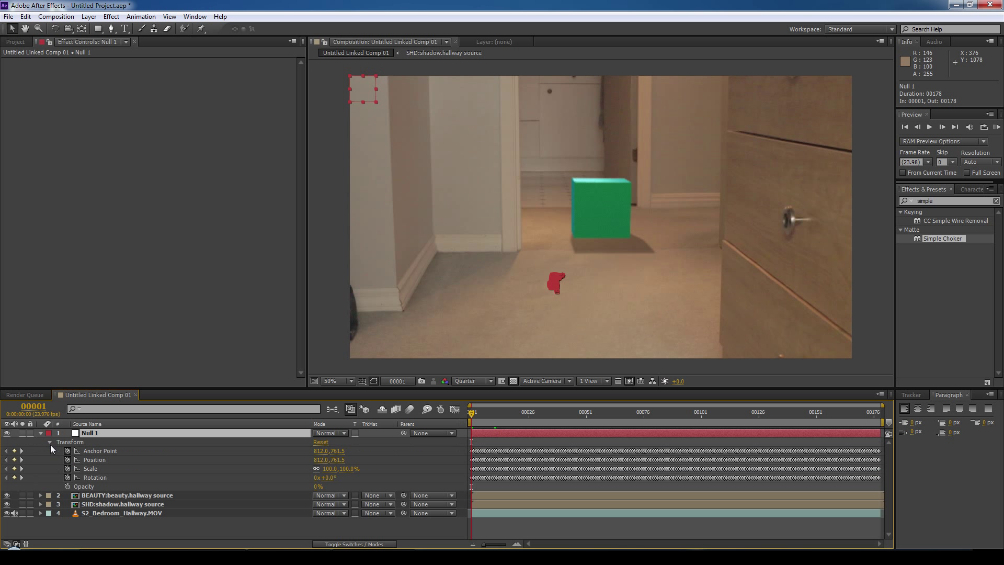
pyautogui.click(101, 451)
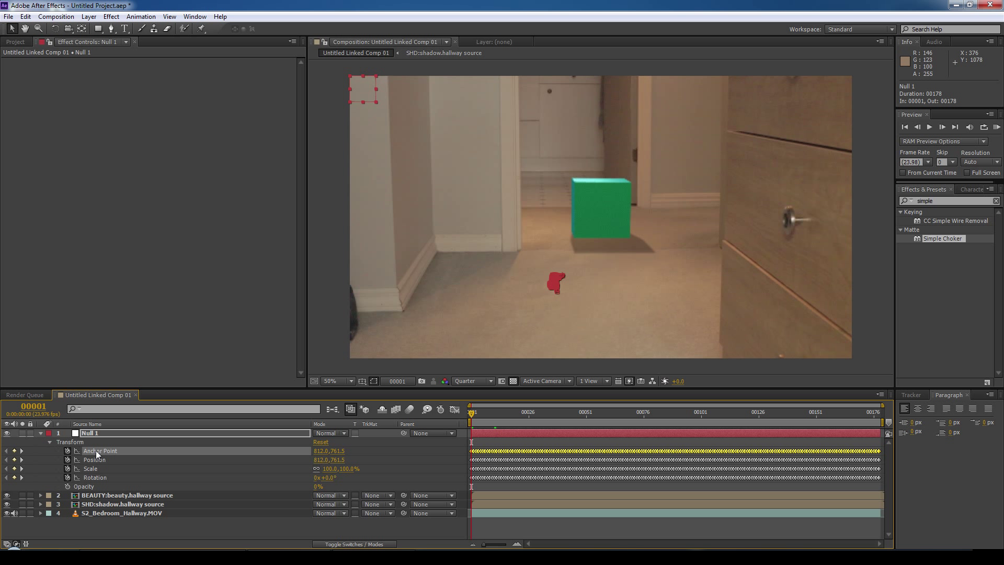
pyautogui.click(68, 450)
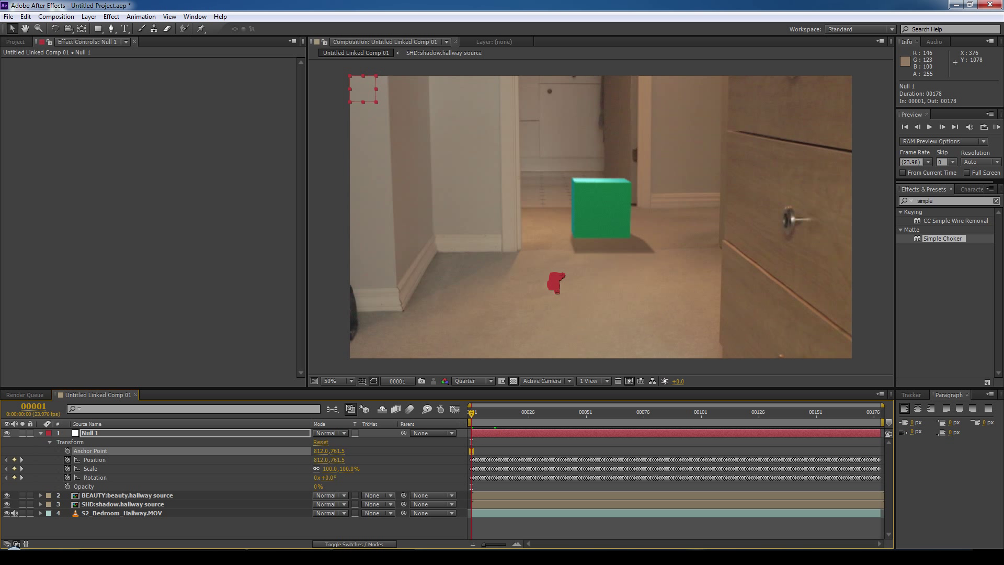
pyautogui.write('0')
pyautogui.press('Tab')
pyautogui.write('0')
pyautogui.press('Return')
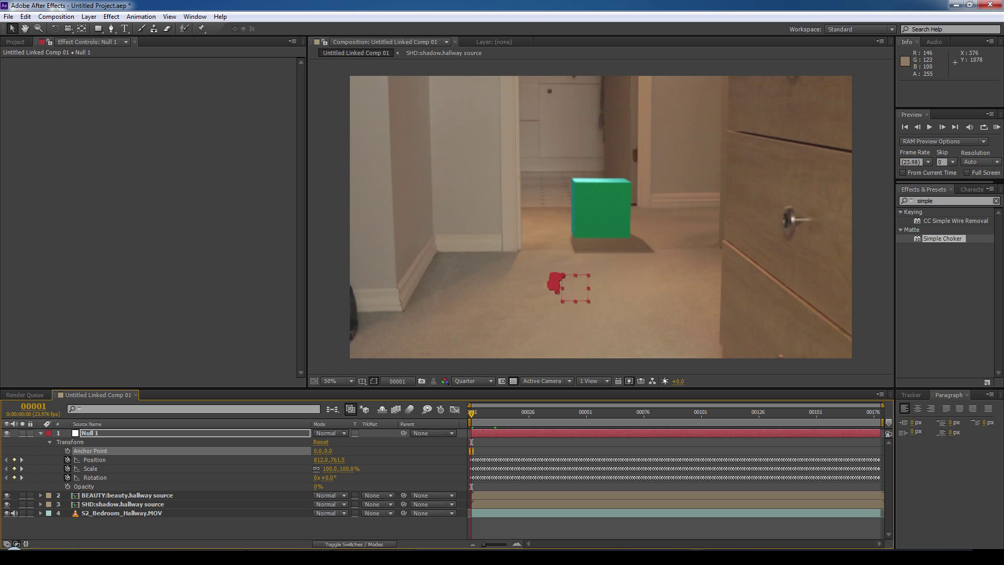
pyautogui.click(40, 433)
# - Hide Null 1, parent the BEAUTY and SHD layers to it, and preview the composite
pyautogui.click(7, 433)
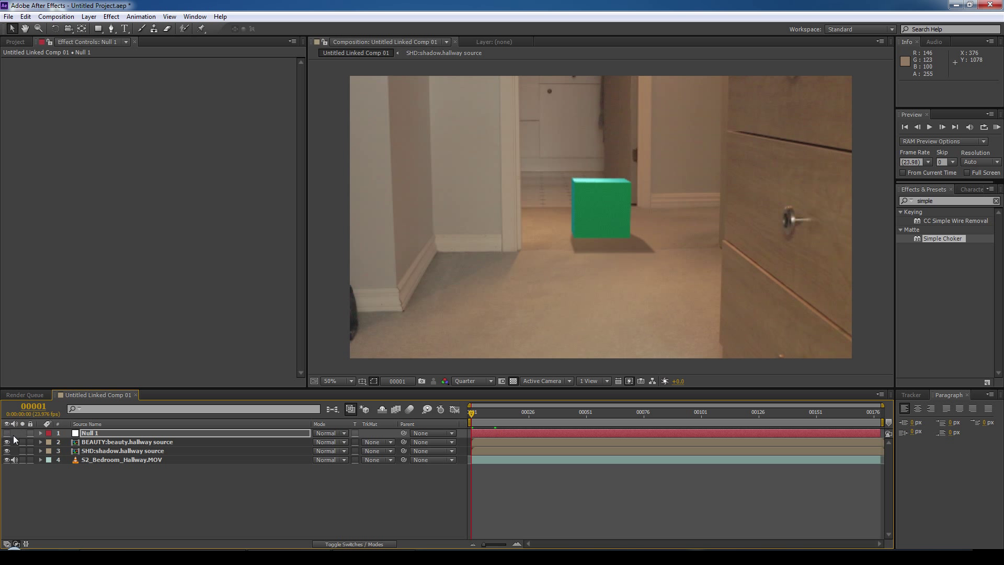
pyautogui.click(111, 443)
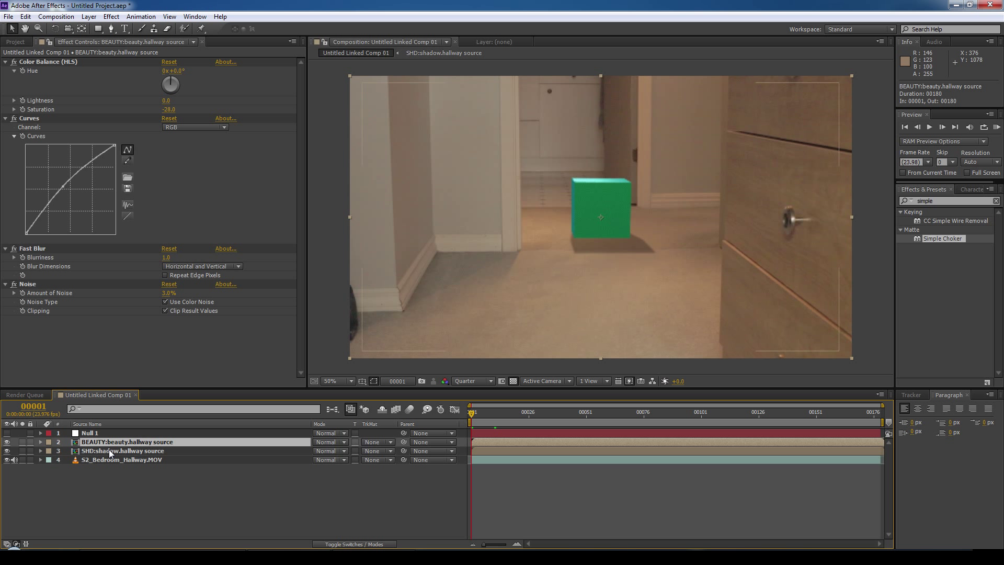
pyautogui.keyDown('ctrl'); pyautogui.click(107, 449); pyautogui.keyUp('ctrl')
pyautogui.click(428, 451)
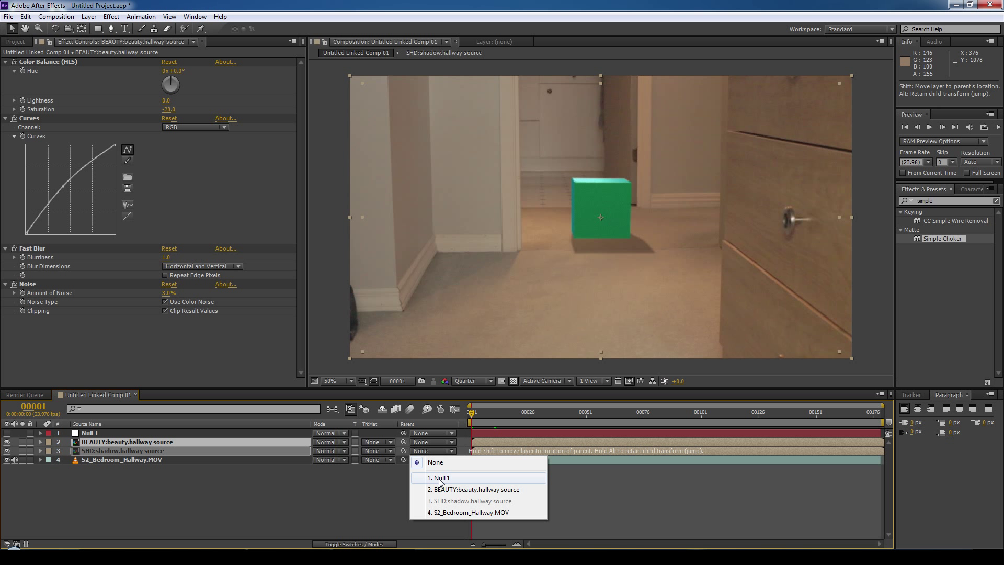
pyautogui.click(434, 478)
pyautogui.click(274, 503)
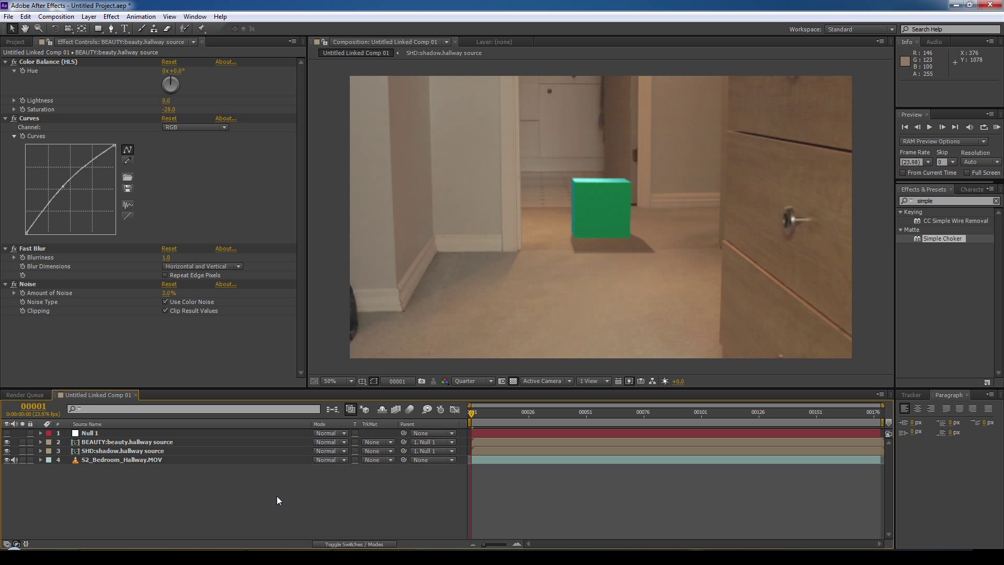
pyautogui.press('space')
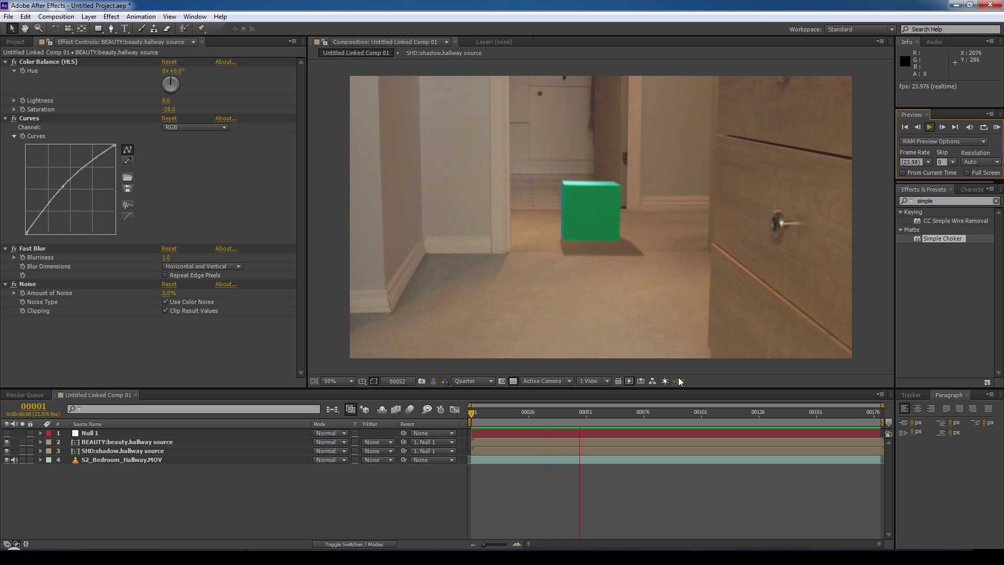
pyautogui.hotkey('ctrl', 's')
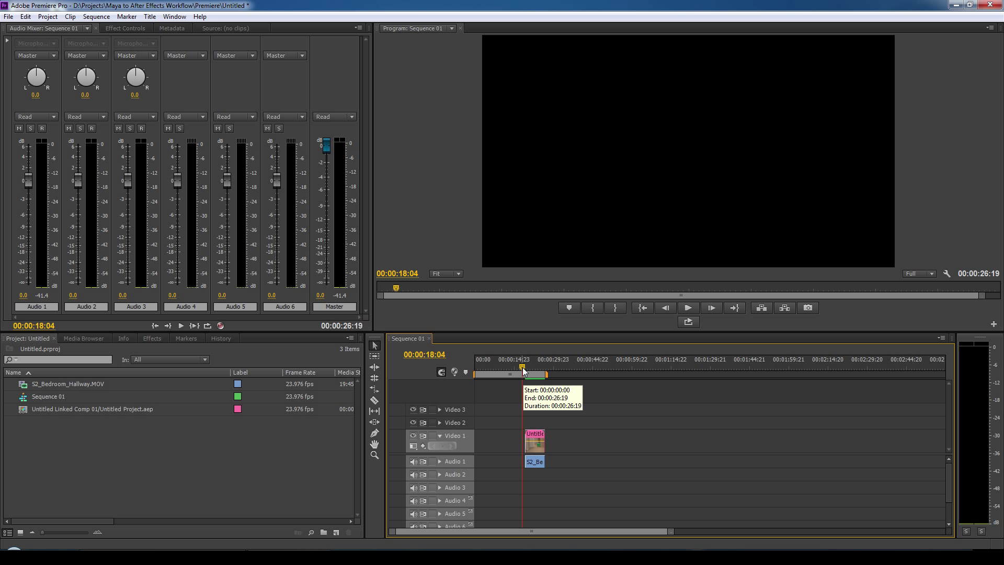
# - Scrub Sequence 01 to the linked comp clip to view the tracked green cube and shadow
pyautogui.moveTo(523, 372); pyautogui.dragTo(541, 374)
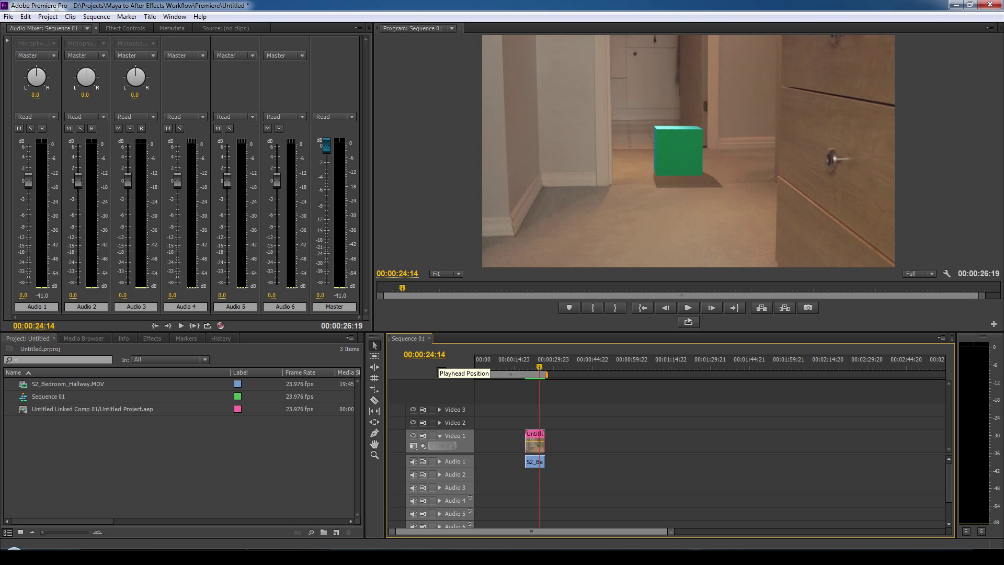